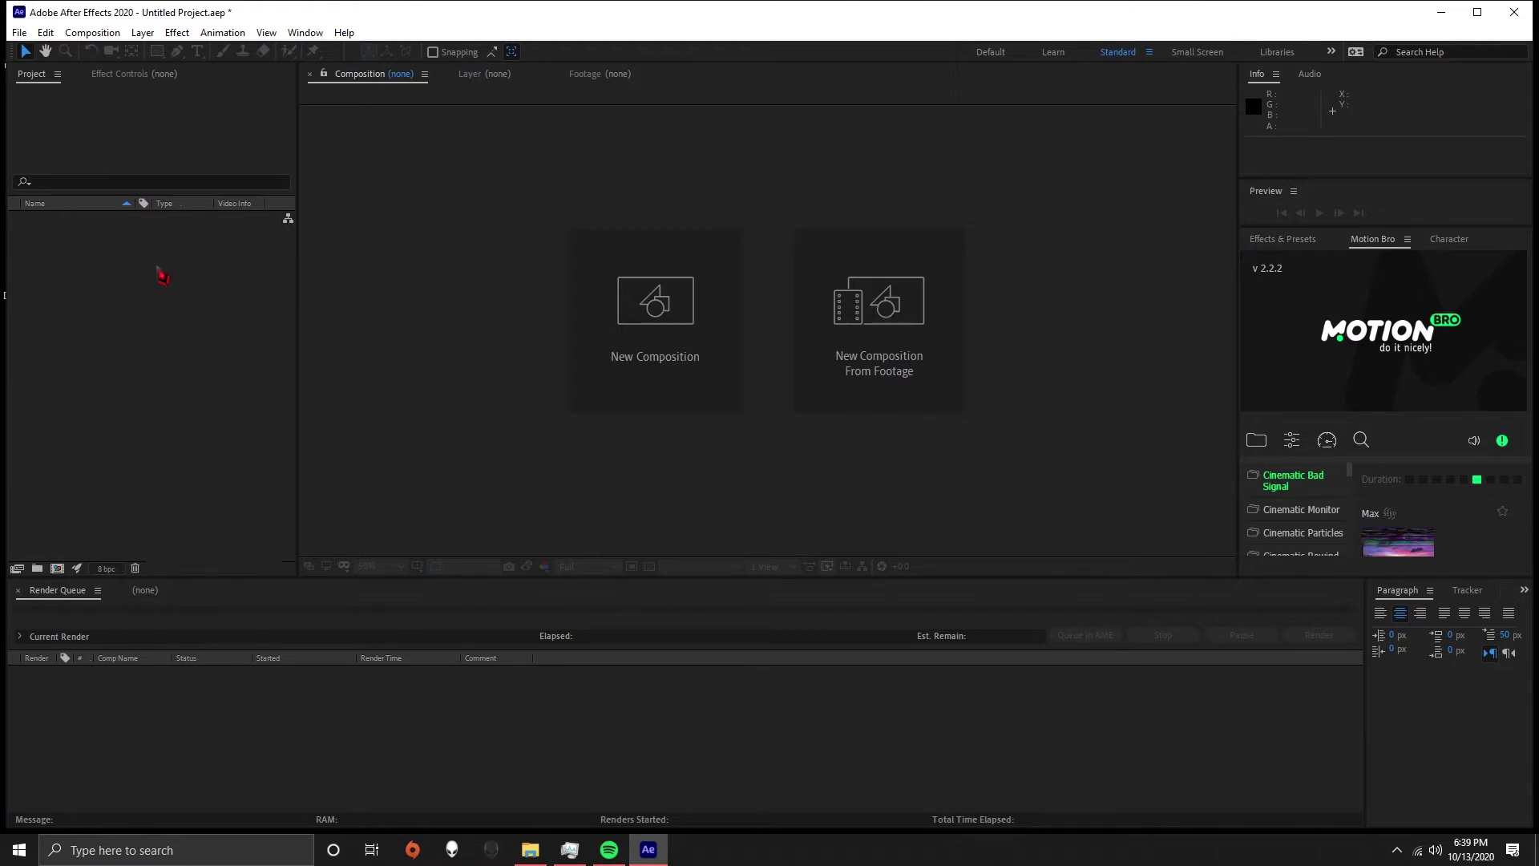
# Import the clip NBA 2K21_20201001153623.mp4 from the clips folder into the project
pyautogui.rightClick(183, 303)
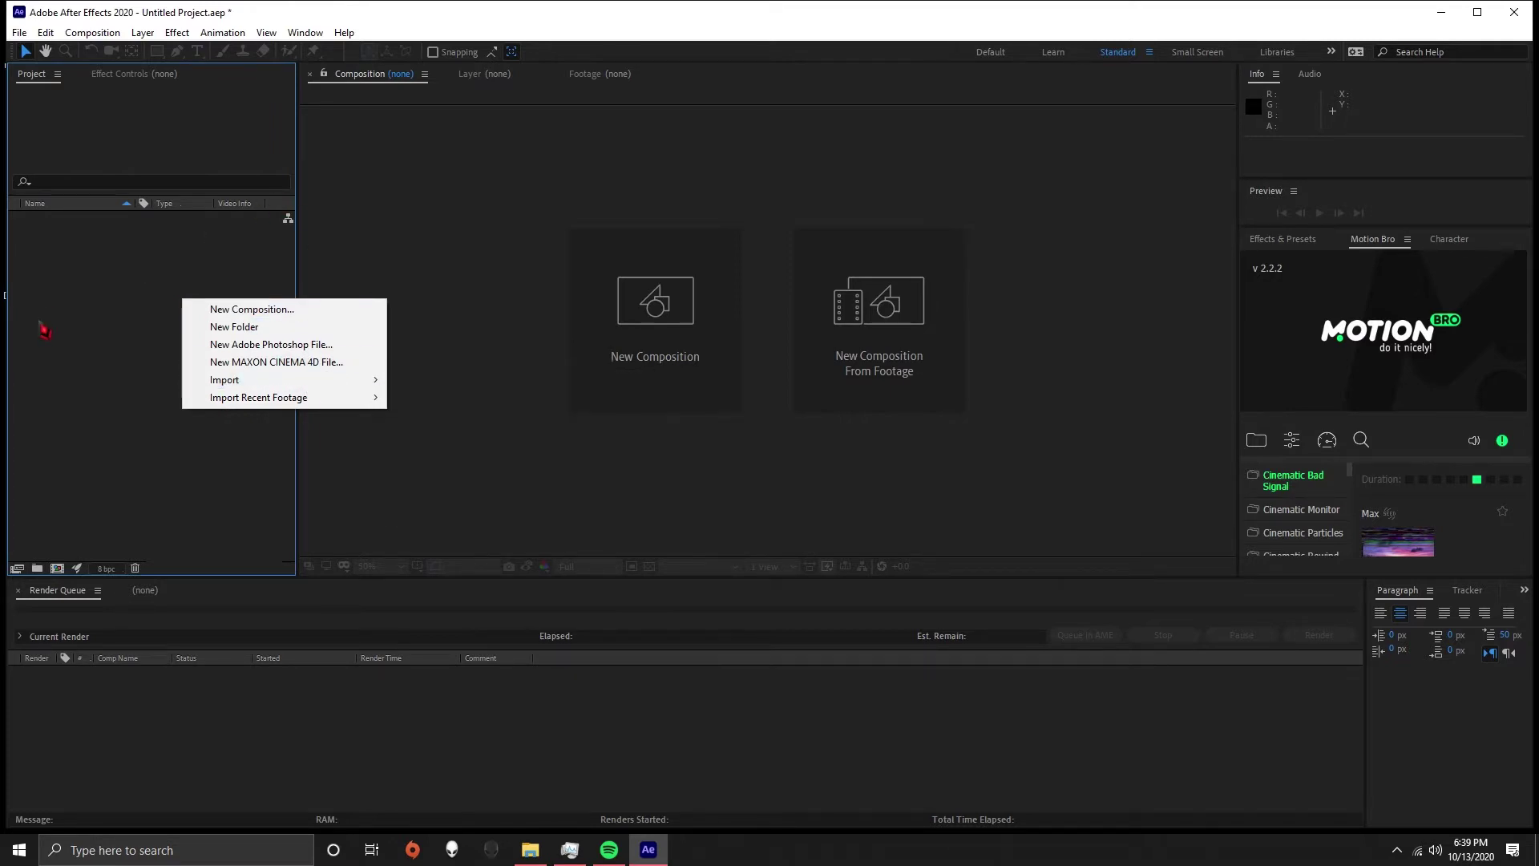
pyautogui.click(103, 326)
pyautogui.doubleClick(102, 326)
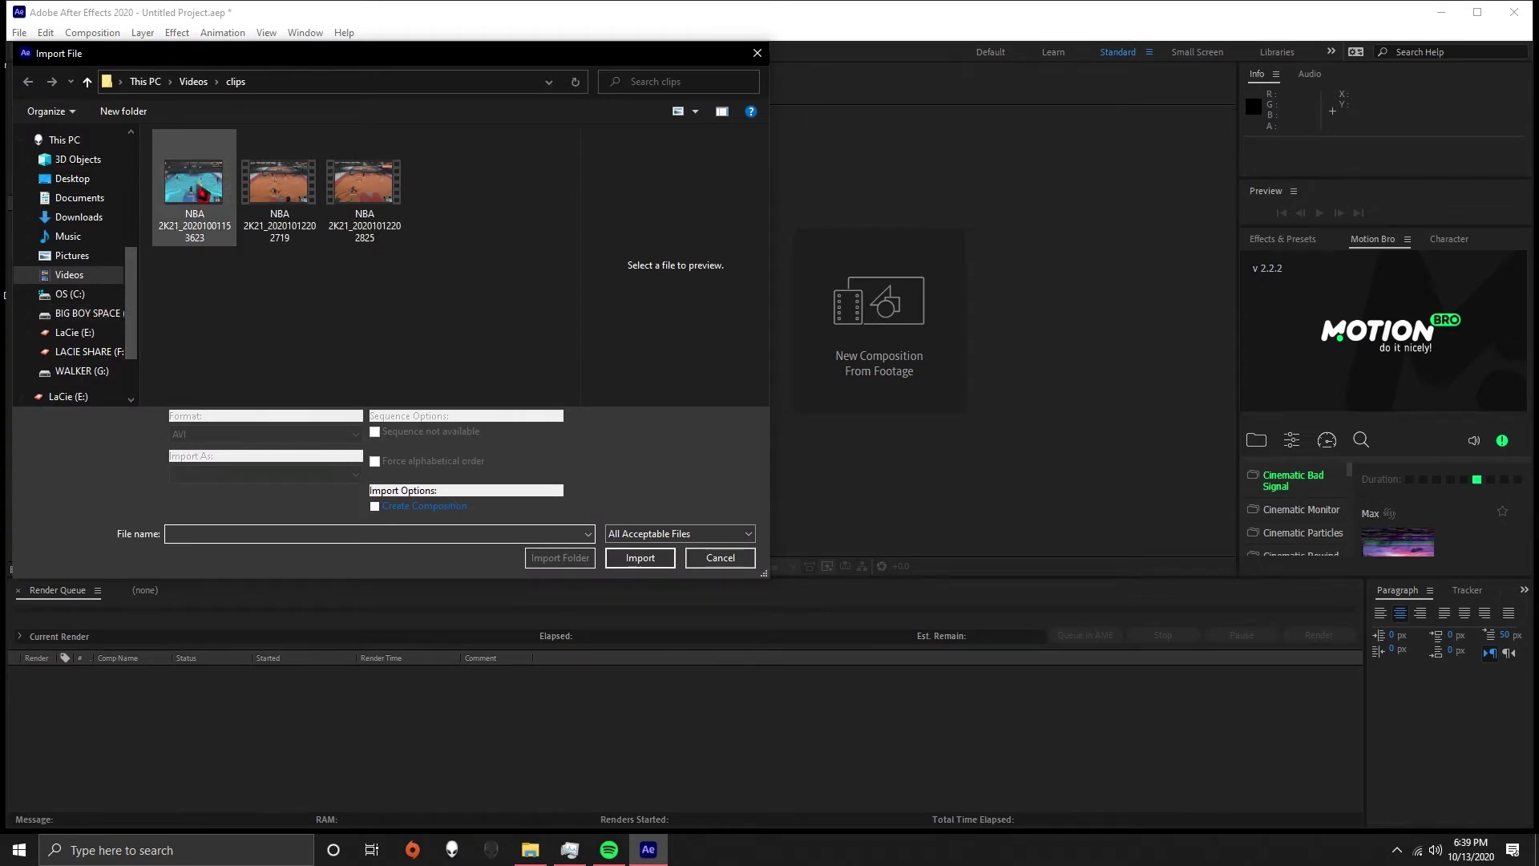
pyautogui.click(202, 240)
pyautogui.click(639, 560)
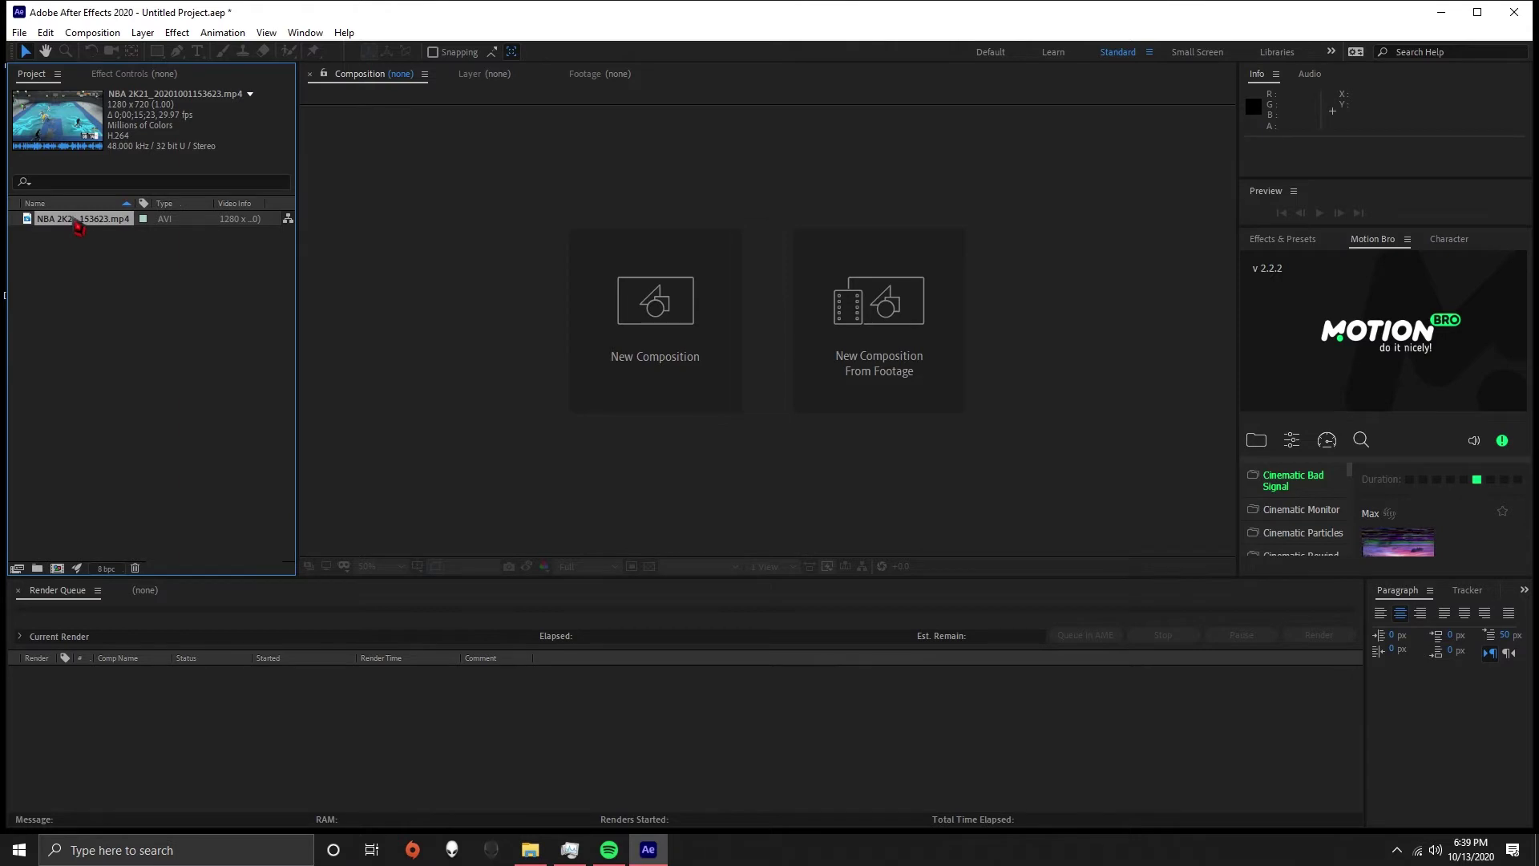
# Create a new composition from the imported NBA 2K21 clip
pyautogui.rightClick(76, 224)
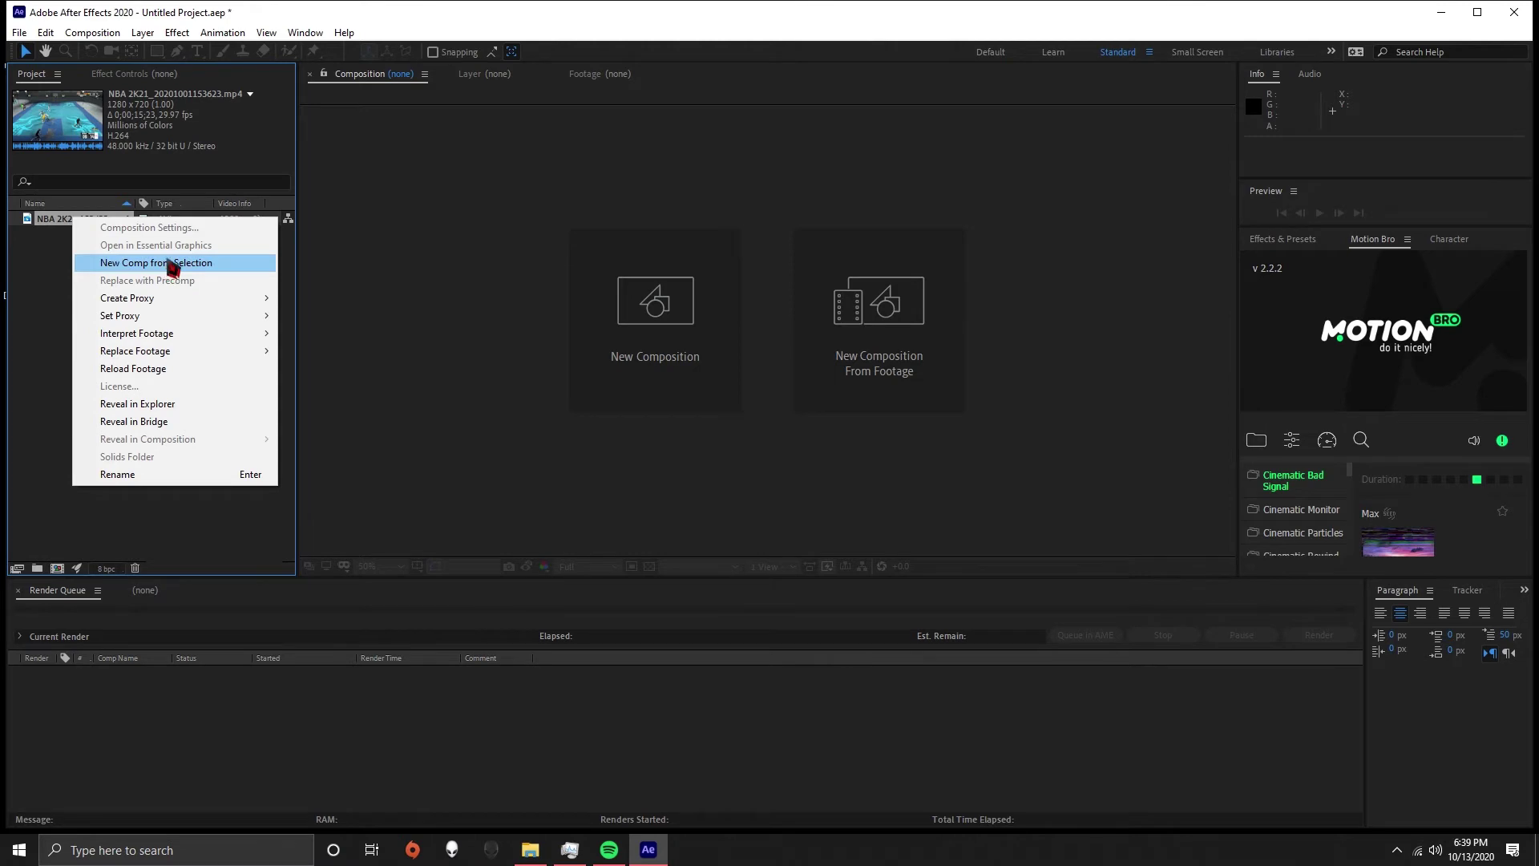
pyautogui.click(24, 258)
pyautogui.click(105, 228)
pyautogui.moveTo(105, 229); pyautogui.dragTo(64, 566)
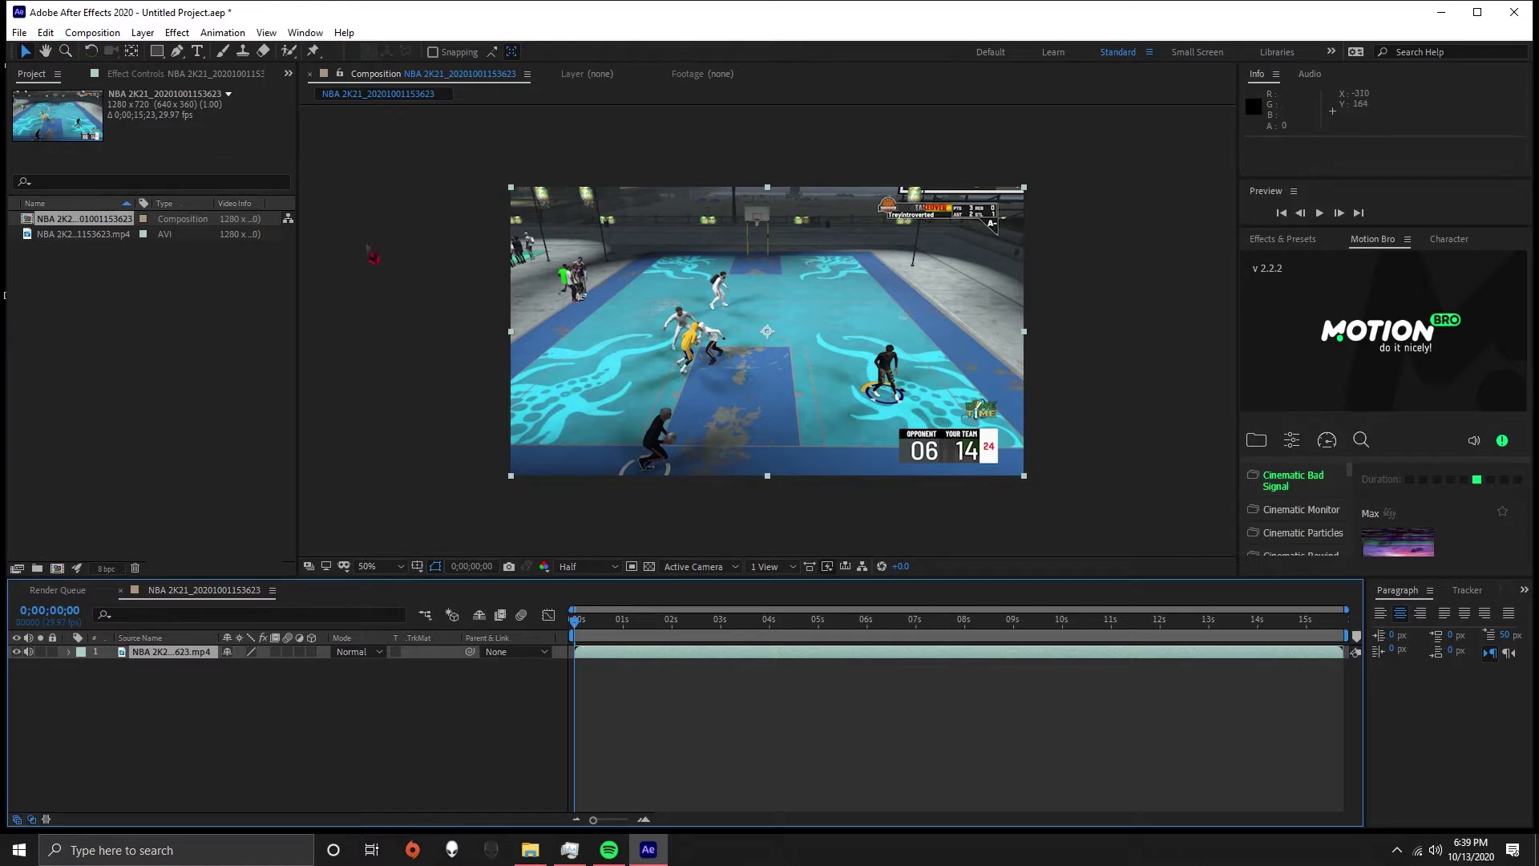
pyautogui.moveTo(305, 233); pyautogui.dragTo(332, 236)
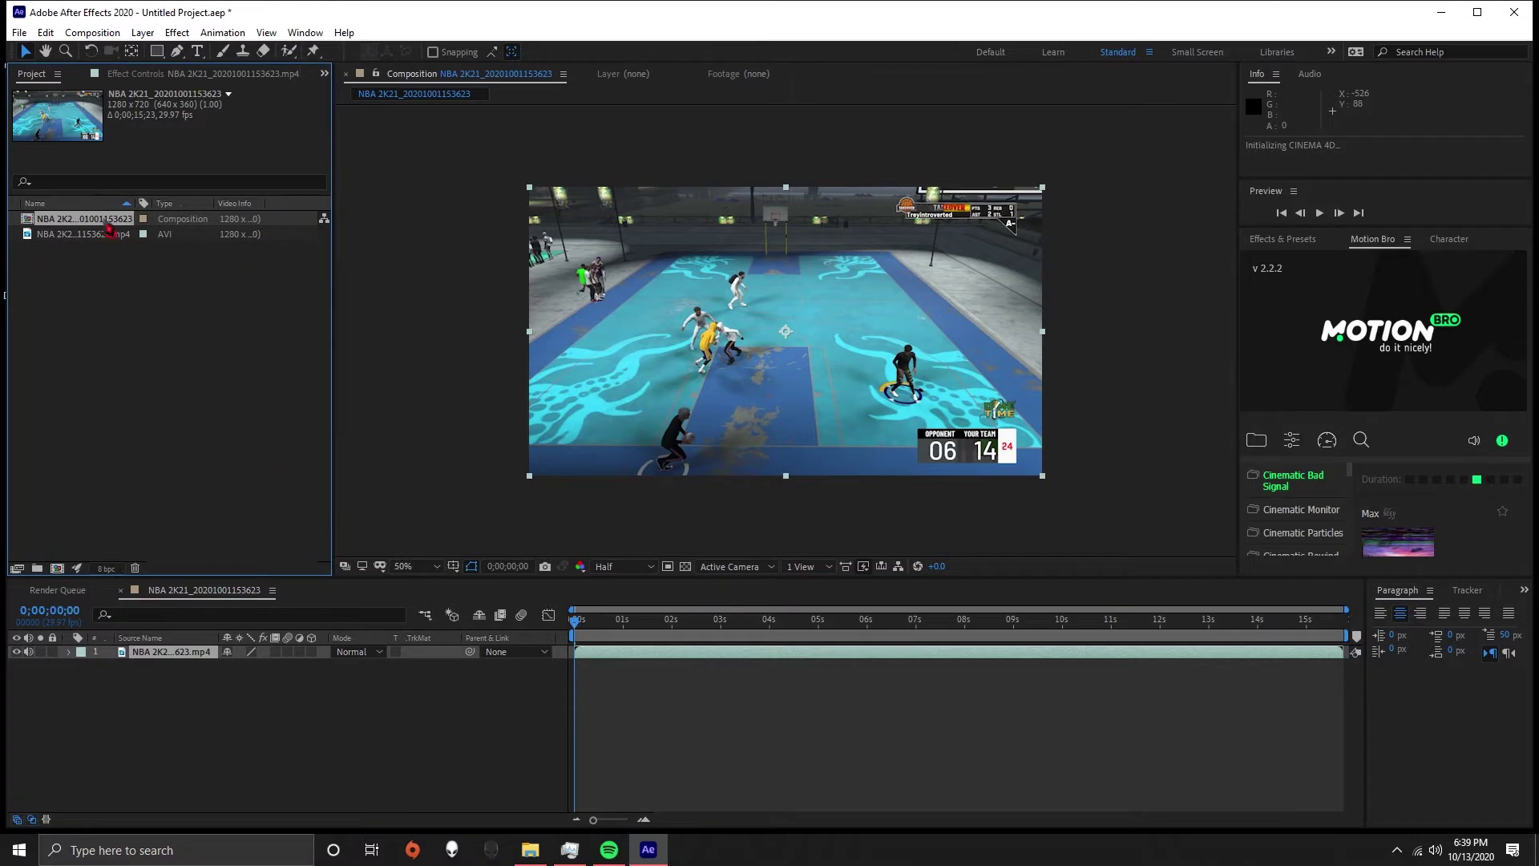
# Set the composition's preset to HDTV 1080 29.97
pyautogui.click(88, 36)
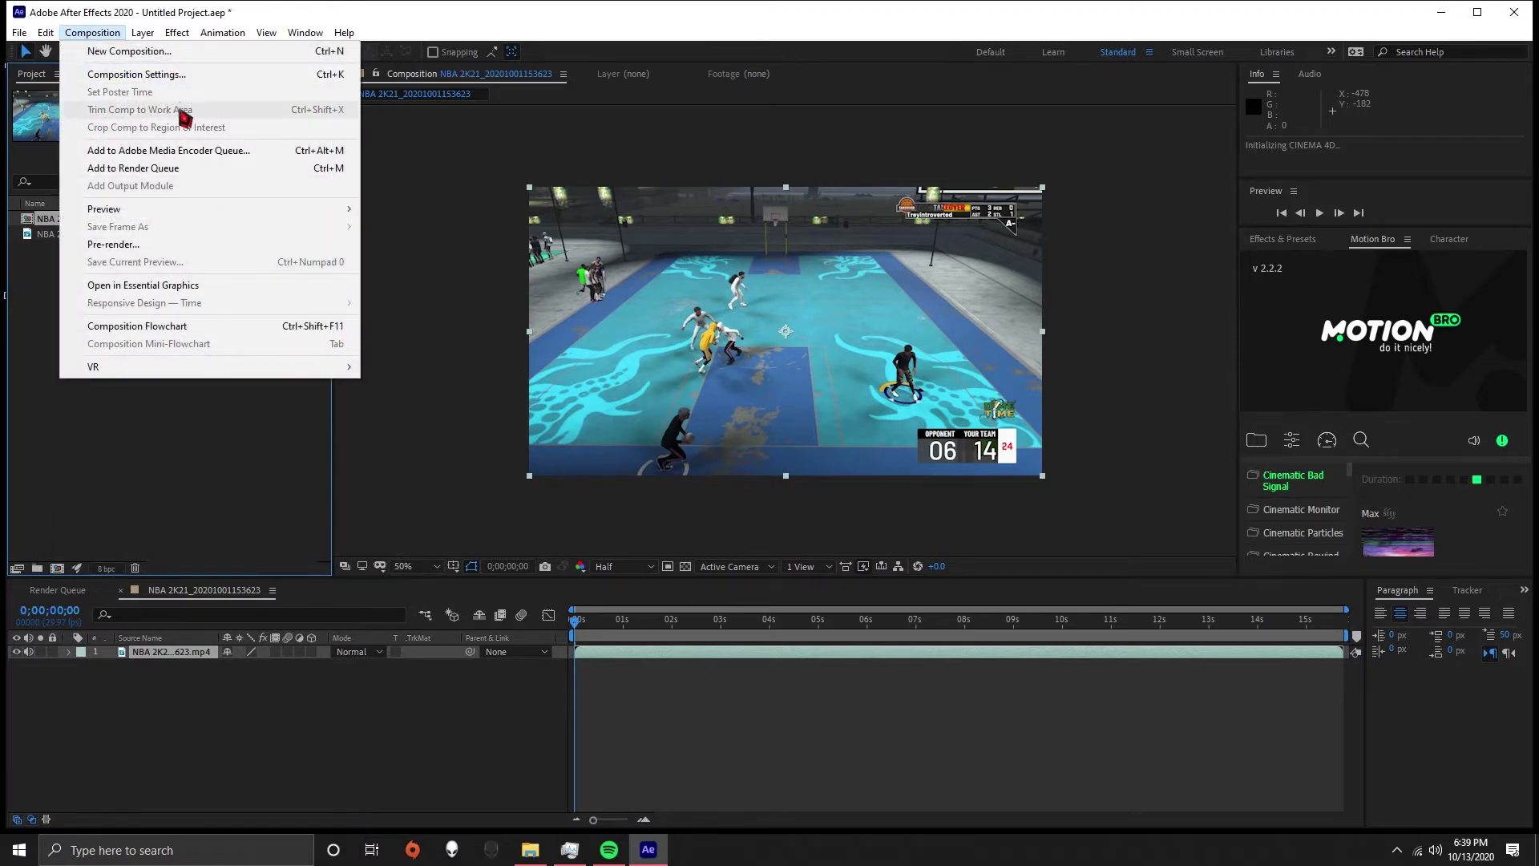
pyautogui.click(160, 74)
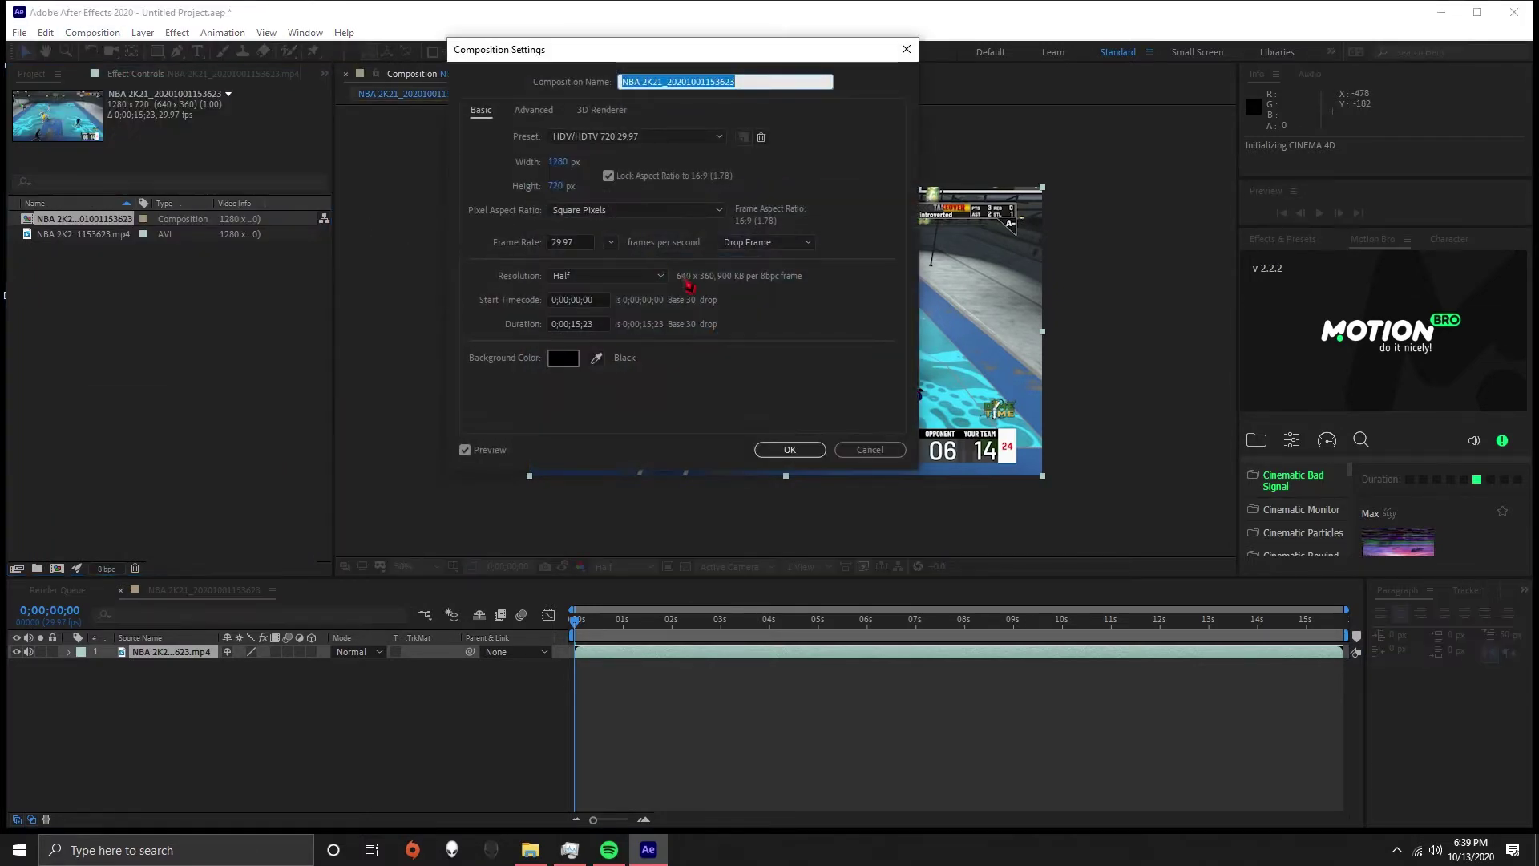
pyautogui.click(688, 149)
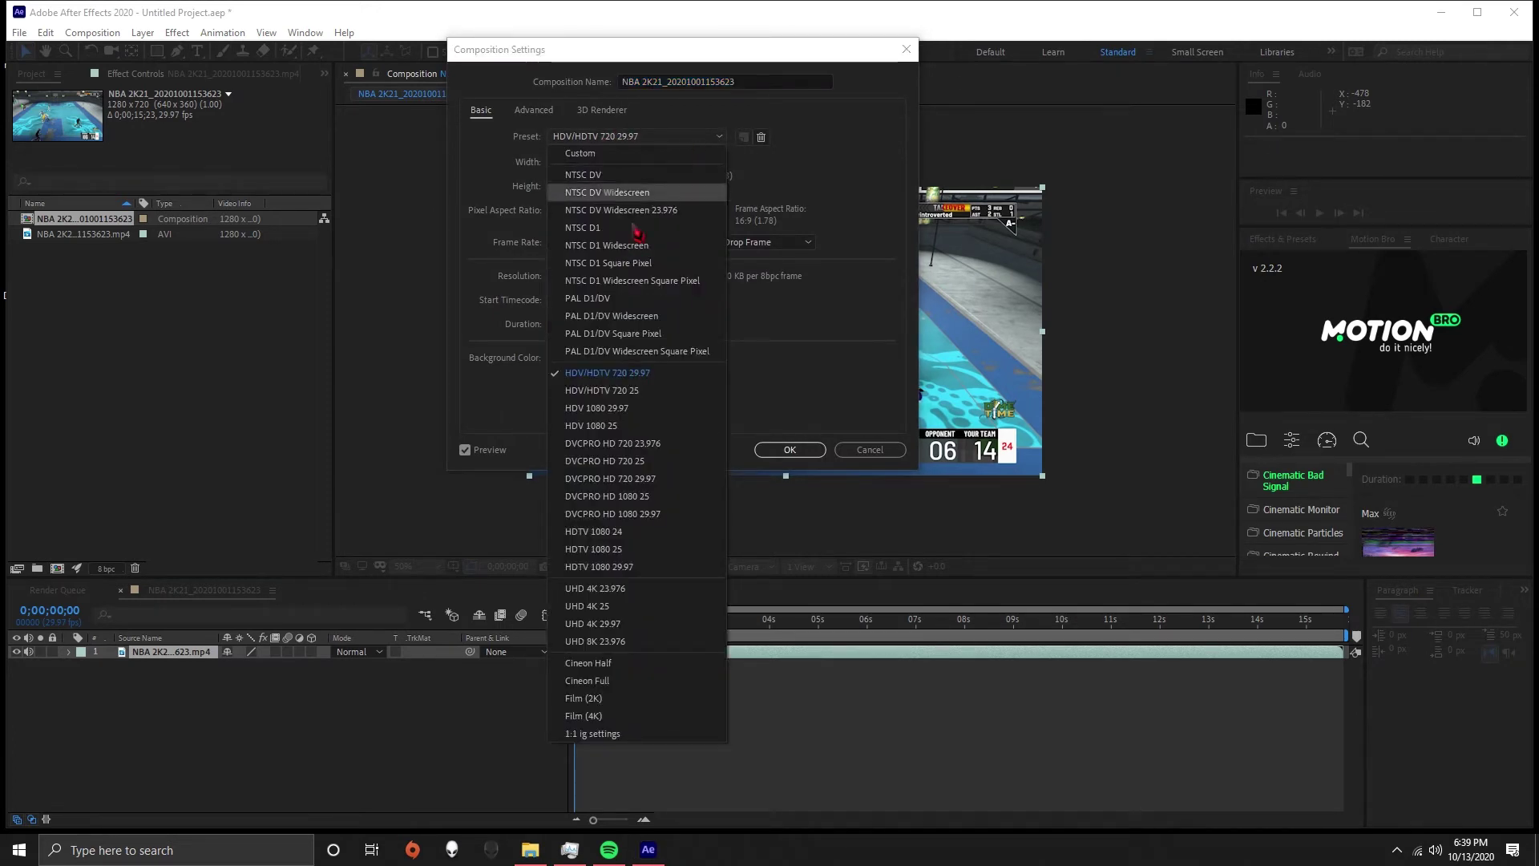
pyautogui.click(638, 571)
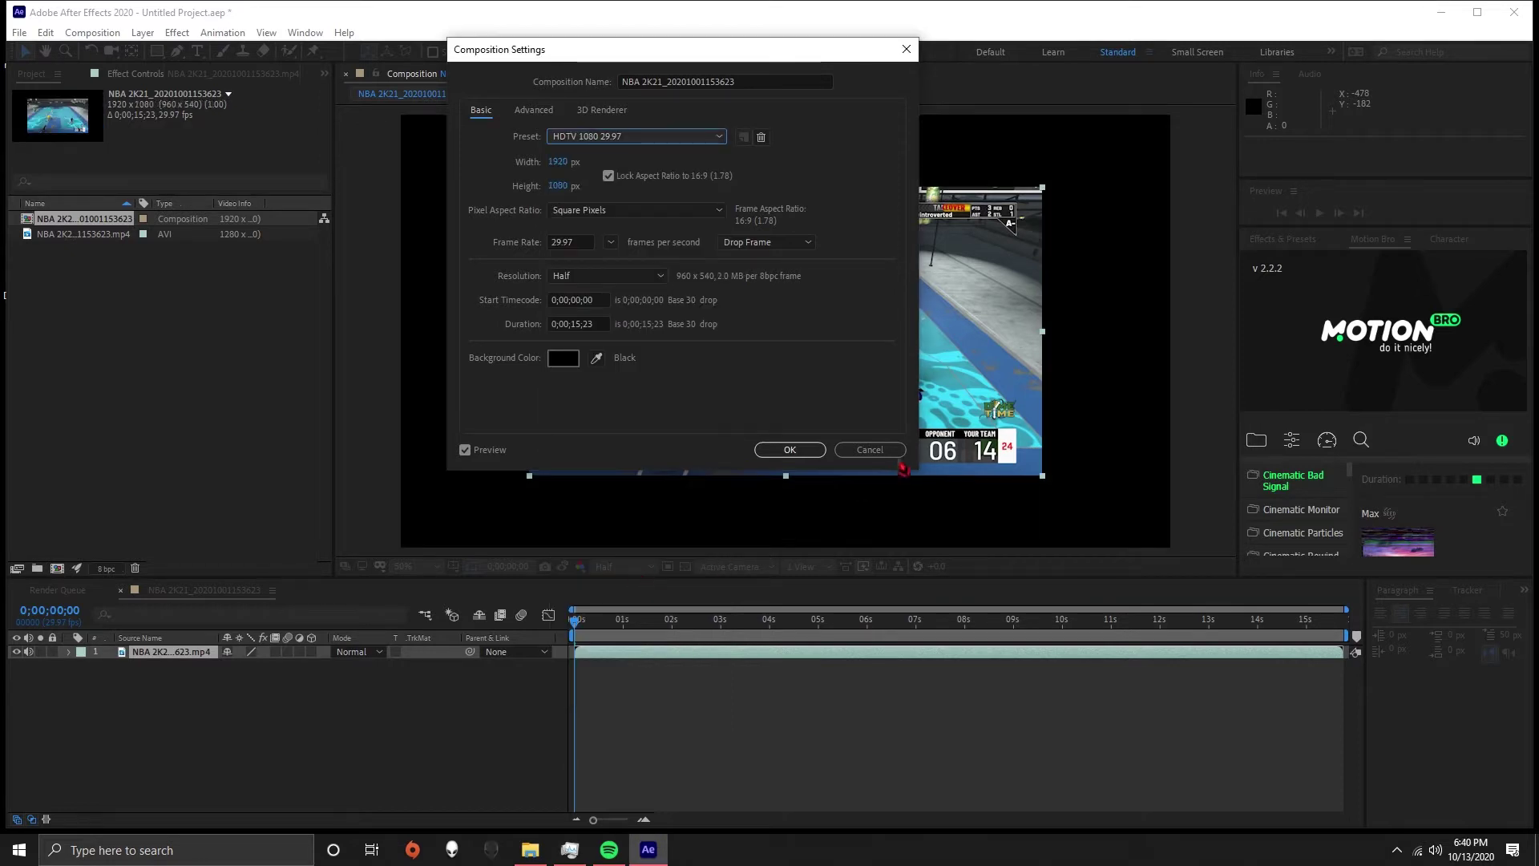
pyautogui.click(789, 450)
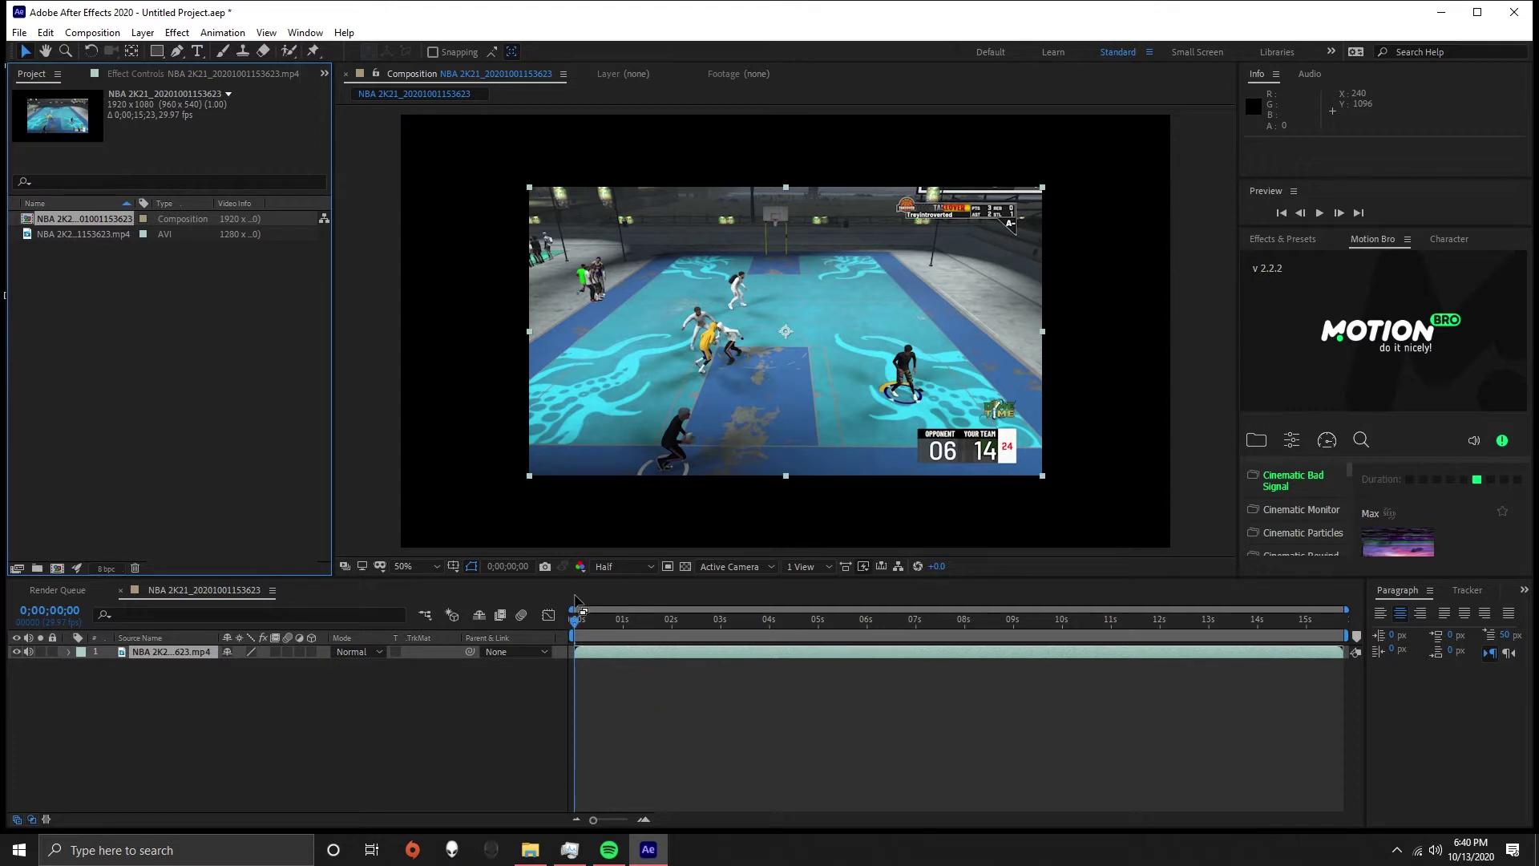
# Fit the clip layer to the composition's full frame
pyautogui.rightClick(612, 656)
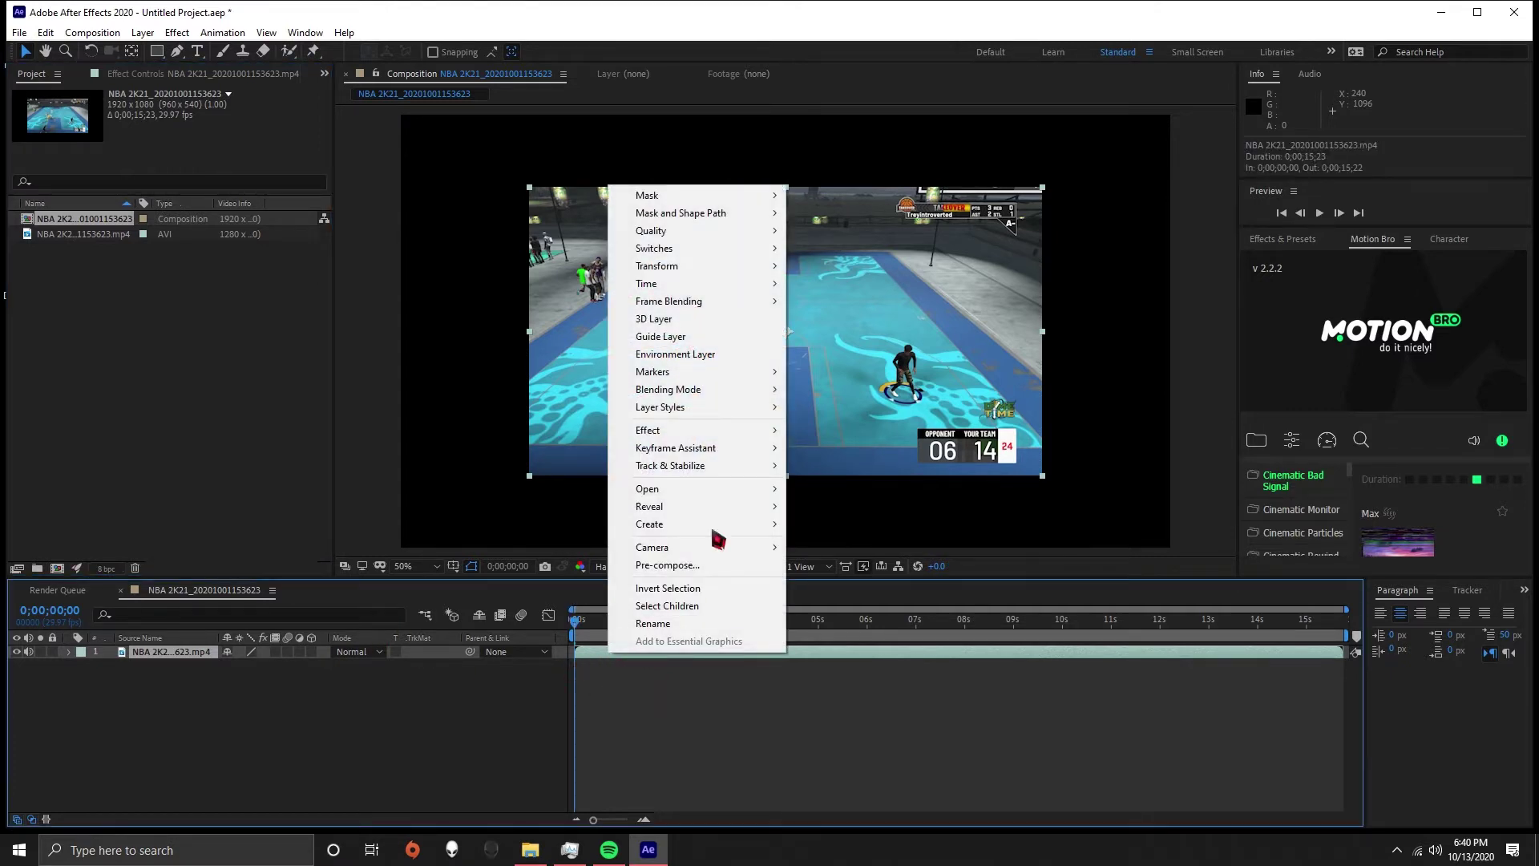
pyautogui.moveTo(716, 277)
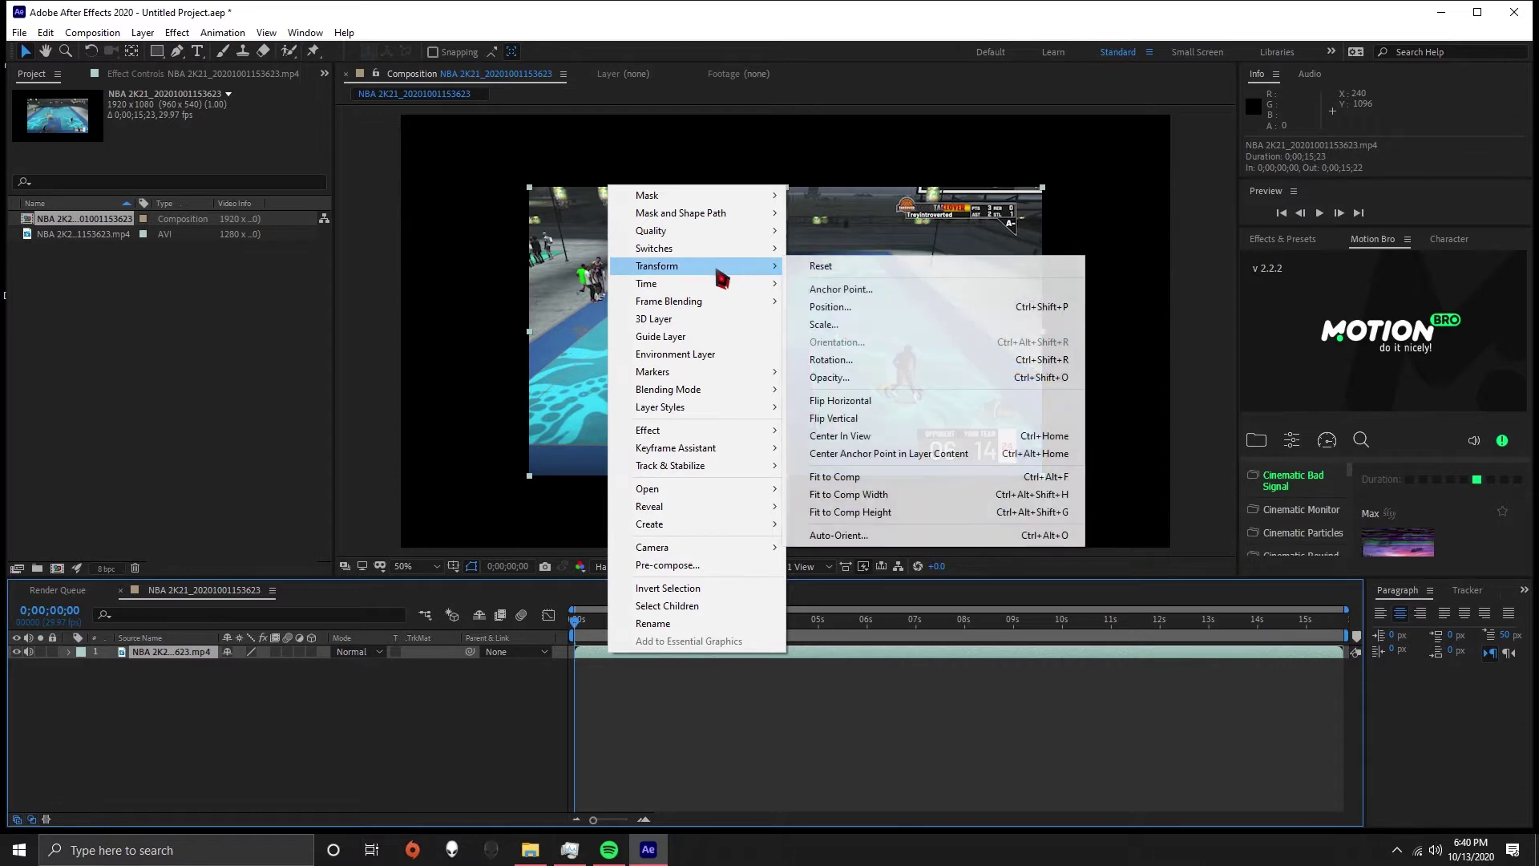
pyautogui.click(886, 480)
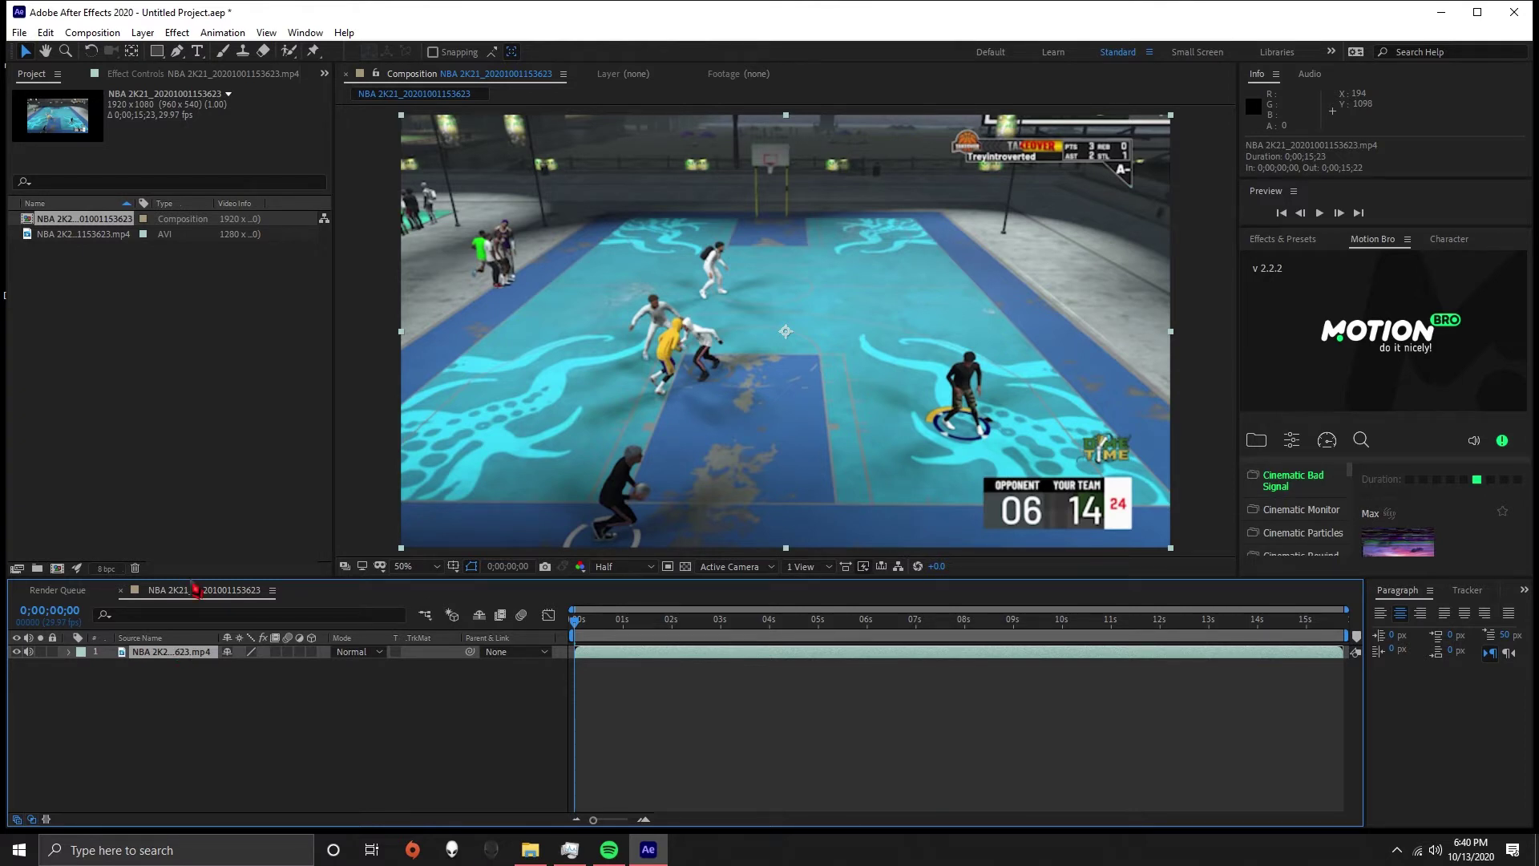
# Reveal the clip layer's transform properties in the timeline
pyautogui.click(70, 652)
pyautogui.click(83, 666)
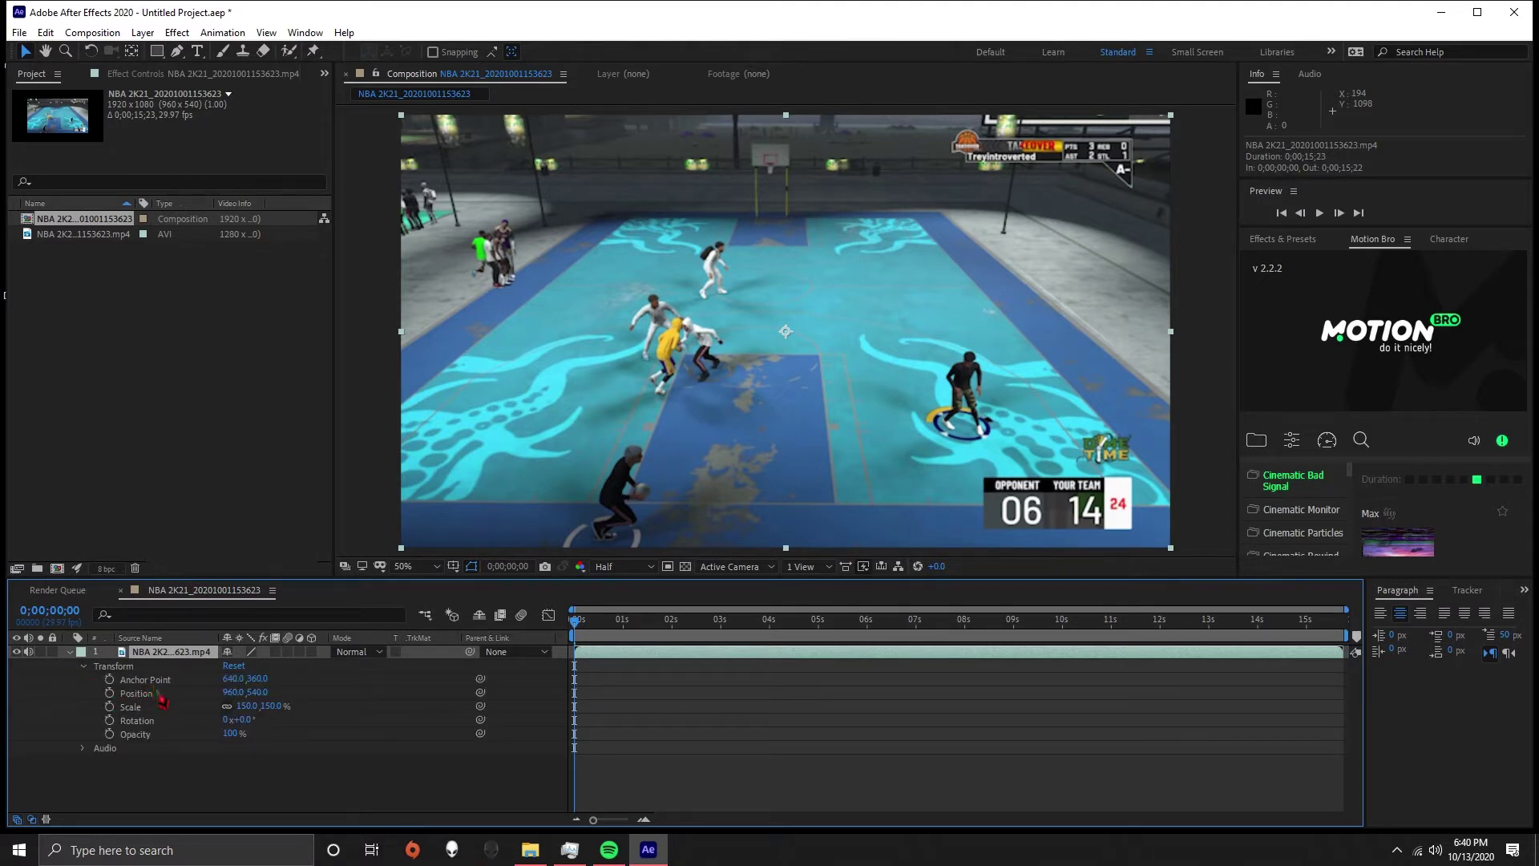
pyautogui.click(109, 693)
pyautogui.click(109, 707)
pyautogui.click(109, 706)
pyautogui.click(109, 692)
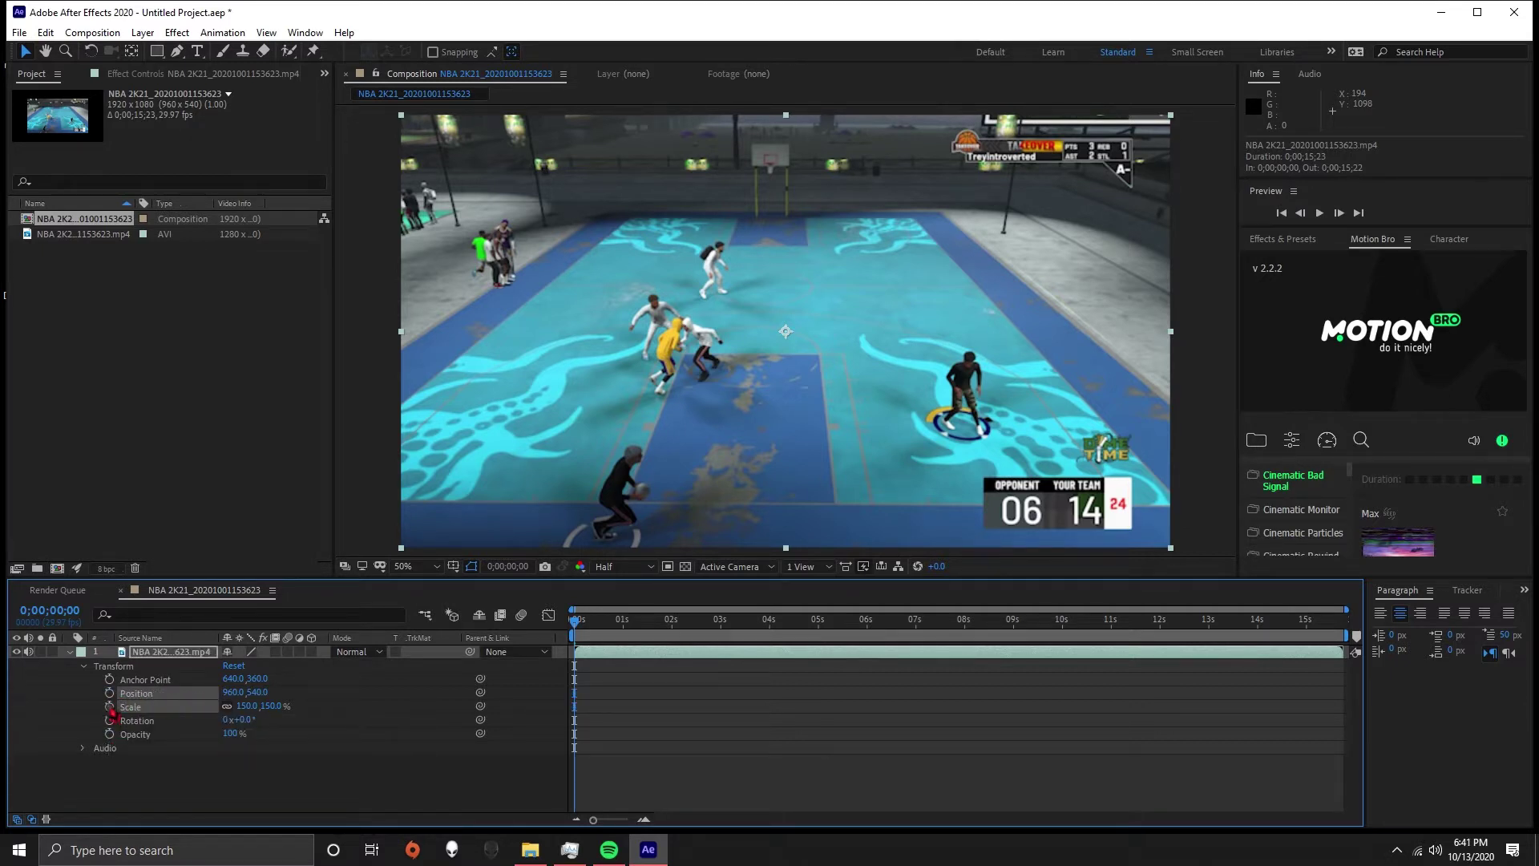
pyautogui.click(70, 651)
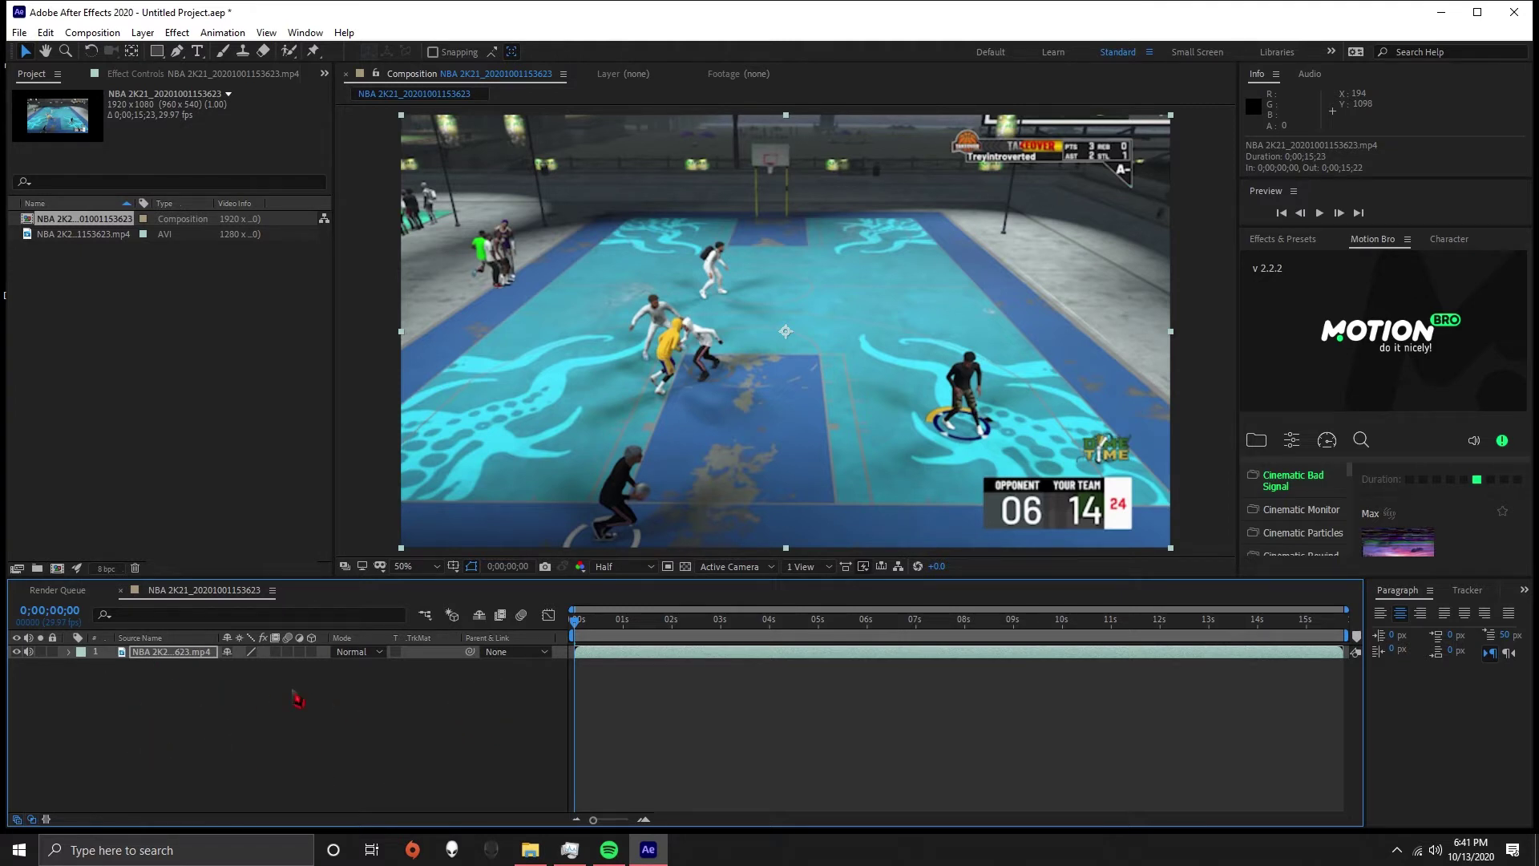
pyautogui.click(70, 653)
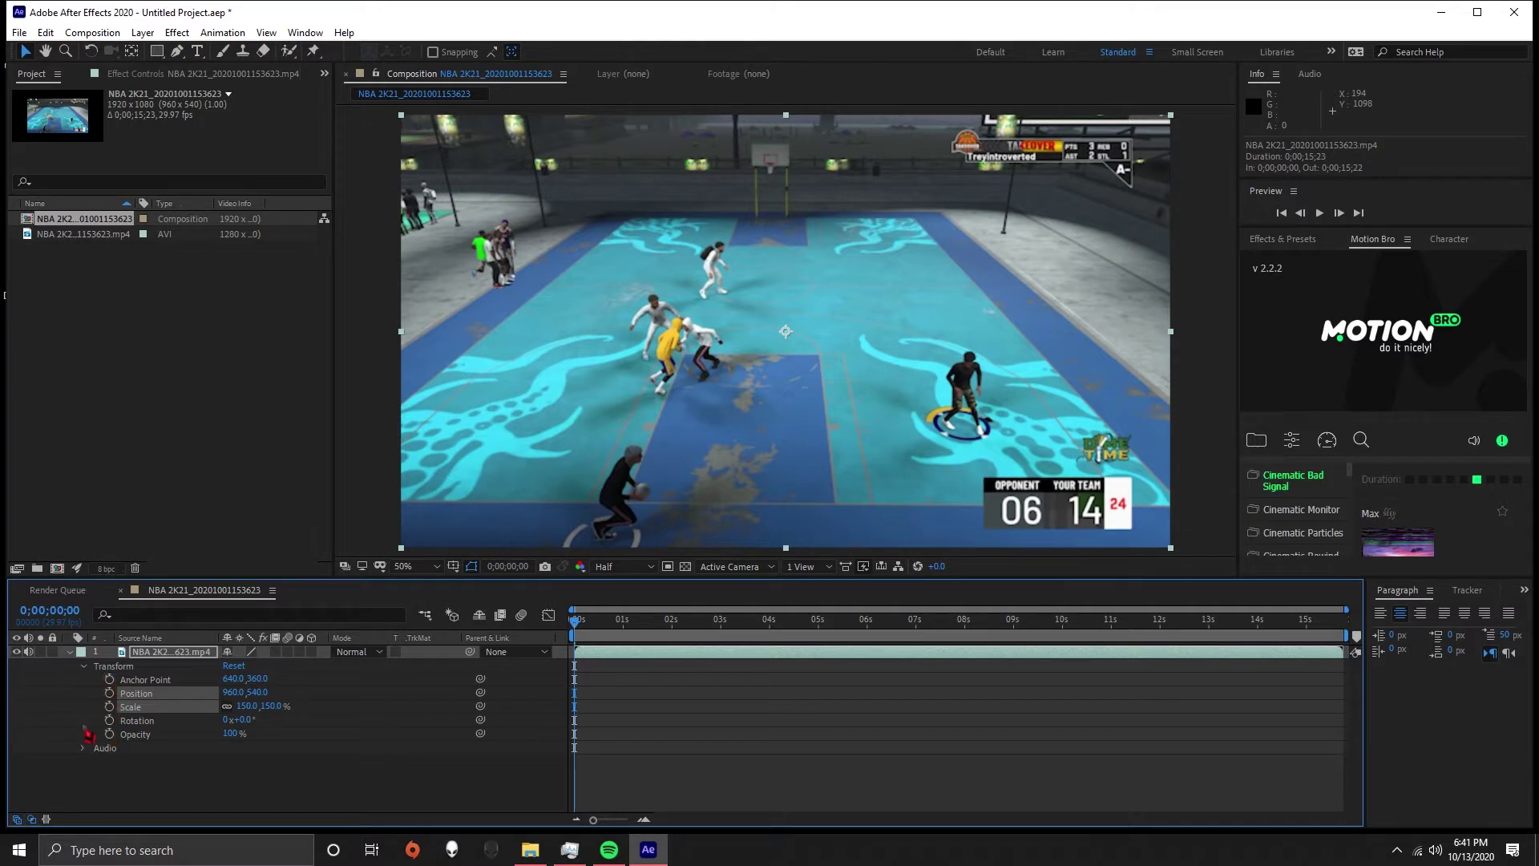
# Enable keyframing for the clip layer's Position and Scale at 0;00;00;00
pyautogui.click(114, 789)
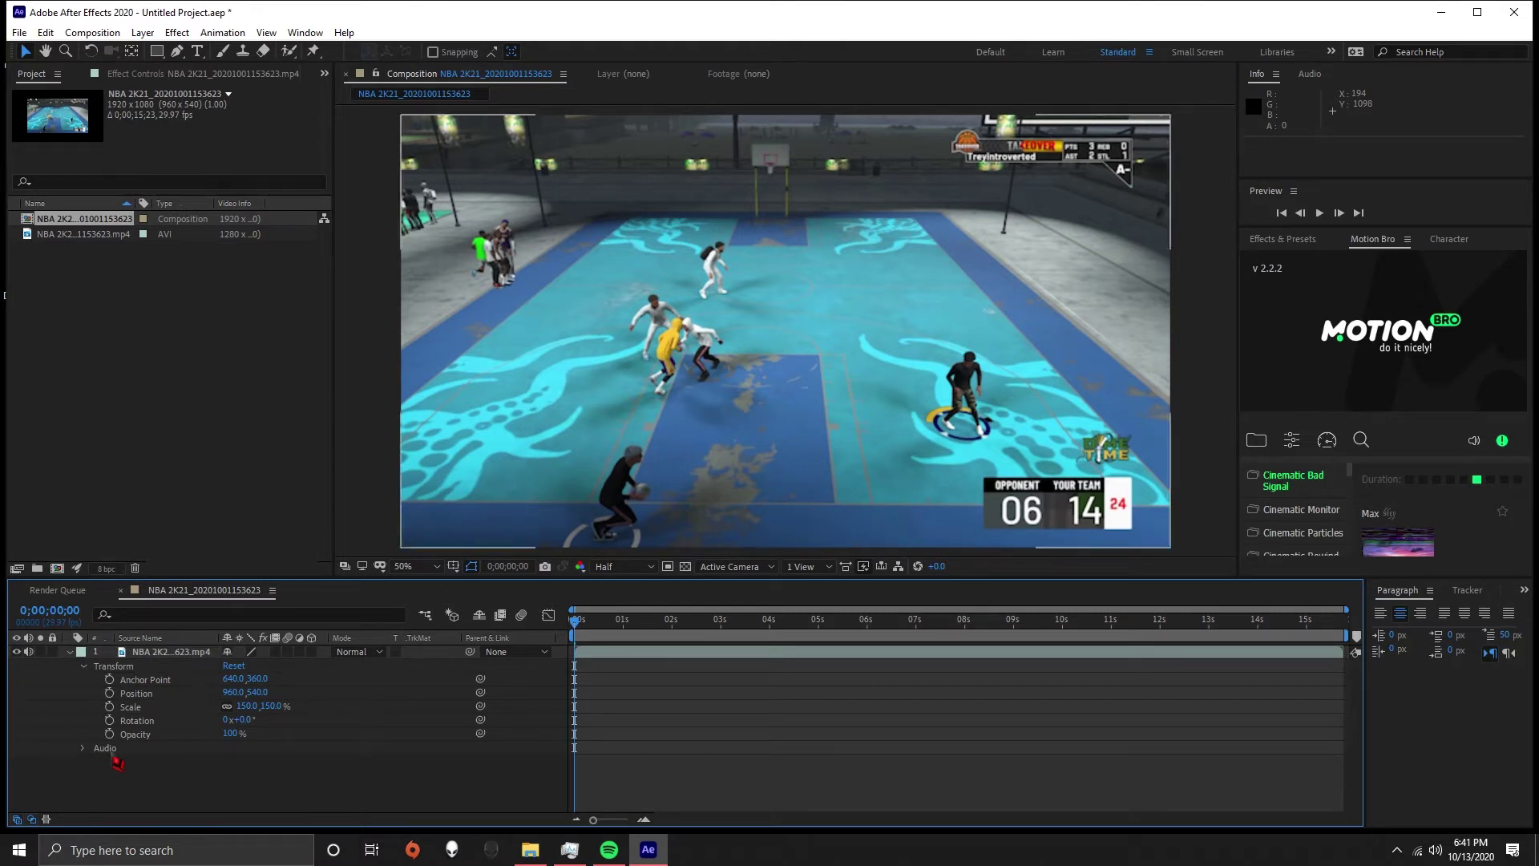
pyautogui.click(110, 693)
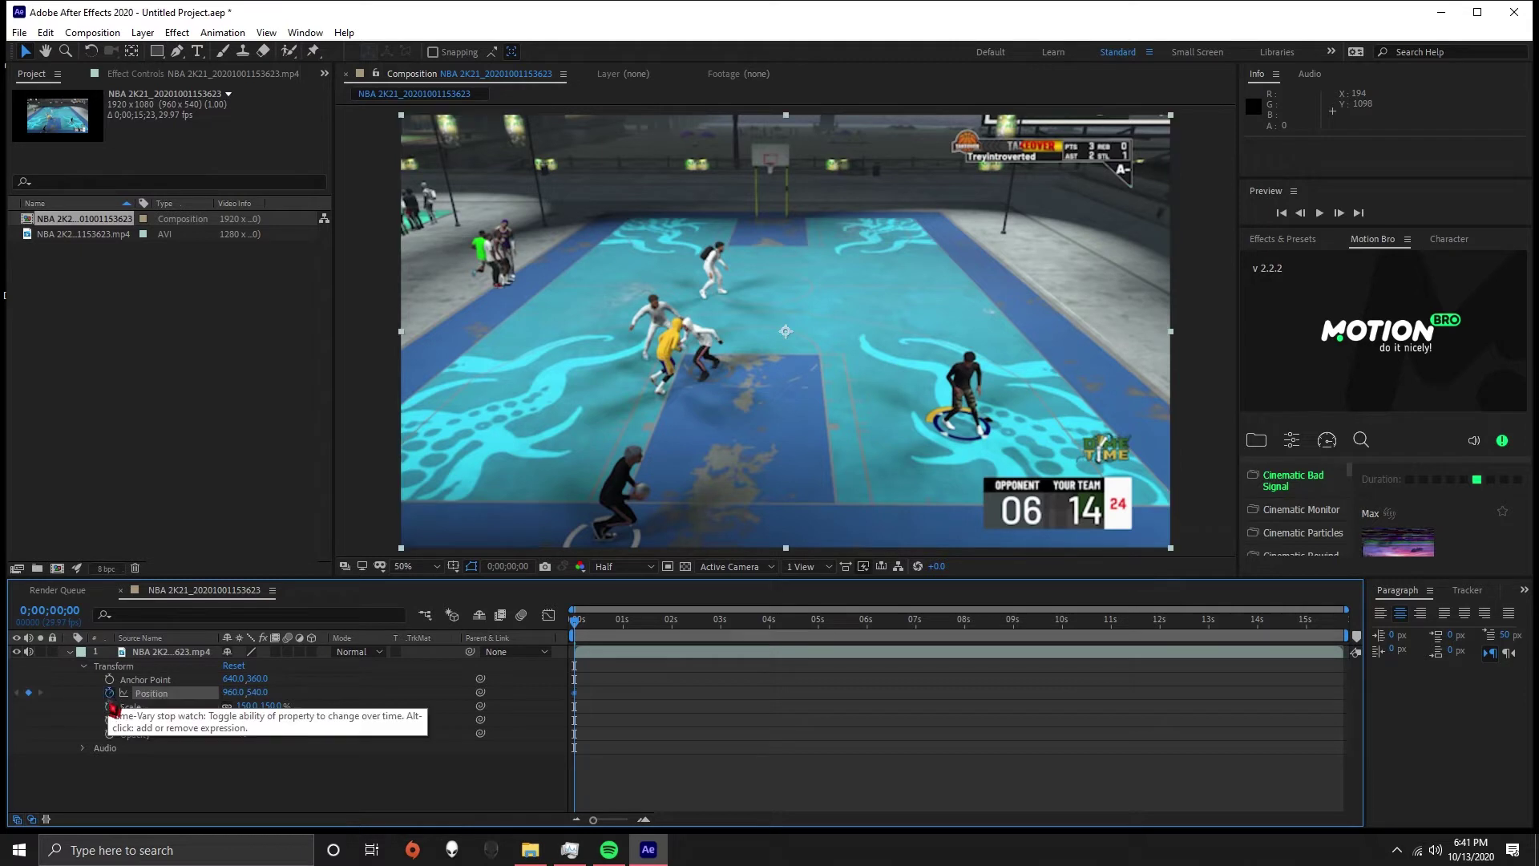
pyautogui.click(110, 707)
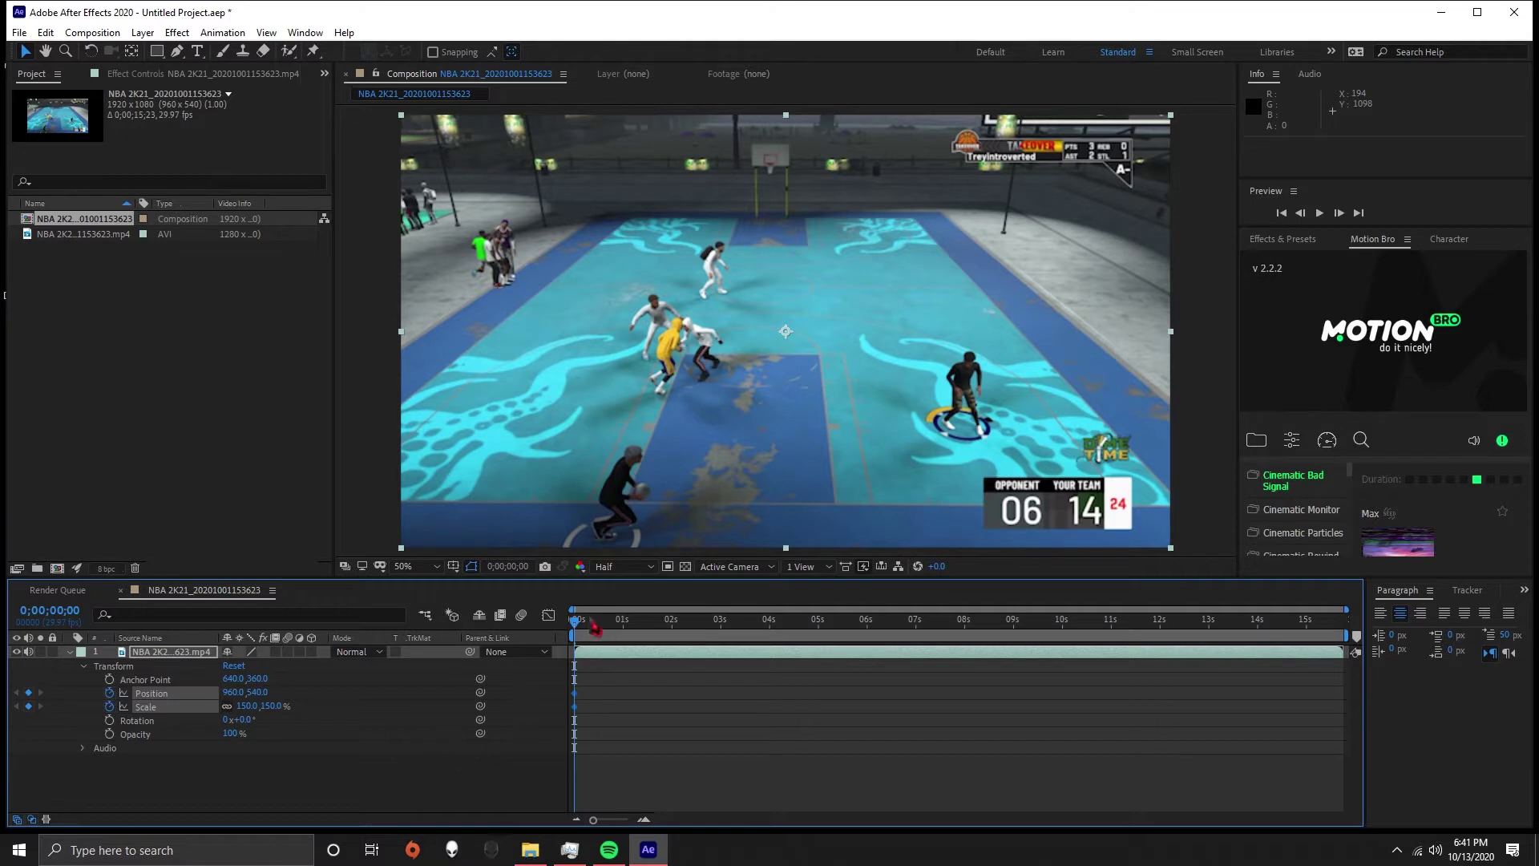
# At 0;00;00;00, scale the clip to 288% and move it to position 124, 354 to center the player in black
pyautogui.press('space')
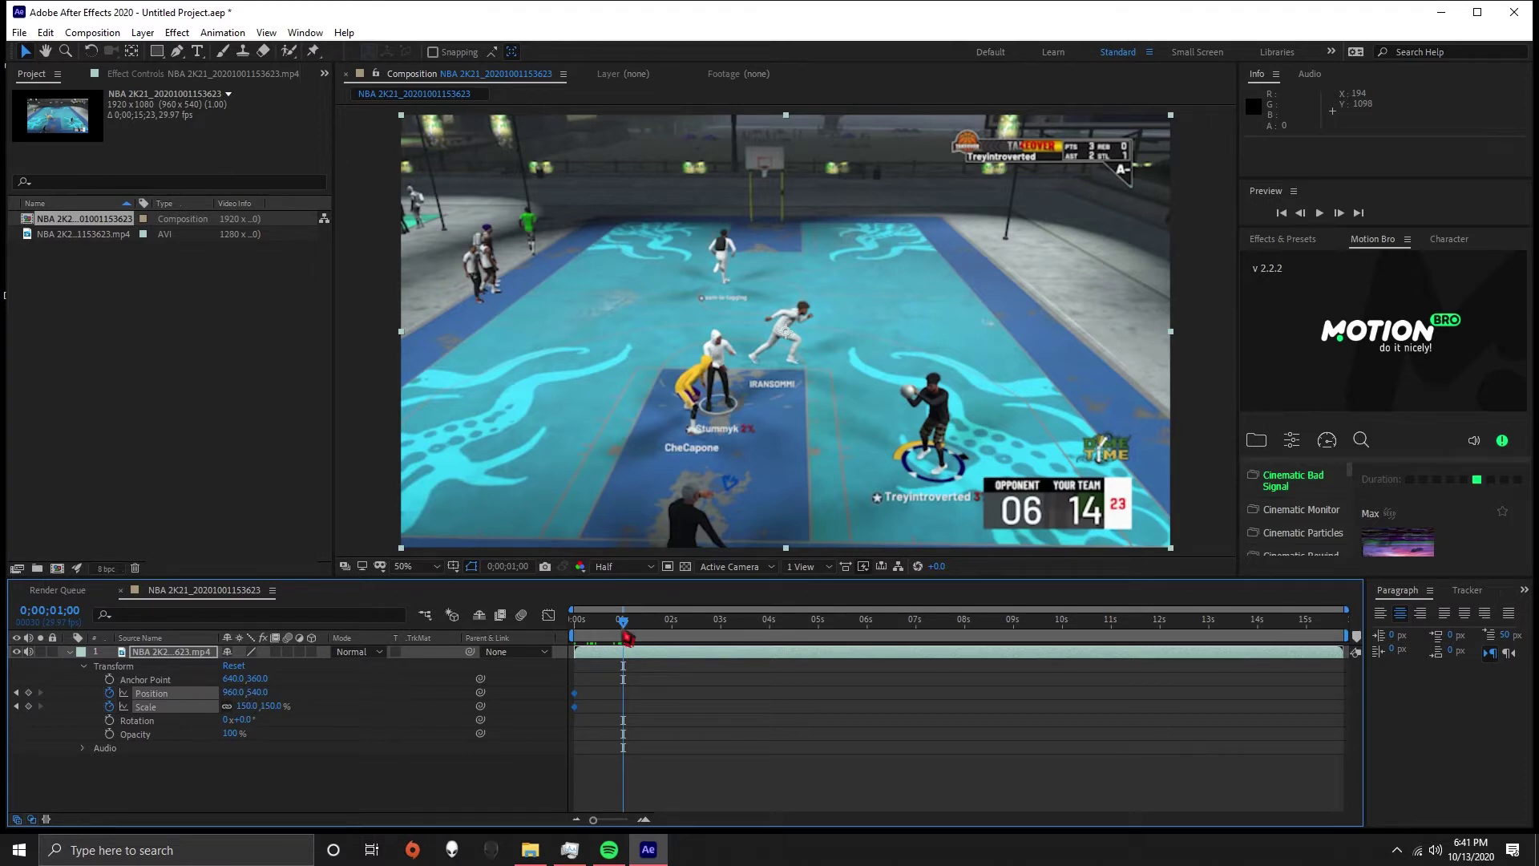
pyautogui.moveTo(626, 633); pyautogui.dragTo(354, 701)
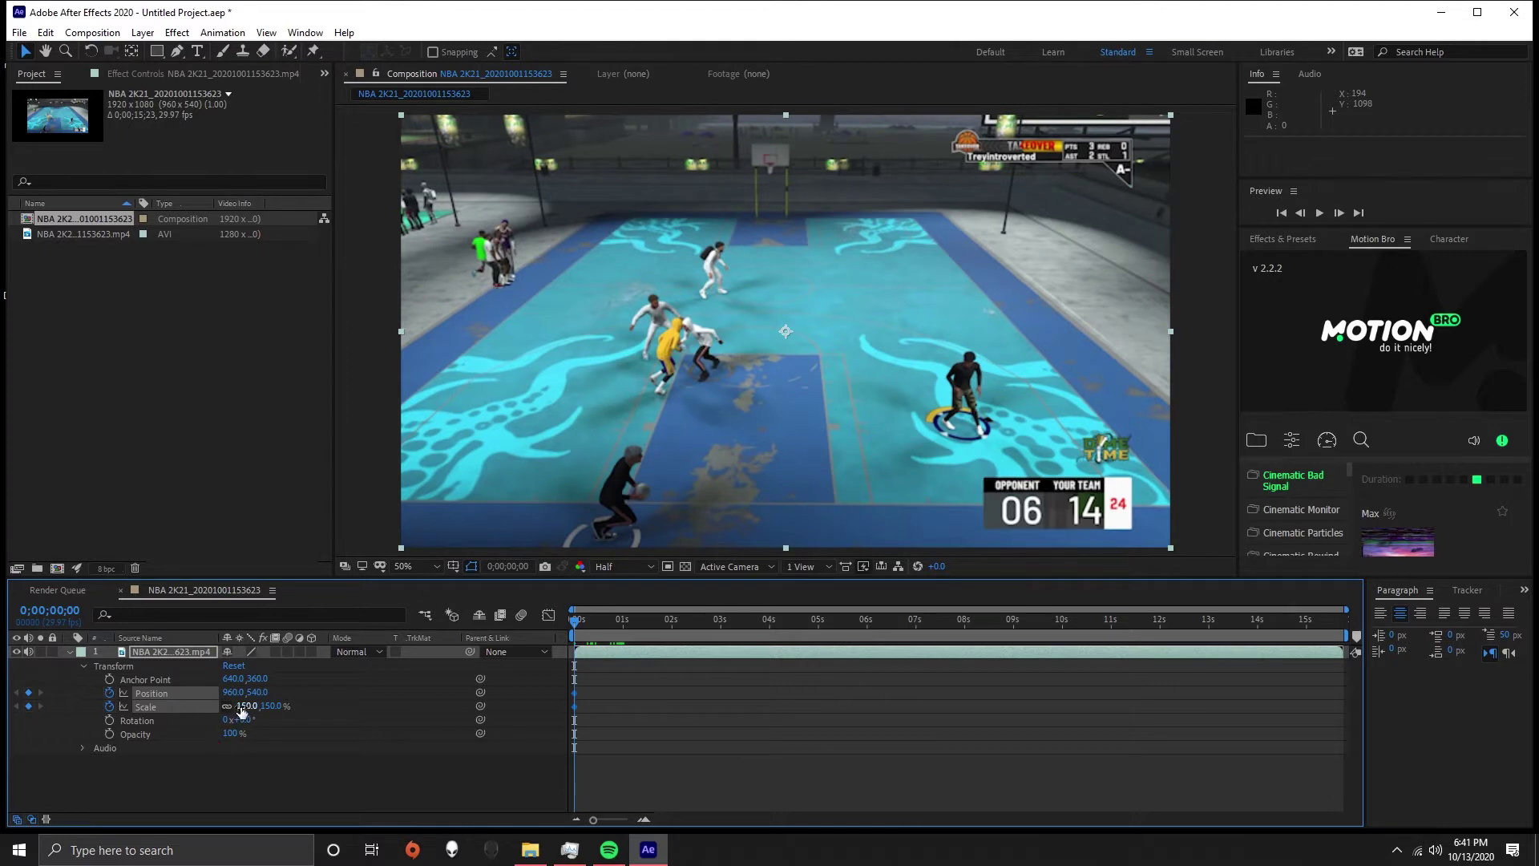
pyautogui.moveTo(245, 706); pyautogui.dragTo(317, 694)
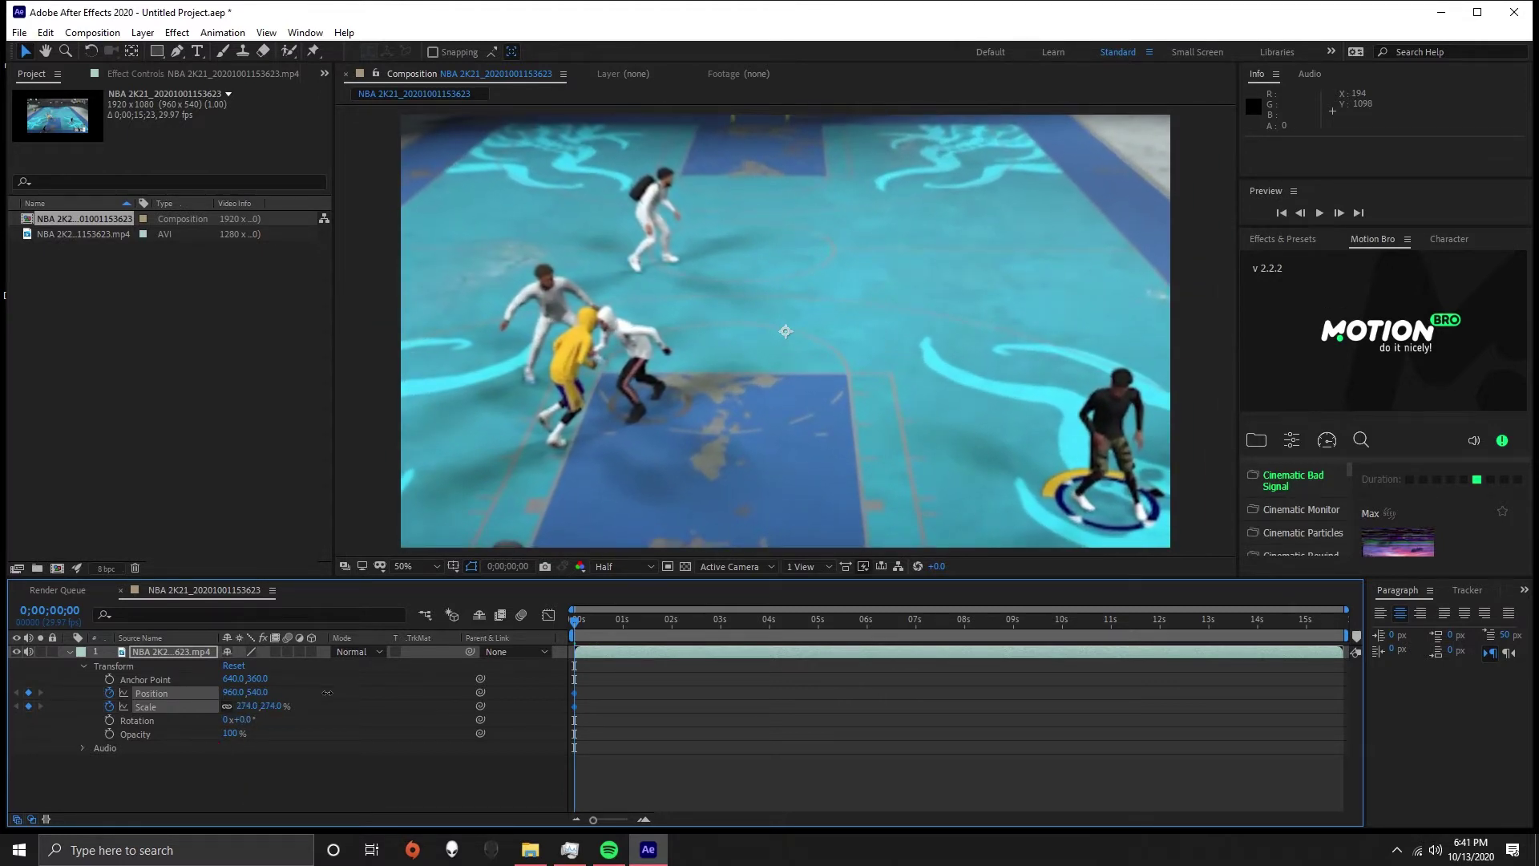
pyautogui.moveTo(1026, 462); pyautogui.dragTo(616, 407)
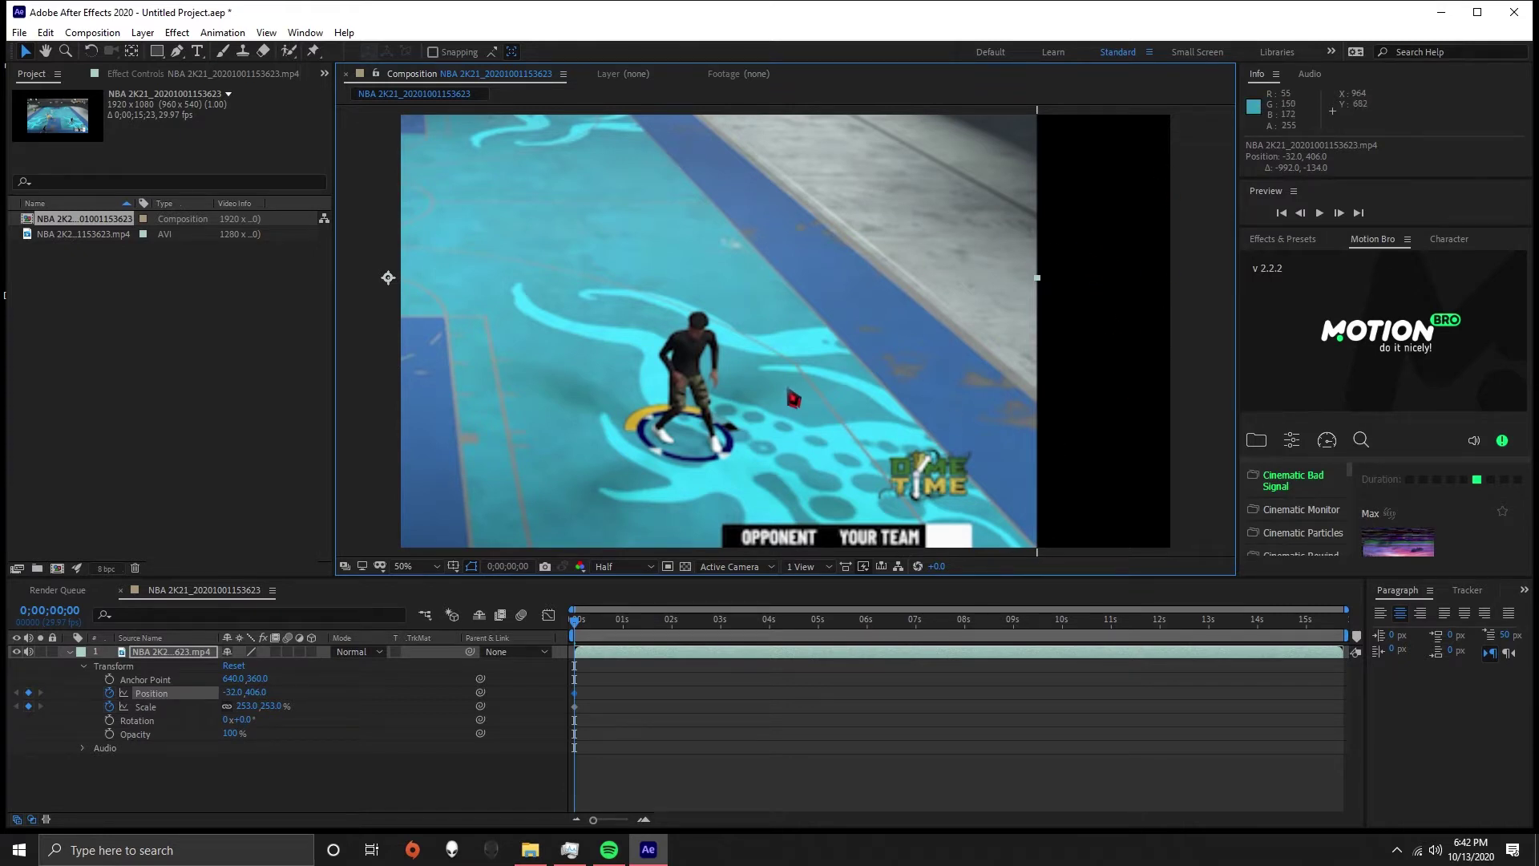
pyautogui.moveTo(787, 398); pyautogui.dragTo(972, 407)
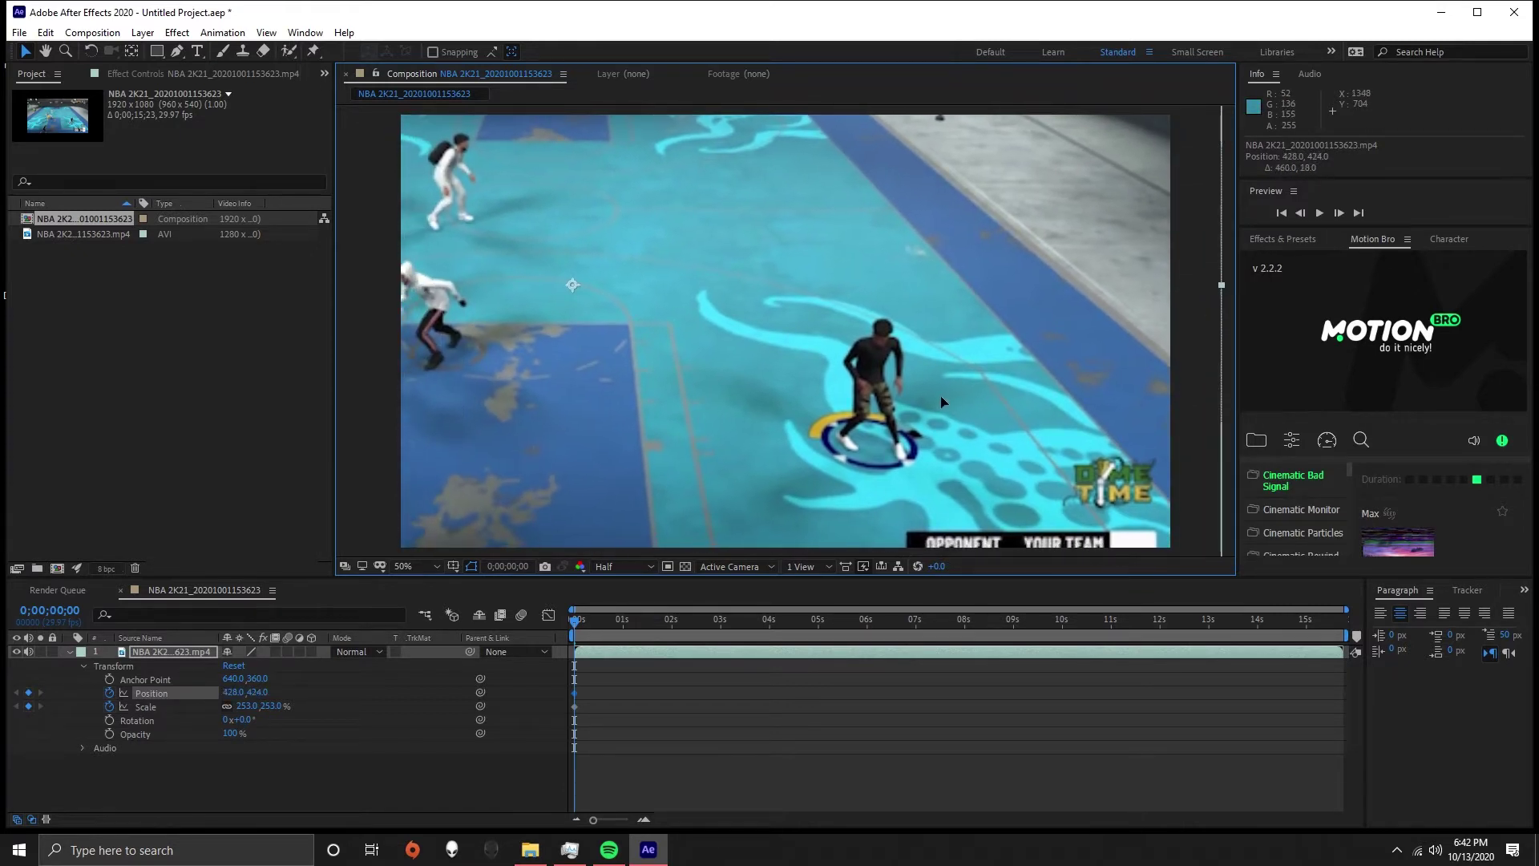
pyautogui.moveTo(983, 329); pyautogui.dragTo(942, 338)
pyautogui.moveTo(264, 705); pyautogui.dragTo(282, 706)
pyautogui.moveTo(893, 430); pyautogui.dragTo(844, 413)
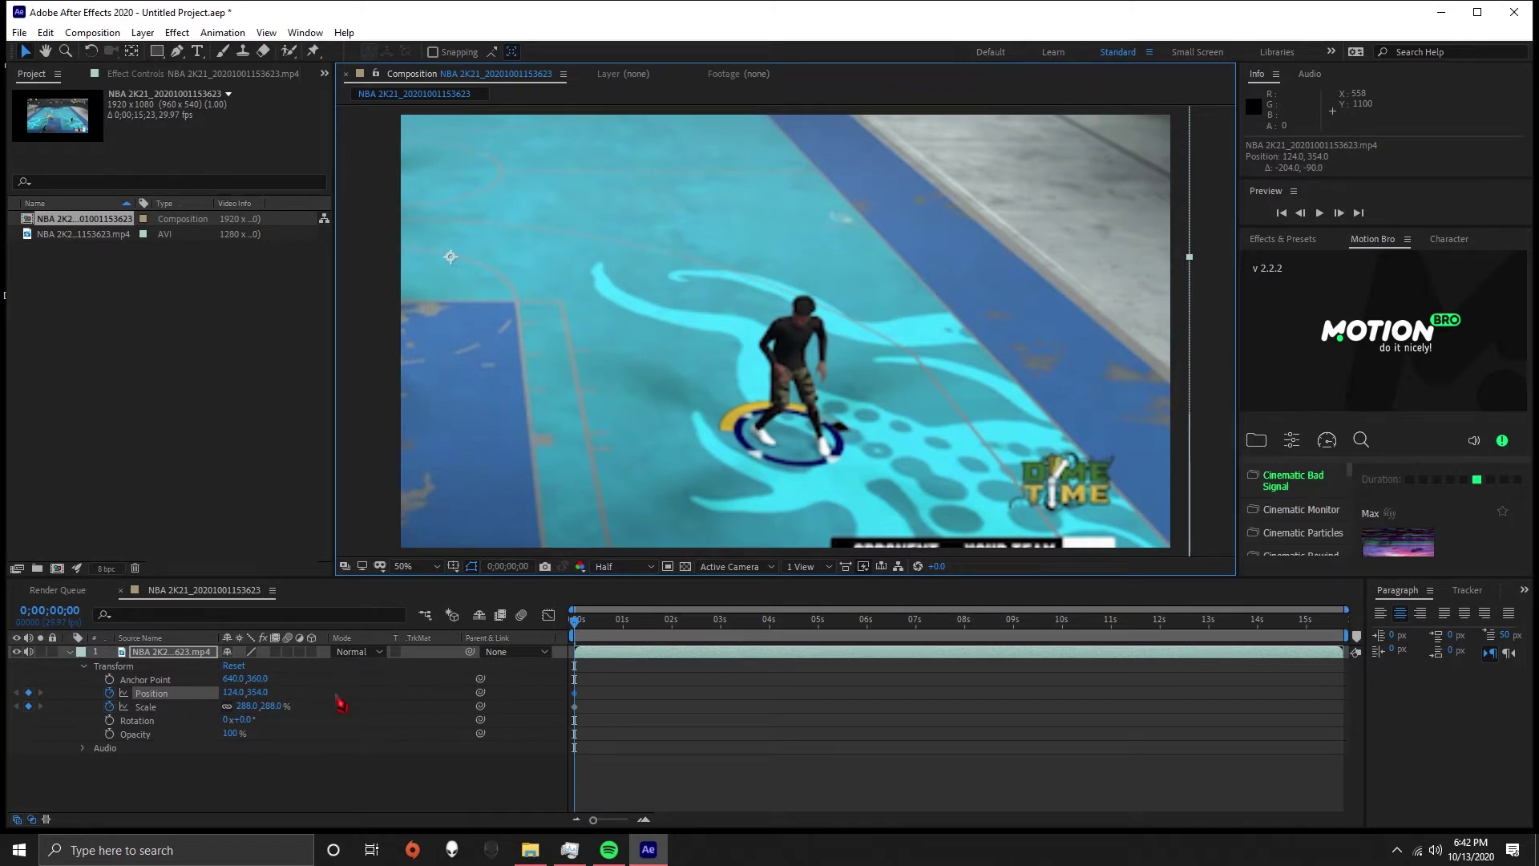
# Reposition the clip at 0;00;02;01 to recenter the player, and advance the playhead to 0;00;03;12
pyautogui.moveTo(605, 627); pyautogui.dragTo(675, 638)
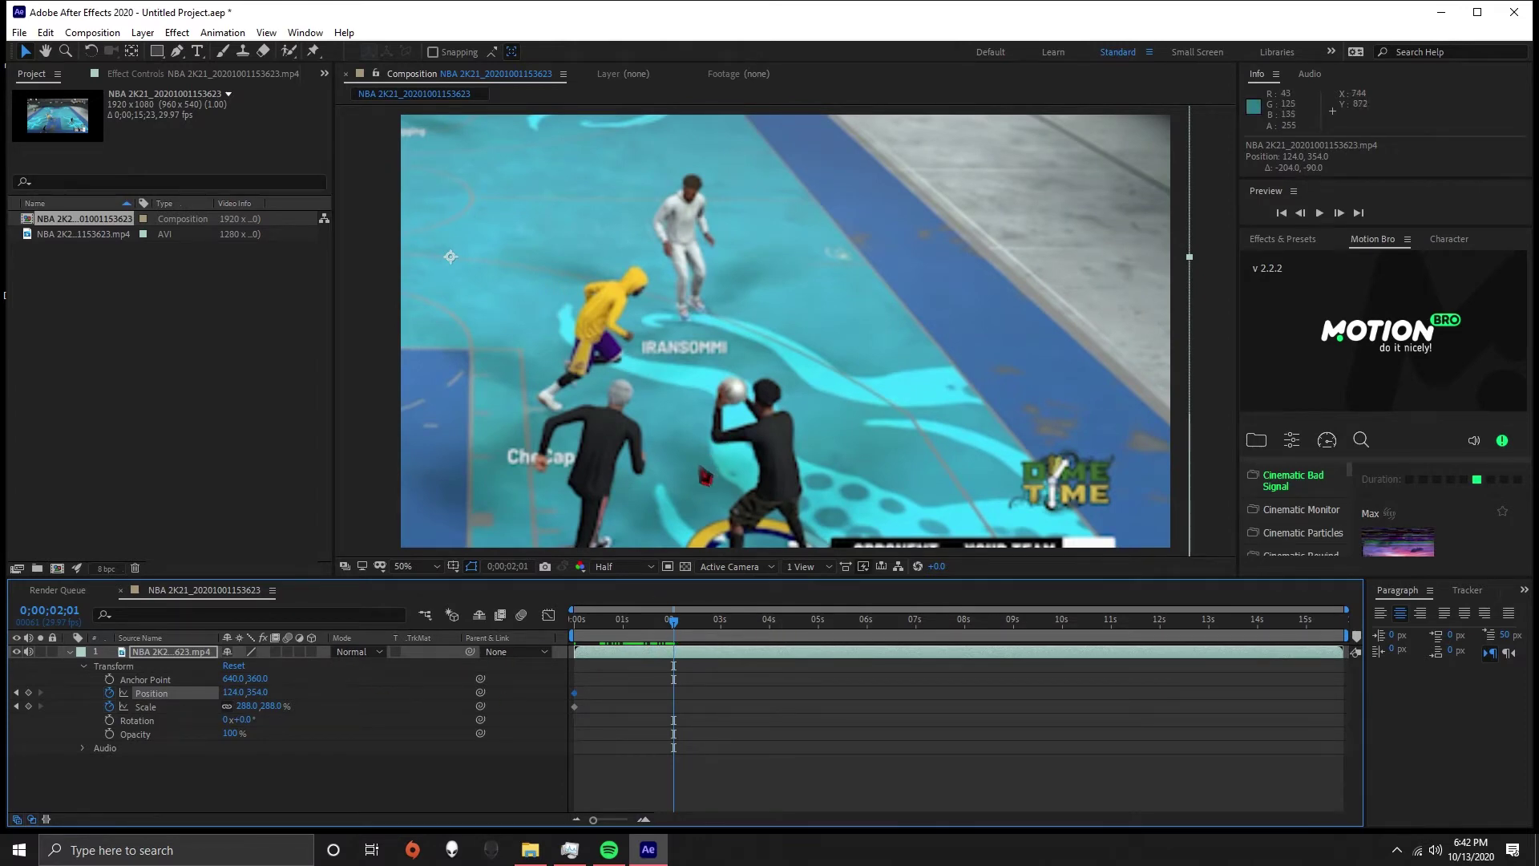
pyautogui.moveTo(699, 464); pyautogui.dragTo(777, 364)
pyautogui.moveTo(675, 627); pyautogui.dragTo(736, 609)
pyautogui.moveTo(616, 263); pyautogui.dragTo(795, 305)
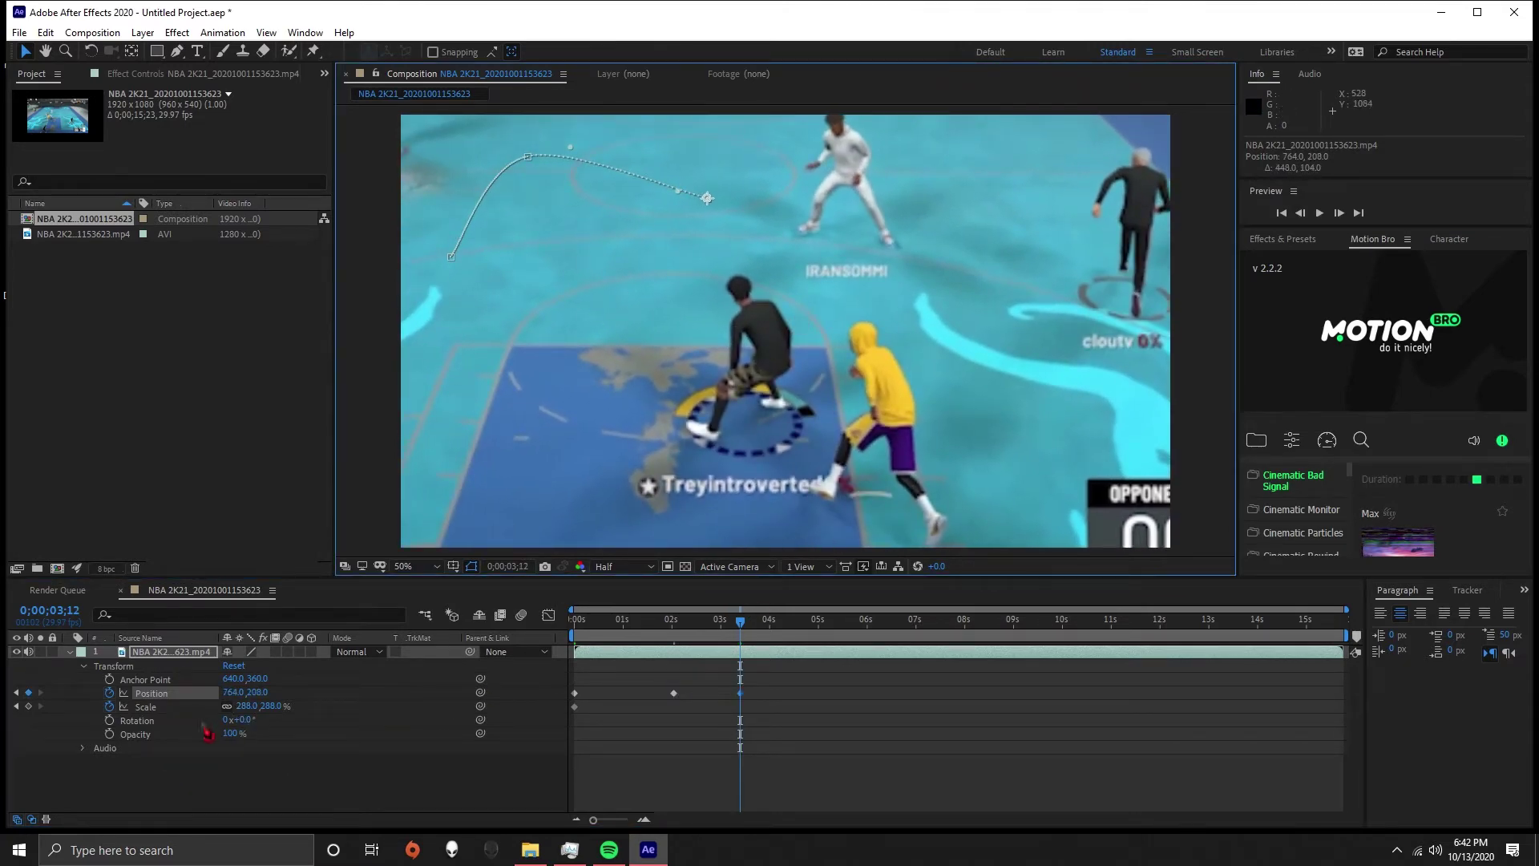
pyautogui.moveTo(245, 706); pyautogui.dragTo(185, 692)
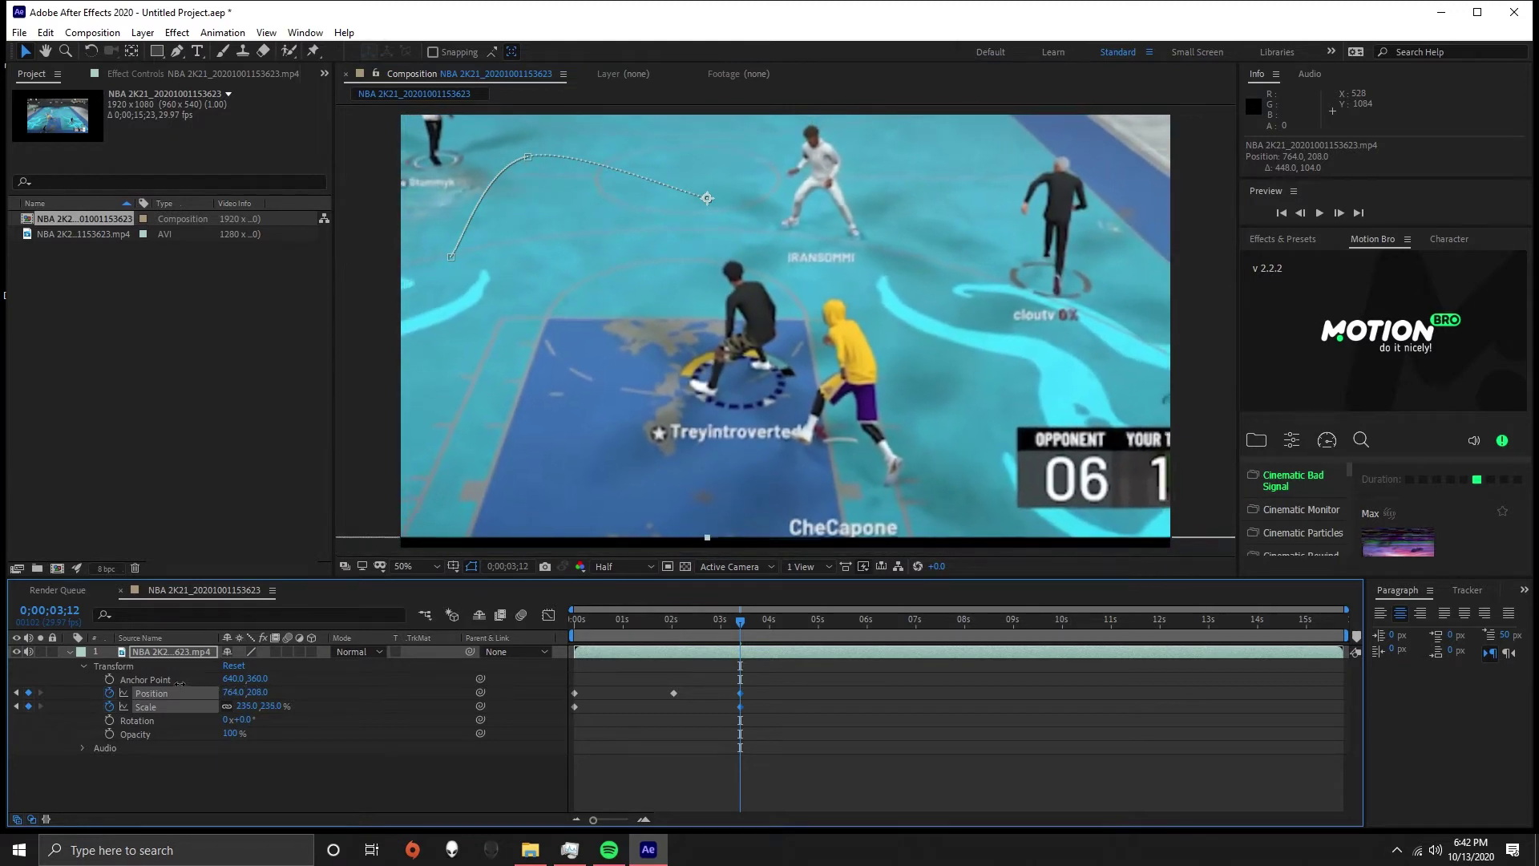
pyautogui.moveTo(785, 219); pyautogui.dragTo(775, 312)
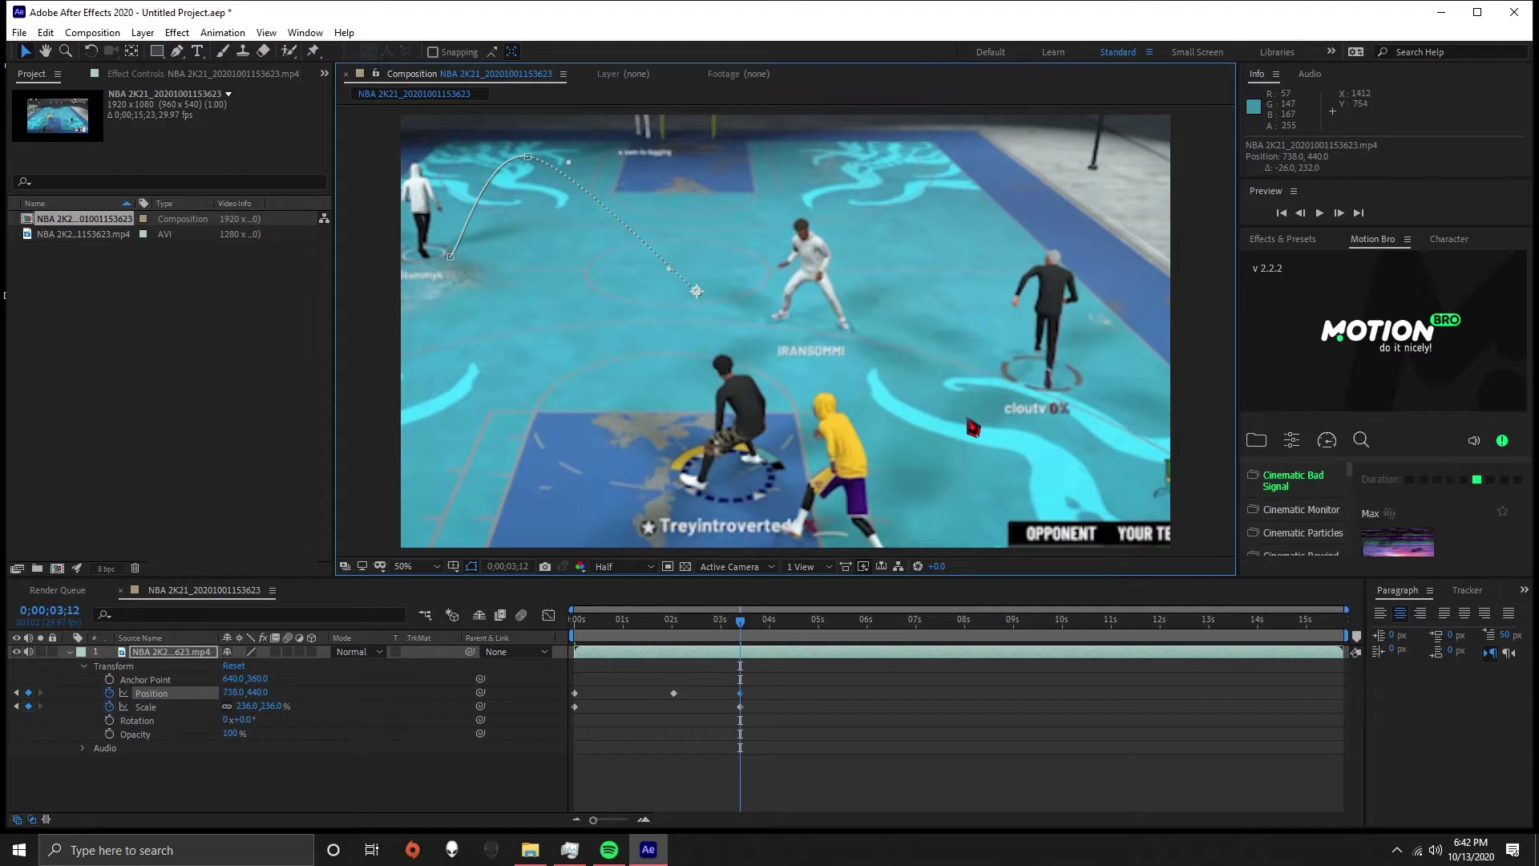
pyautogui.hotkey('ctrl', 'z')
pyautogui.hotkey('ctrl', 'z')
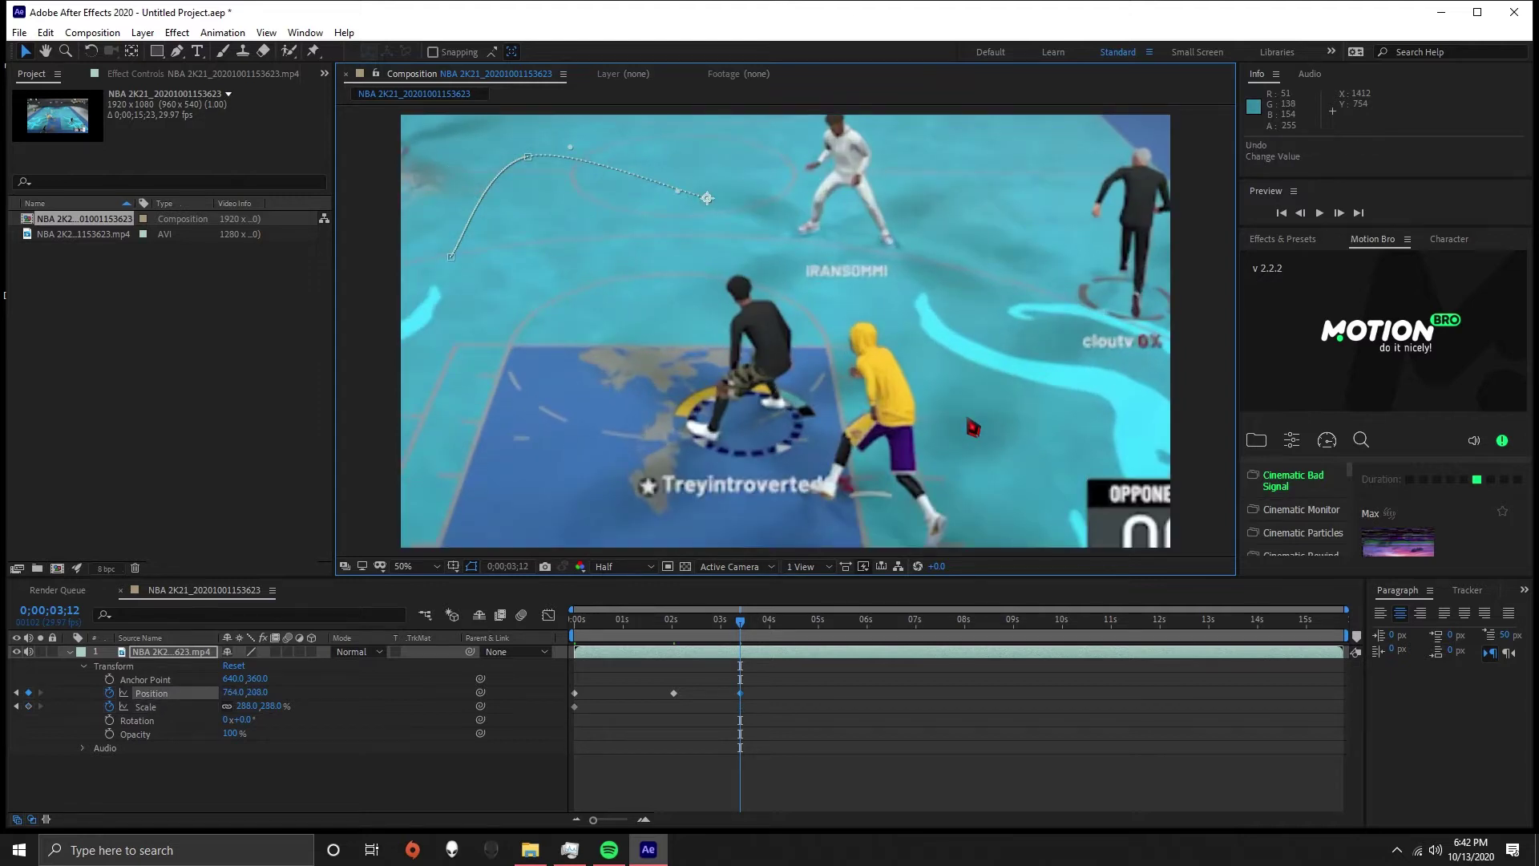
pyautogui.hotkey('ctrl', 'z')
# Recenter the player by moving the clip to position 798, 176 at 0;00;03;12 and repositioning it again at about 5.5 seconds
pyautogui.moveTo(593, 357); pyautogui.dragTo(787, 385)
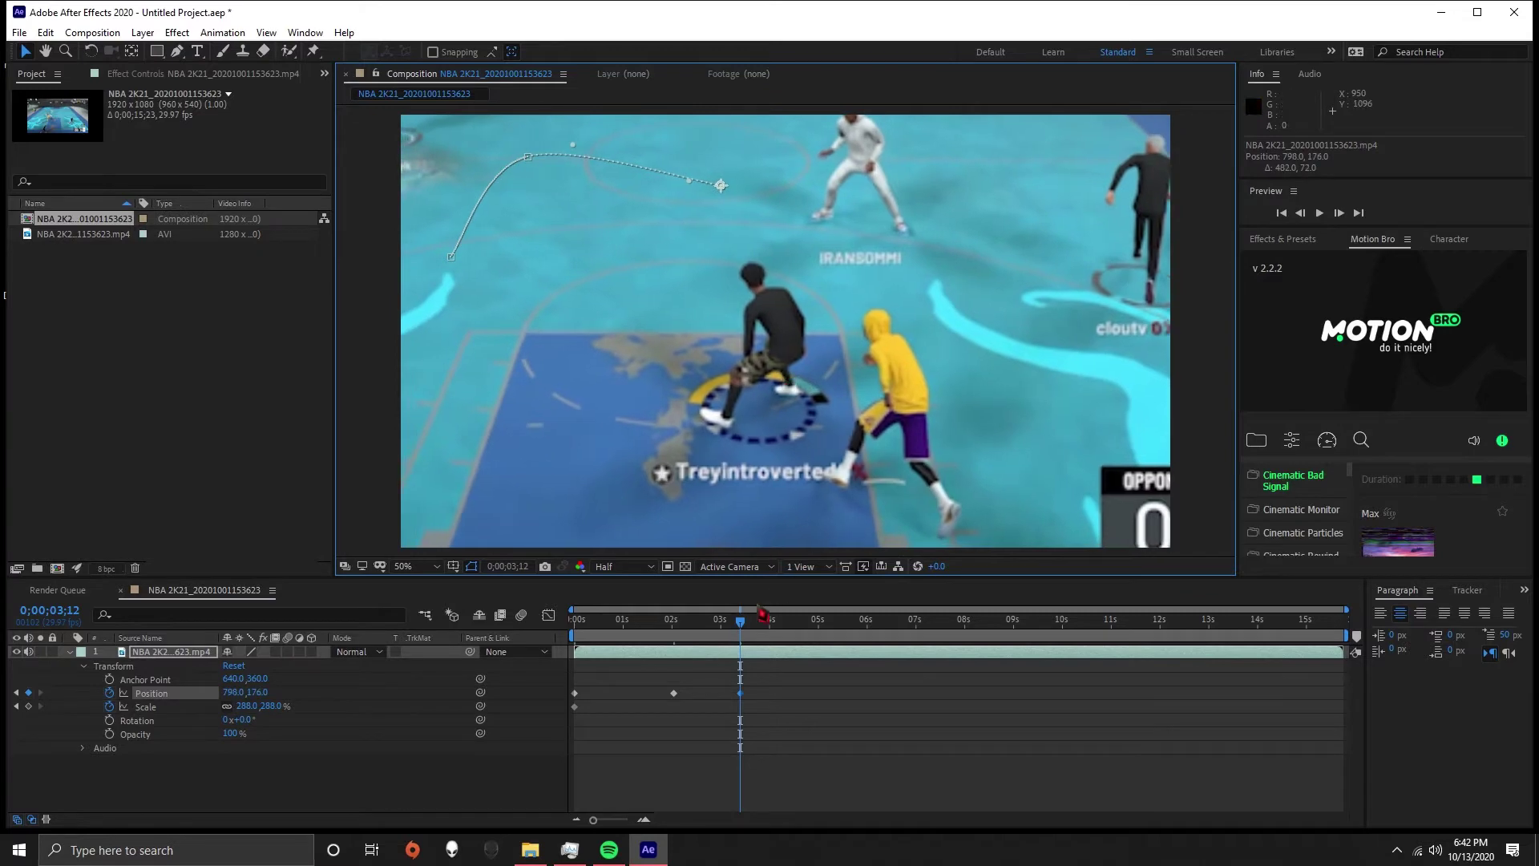
pyautogui.moveTo(732, 624); pyautogui.dragTo(847, 623)
pyautogui.moveTo(926, 278); pyautogui.dragTo(902, 354)
# Keep tracking the player by repositioning the clip at about 8 seconds and moving it to 468, 348 at 0;00;09;15
pyautogui.moveTo(849, 621); pyautogui.dragTo(958, 619)
pyautogui.moveTo(621, 412); pyautogui.dragTo(888, 374)
pyautogui.moveTo(958, 619); pyautogui.dragTo(1037, 619)
pyautogui.moveTo(1033, 424); pyautogui.dragTo(670, 426)
# Enable motion blur for the clip layer and for the composition
pyautogui.click(288, 652)
pyautogui.click(522, 615)
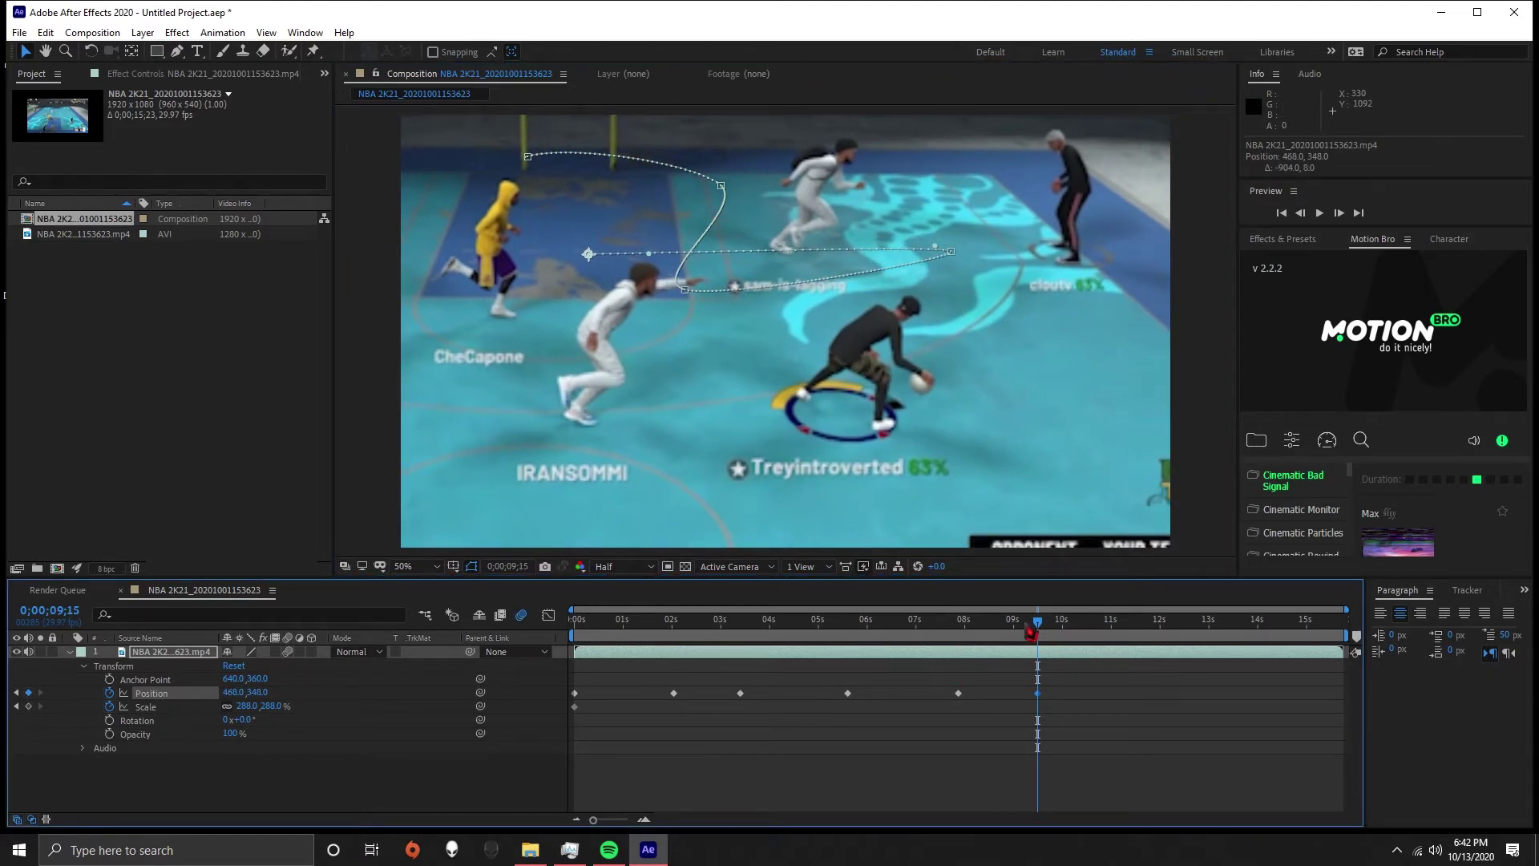
# Move the clip to position 906, 910 at about 11 seconds to center the player, and play on from there
pyautogui.moveTo(1038, 619); pyautogui.dragTo(1114, 619)
pyautogui.moveTo(741, 307); pyautogui.dragTo(916, 530)
pyautogui.press('space')
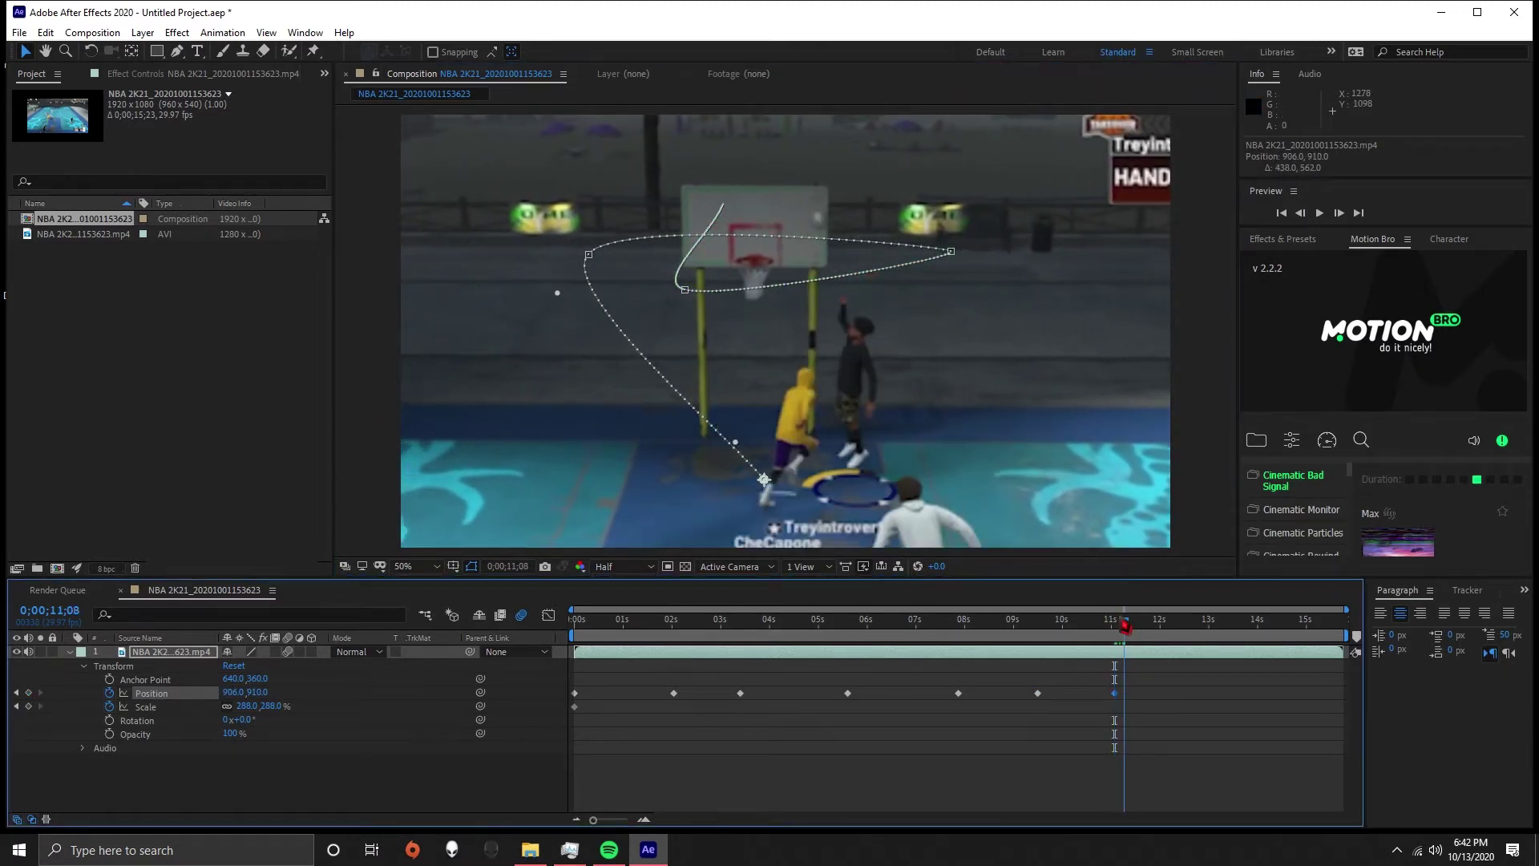
# Stop playback and apply Easy Ease to all of the clip's position and scale keyframes
pyautogui.press('space')
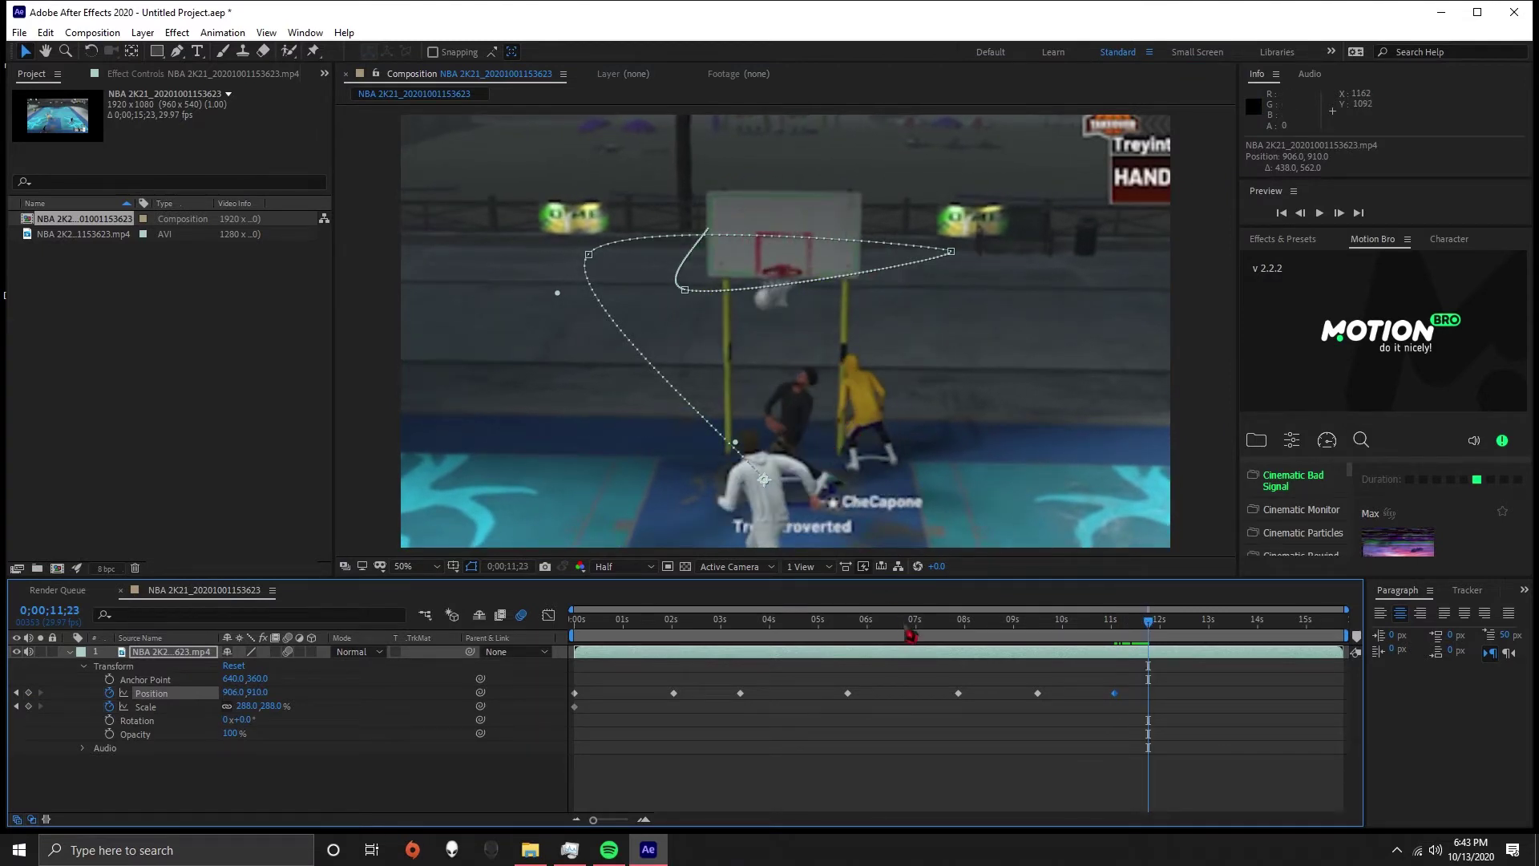
pyautogui.moveTo(553, 770); pyautogui.dragTo(1165, 684)
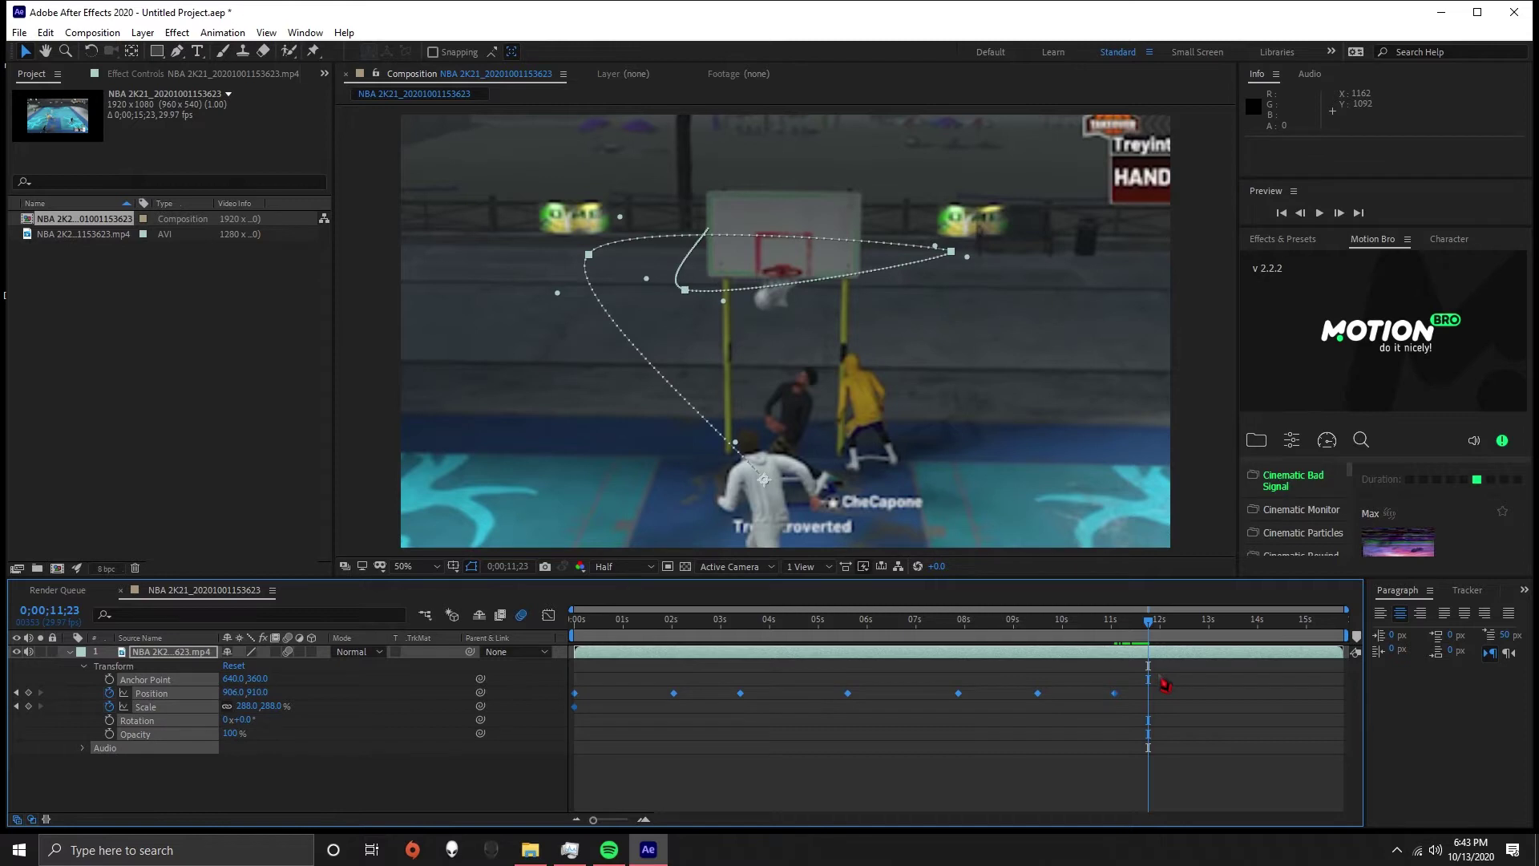
pyautogui.press('F9')
# Preview the eased movement from the start of the composition, collapse the layer's properties and return to the first frame
pyautogui.press('Home')
pyautogui.press('space')
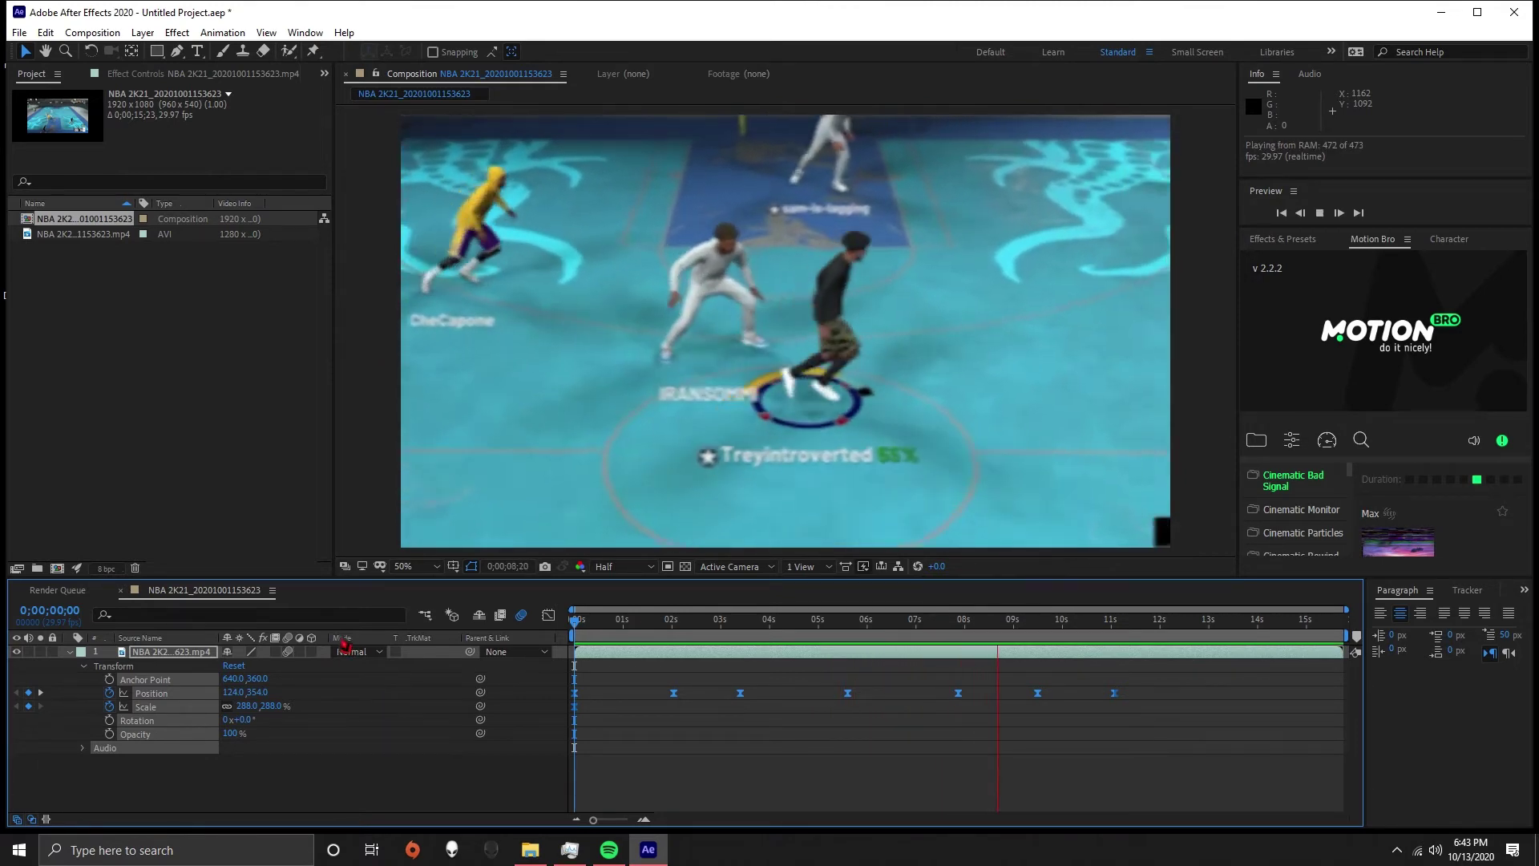
pyautogui.press('space')
pyautogui.click(70, 652)
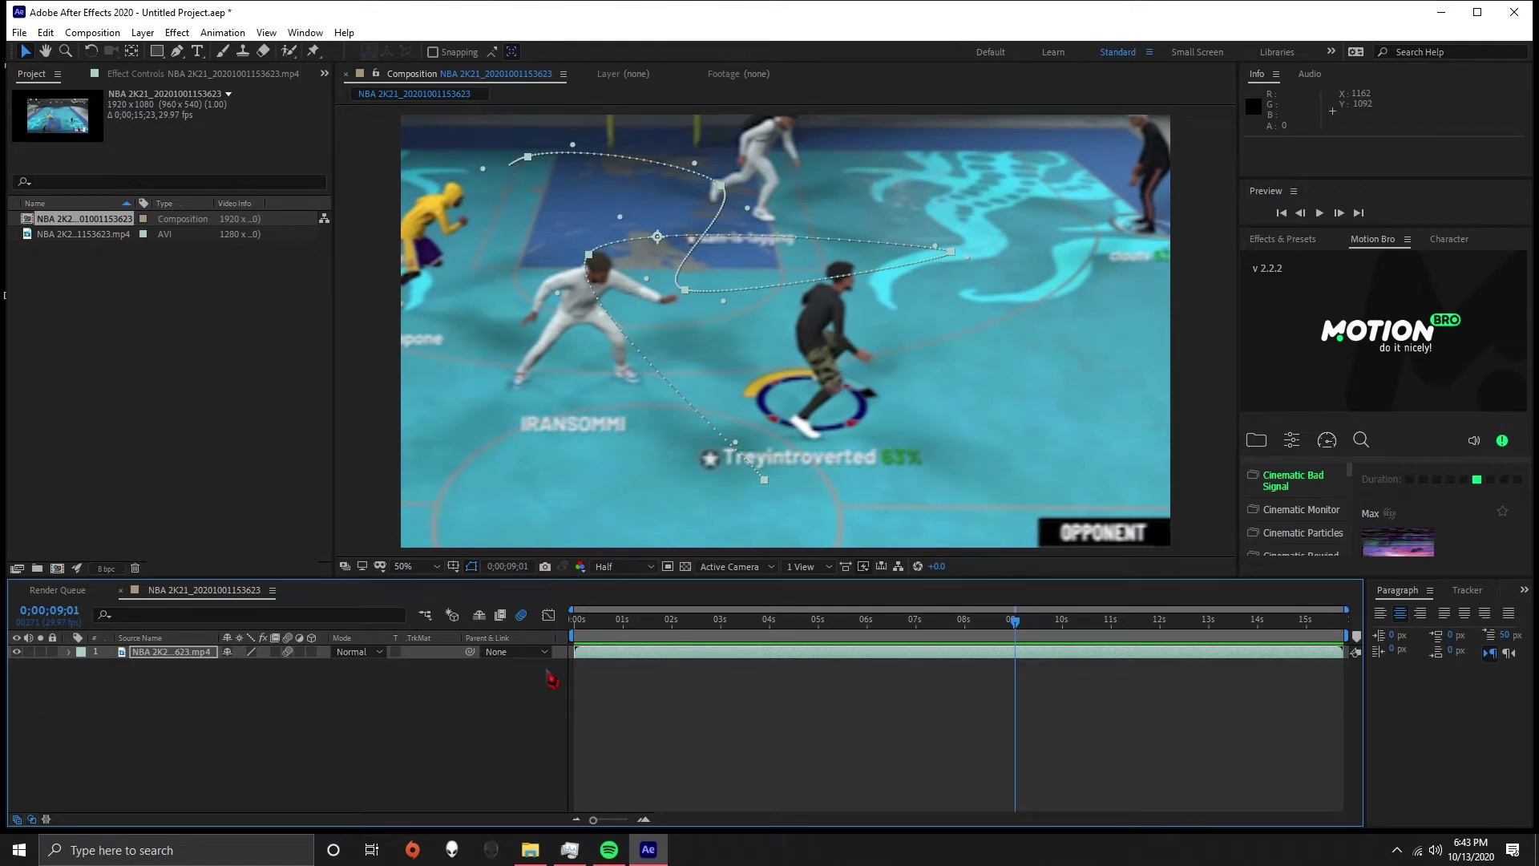
pyautogui.moveTo(983, 629); pyautogui.dragTo(561, 677)
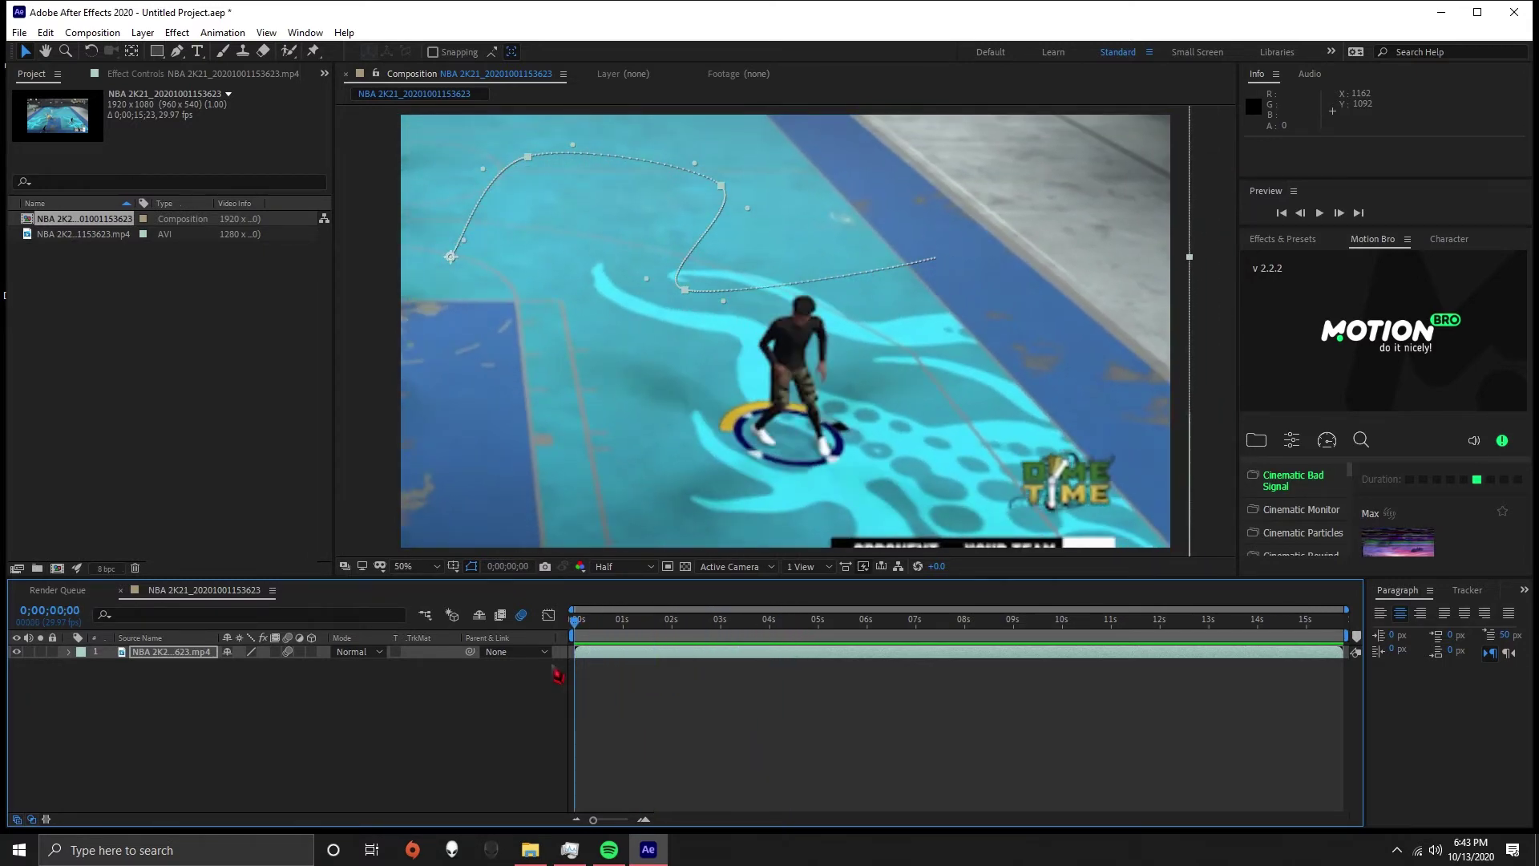
pyautogui.rightClick(612, 665)
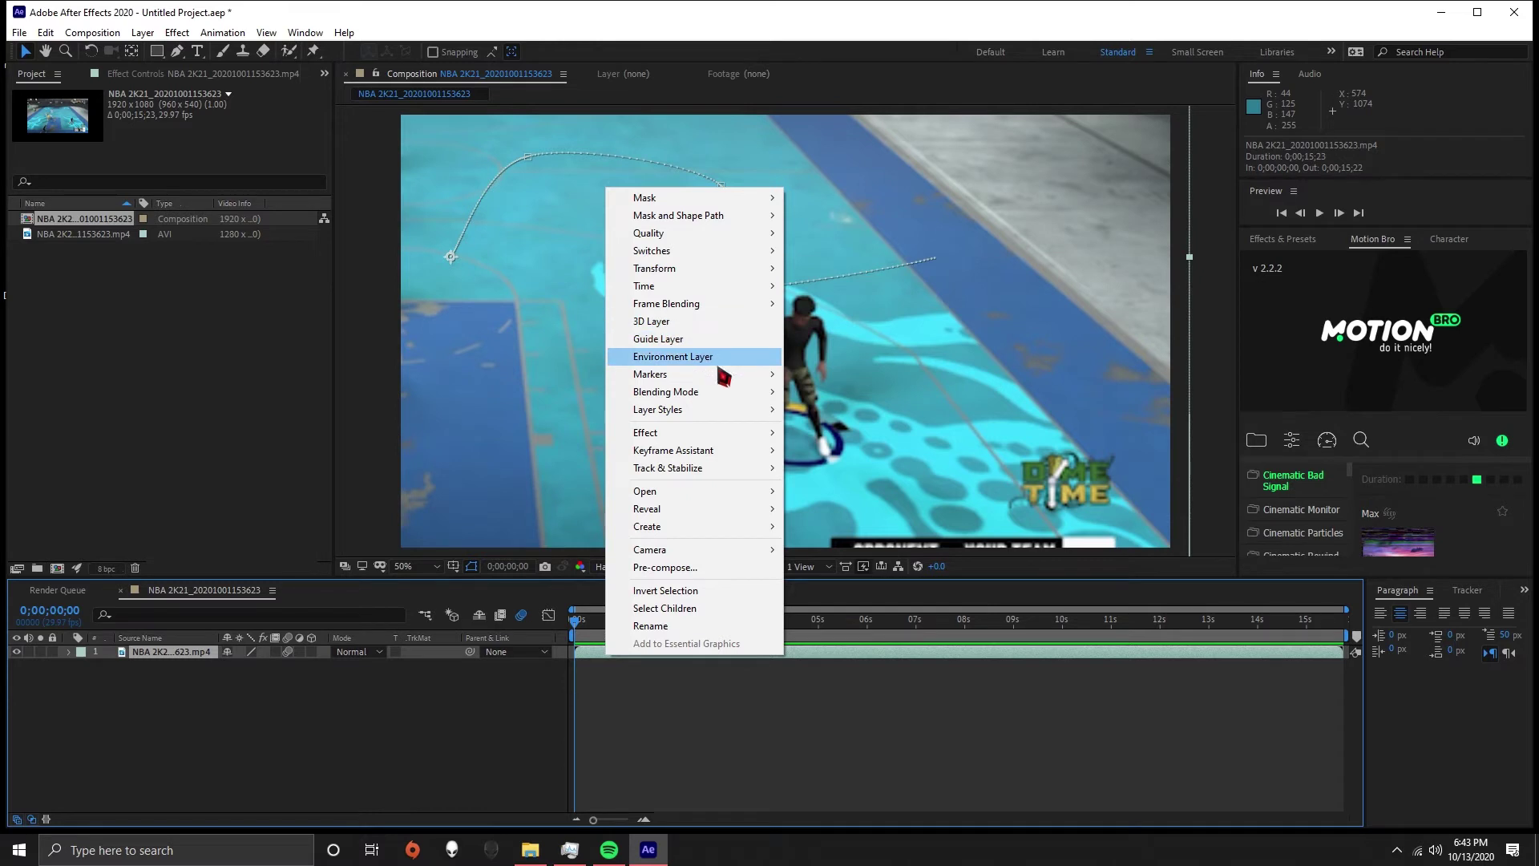
pyautogui.moveTo(722, 379)
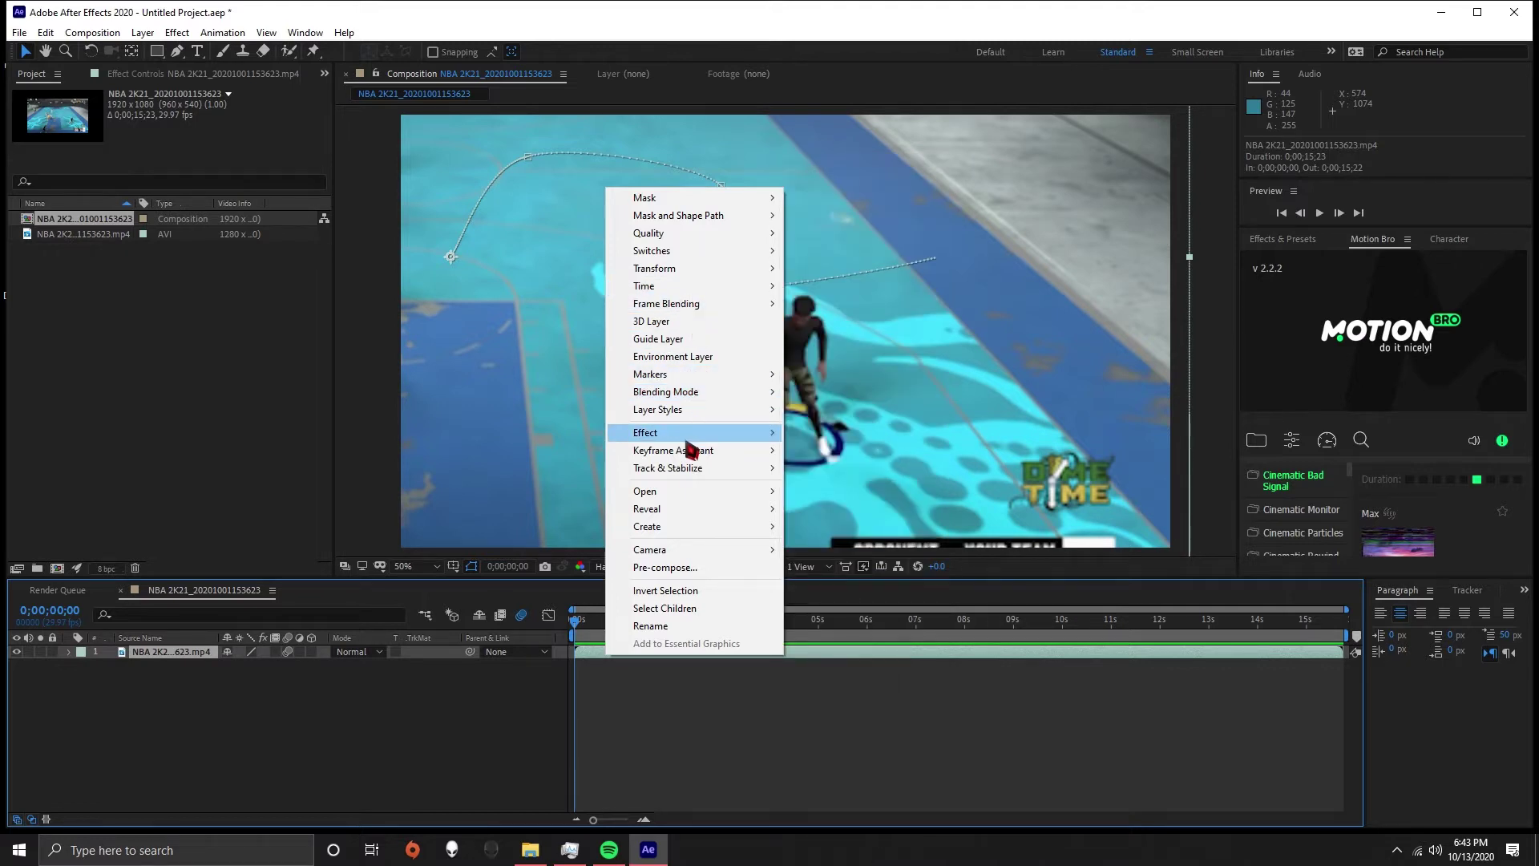
pyautogui.moveTo(688, 437)
pyautogui.click(677, 814)
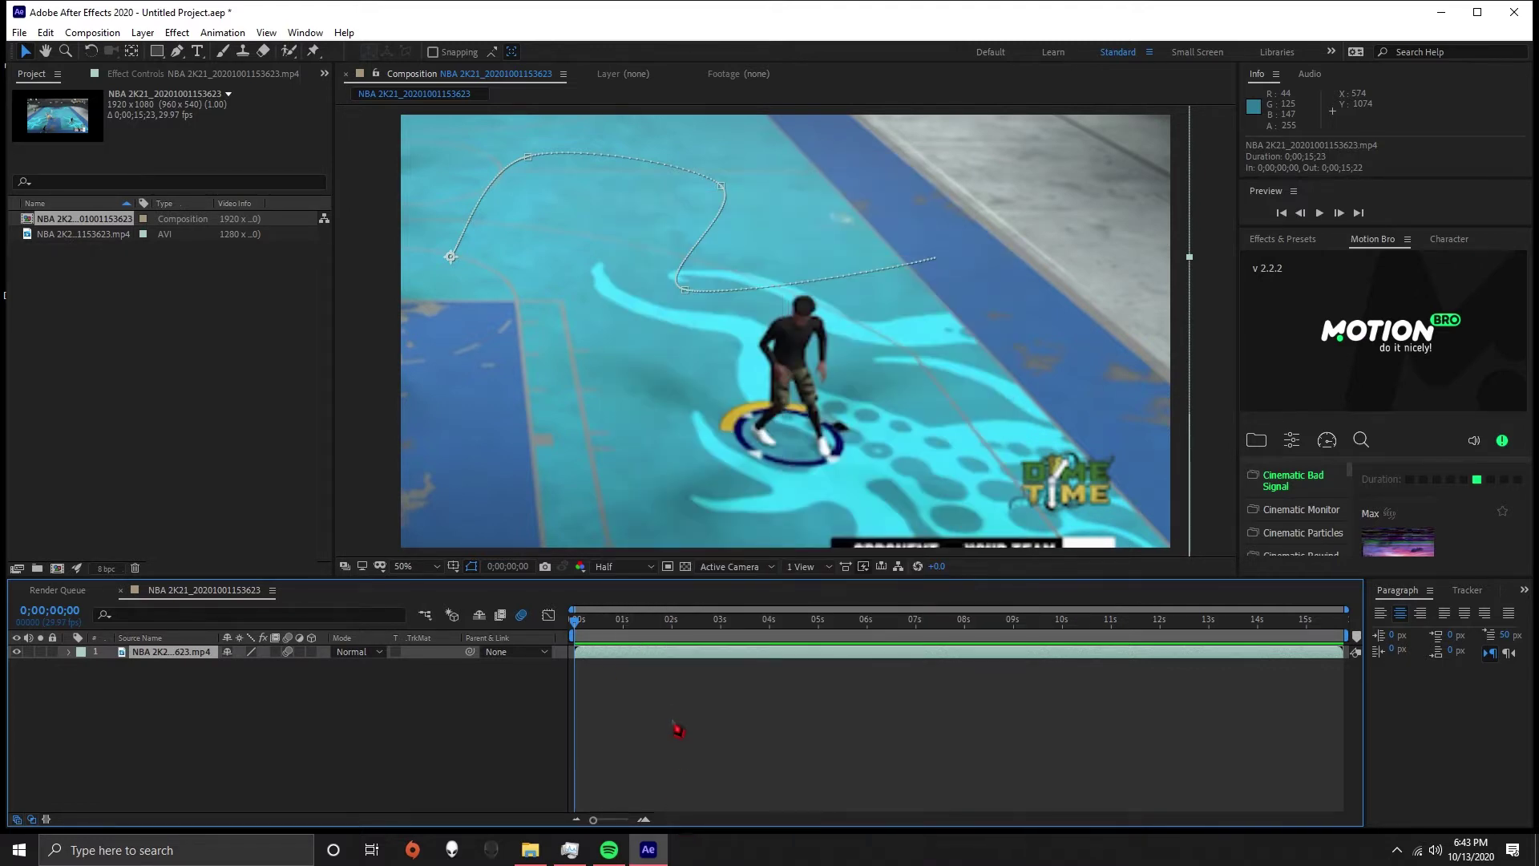
# Apply the Brightness & Contrast color correction effect to the clip layer
pyautogui.rightClick(663, 659)
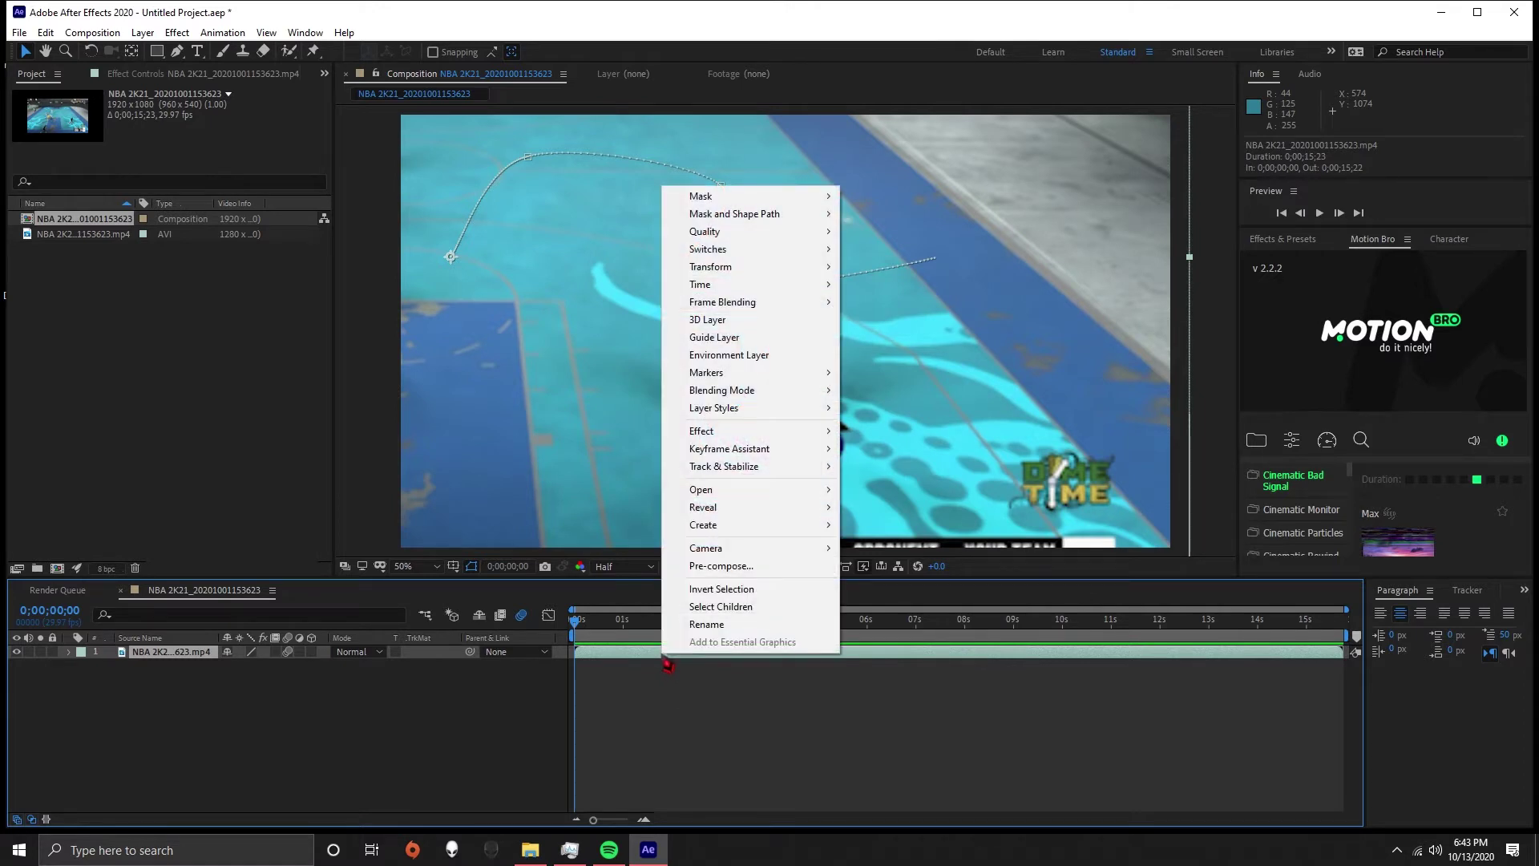
pyautogui.moveTo(734, 436)
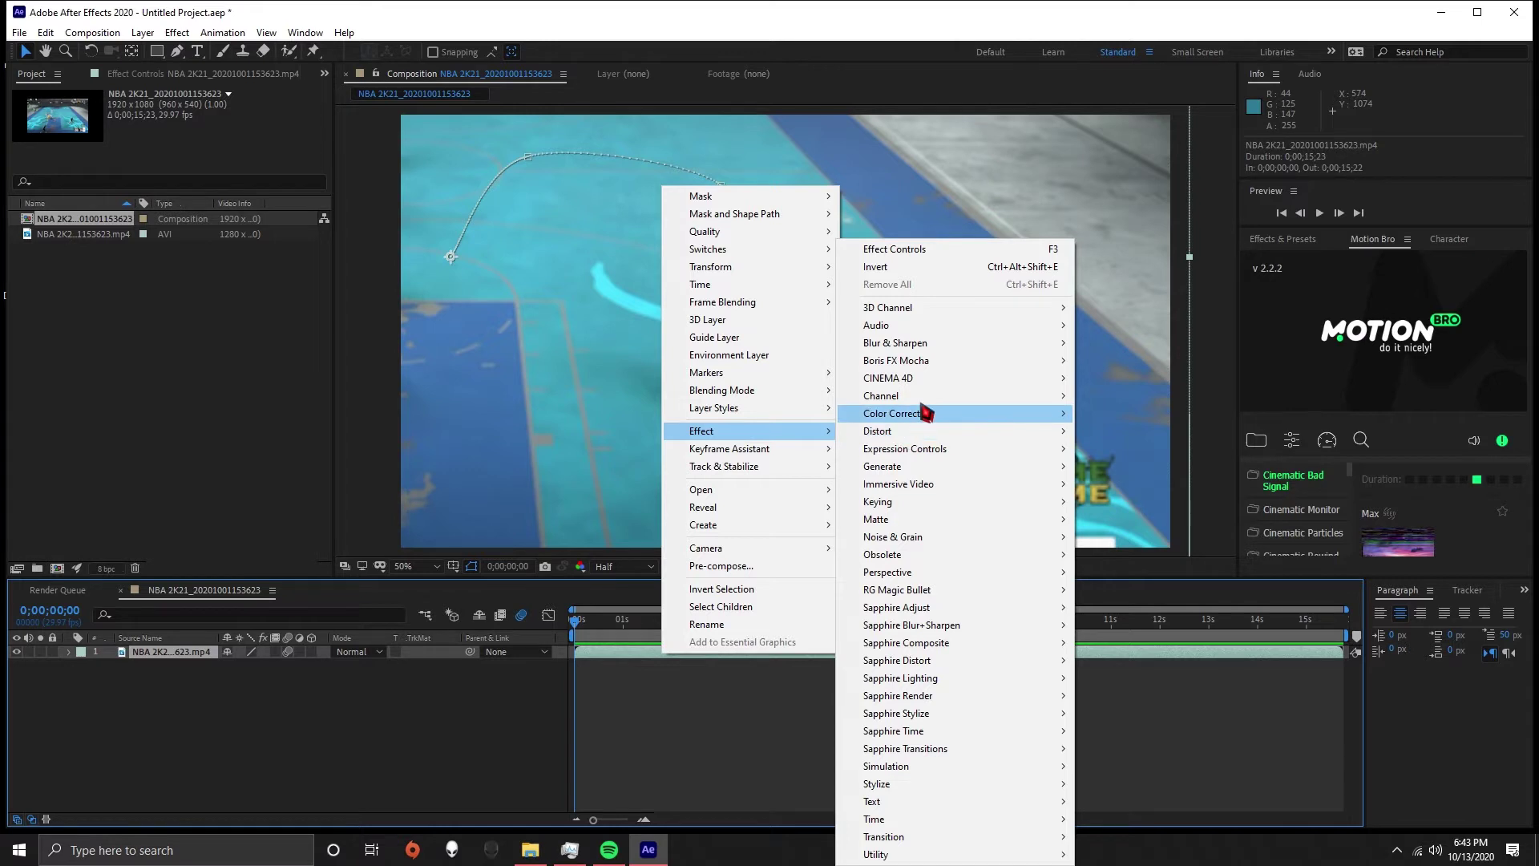
pyautogui.moveTo(927, 419)
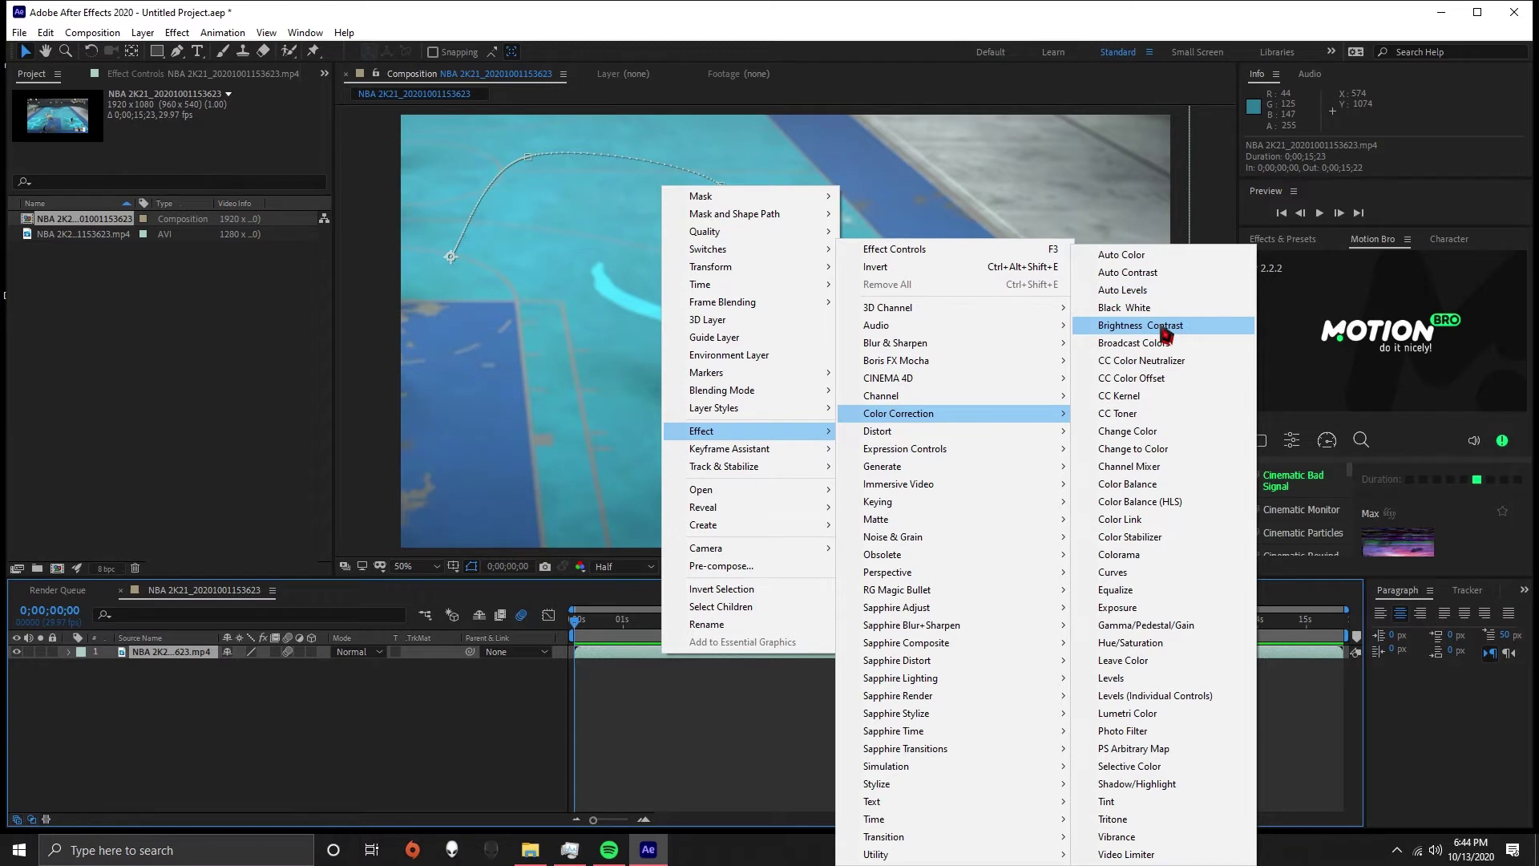
pyautogui.click(1165, 327)
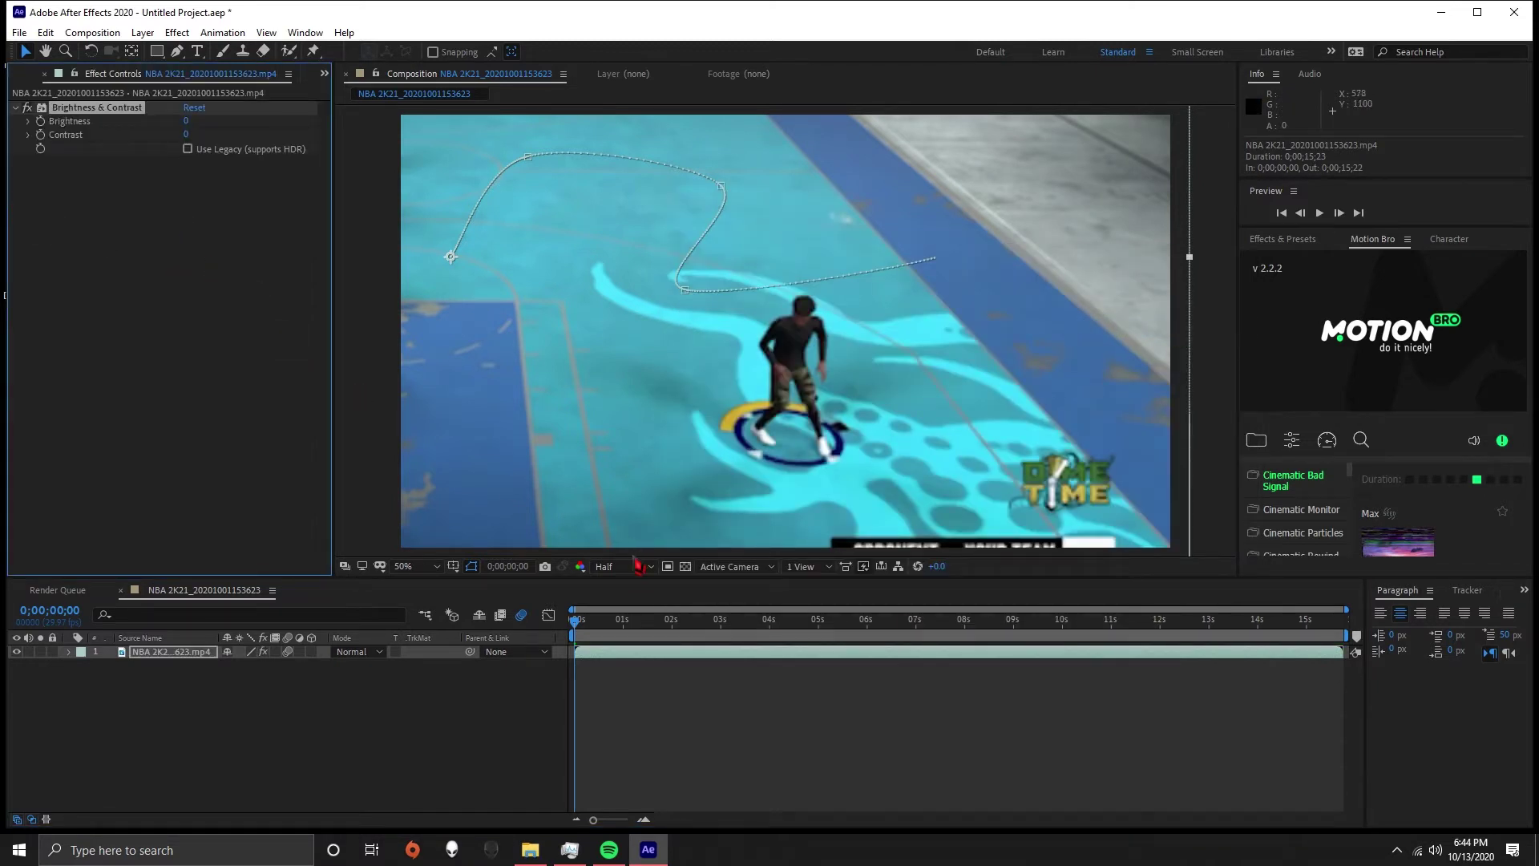
# Set the composition's preview resolution to Full
pyautogui.click(633, 566)
pyautogui.click(616, 605)
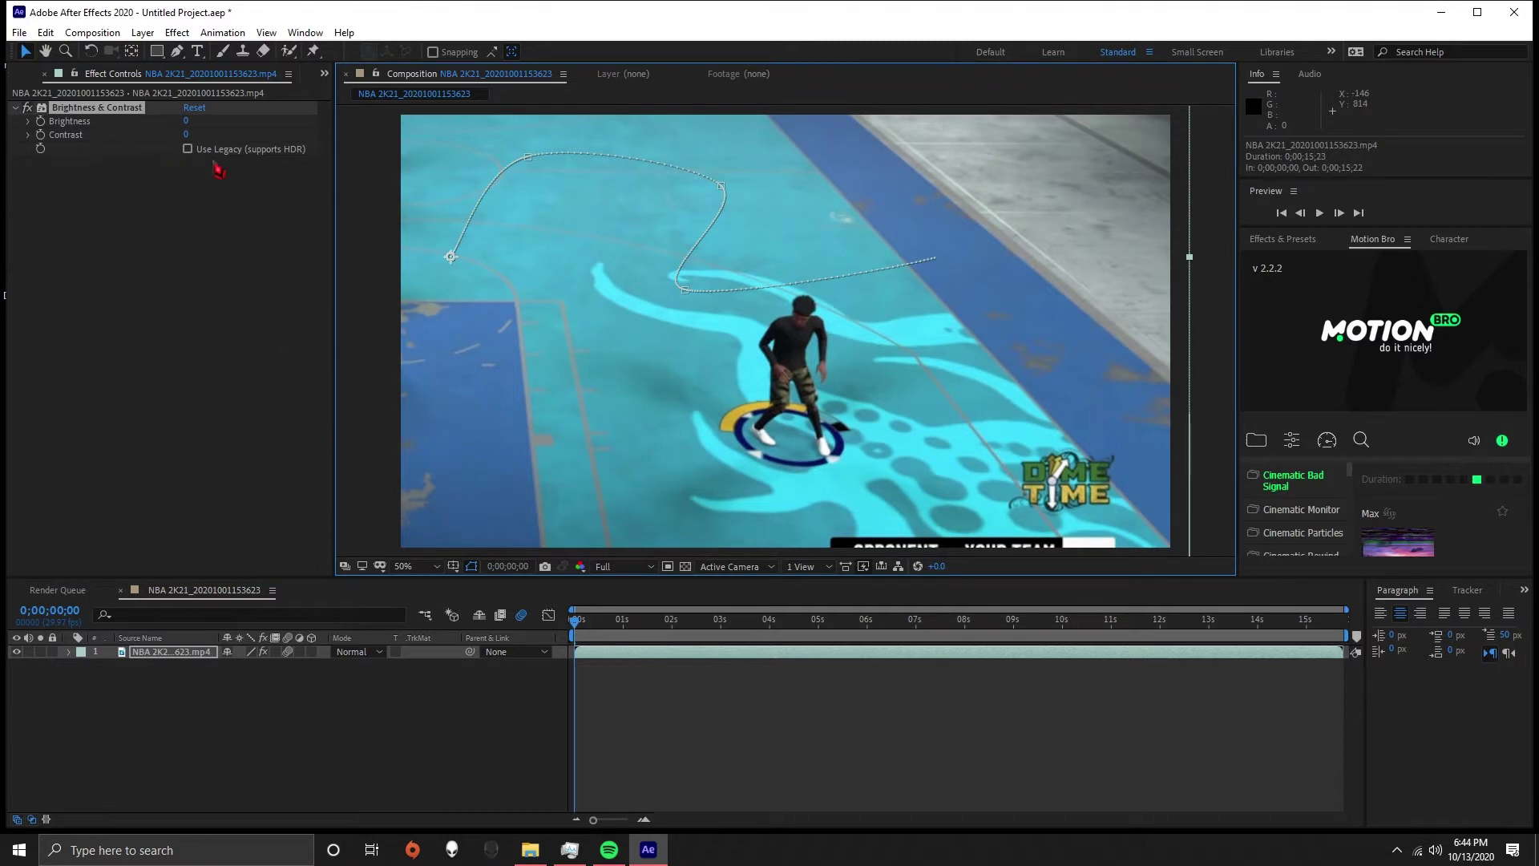
# Turn on Use Legacy for Brightness & Contrast and set contrast to 8 and brightness to -6
pyautogui.click(187, 149)
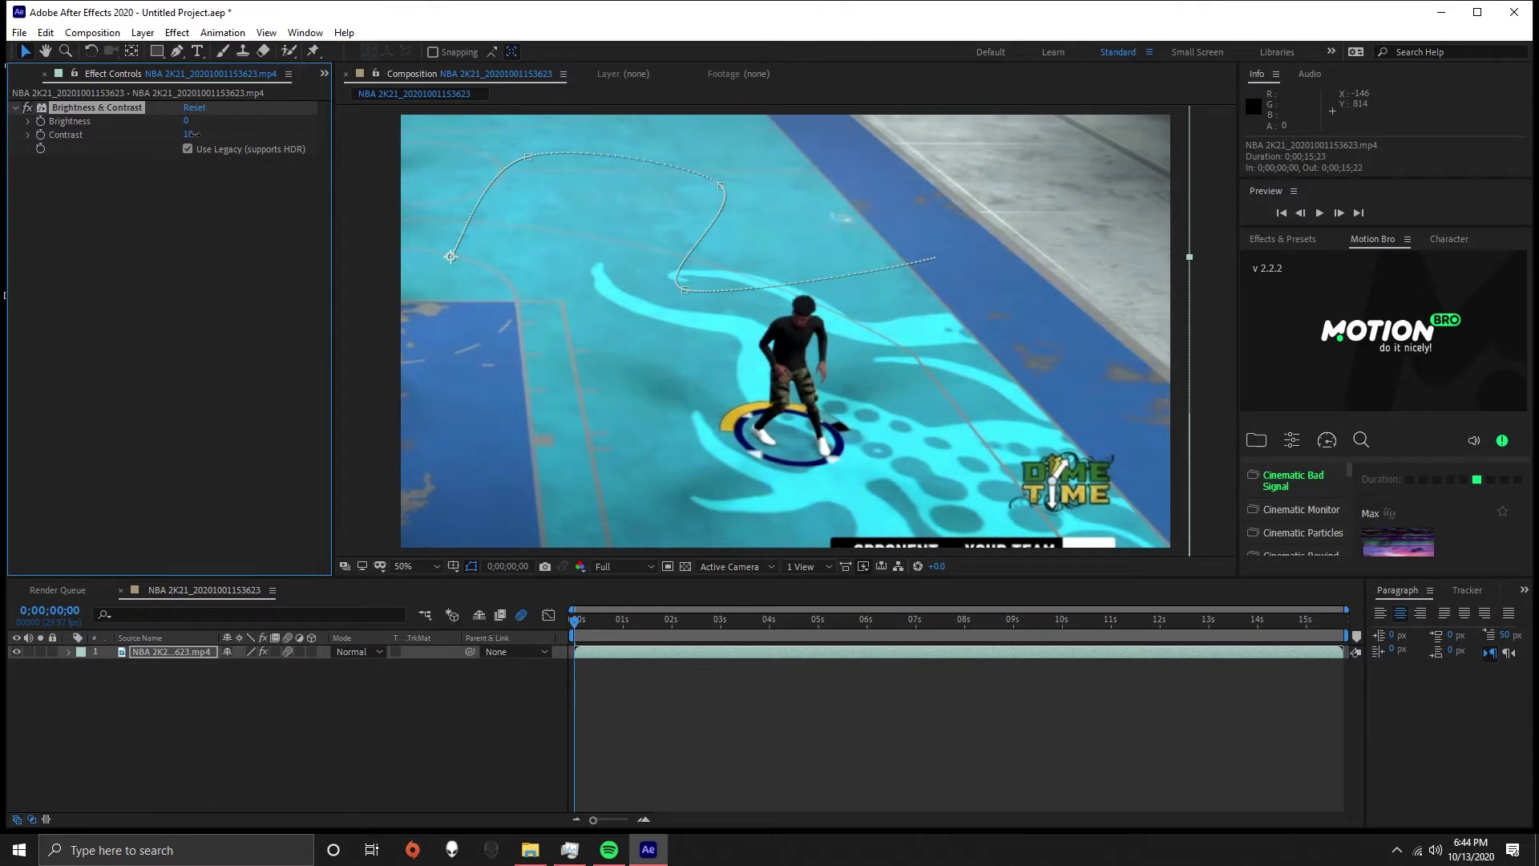
pyautogui.moveTo(186, 121); pyautogui.dragTo(180, 124)
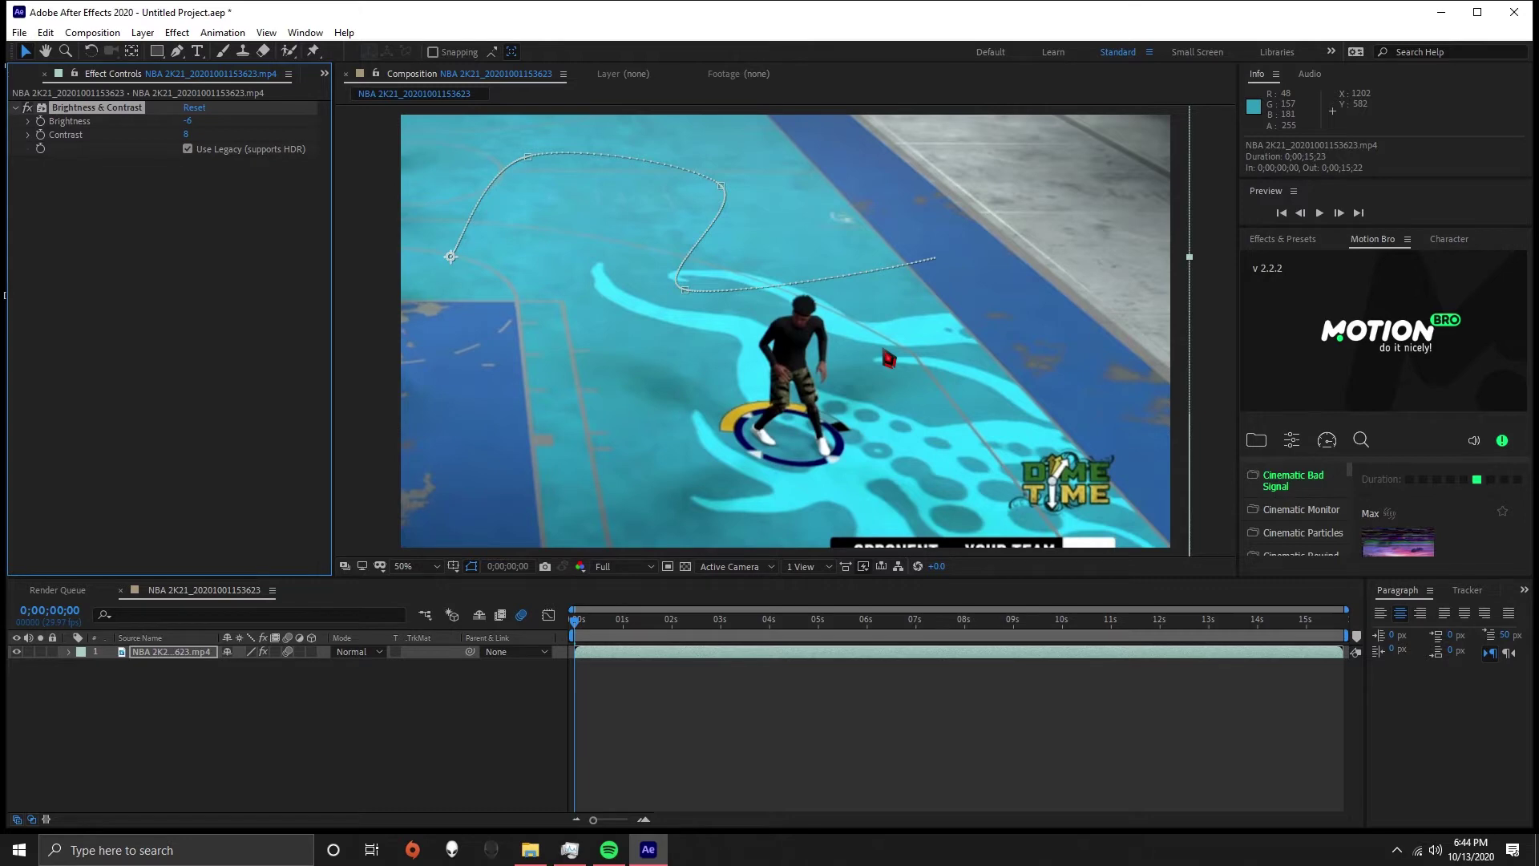
# Add the Sapphire S_Glow effect with threshold 0.87 and brightness 1.48, and collapse its settings
pyautogui.rightClick(186, 321)
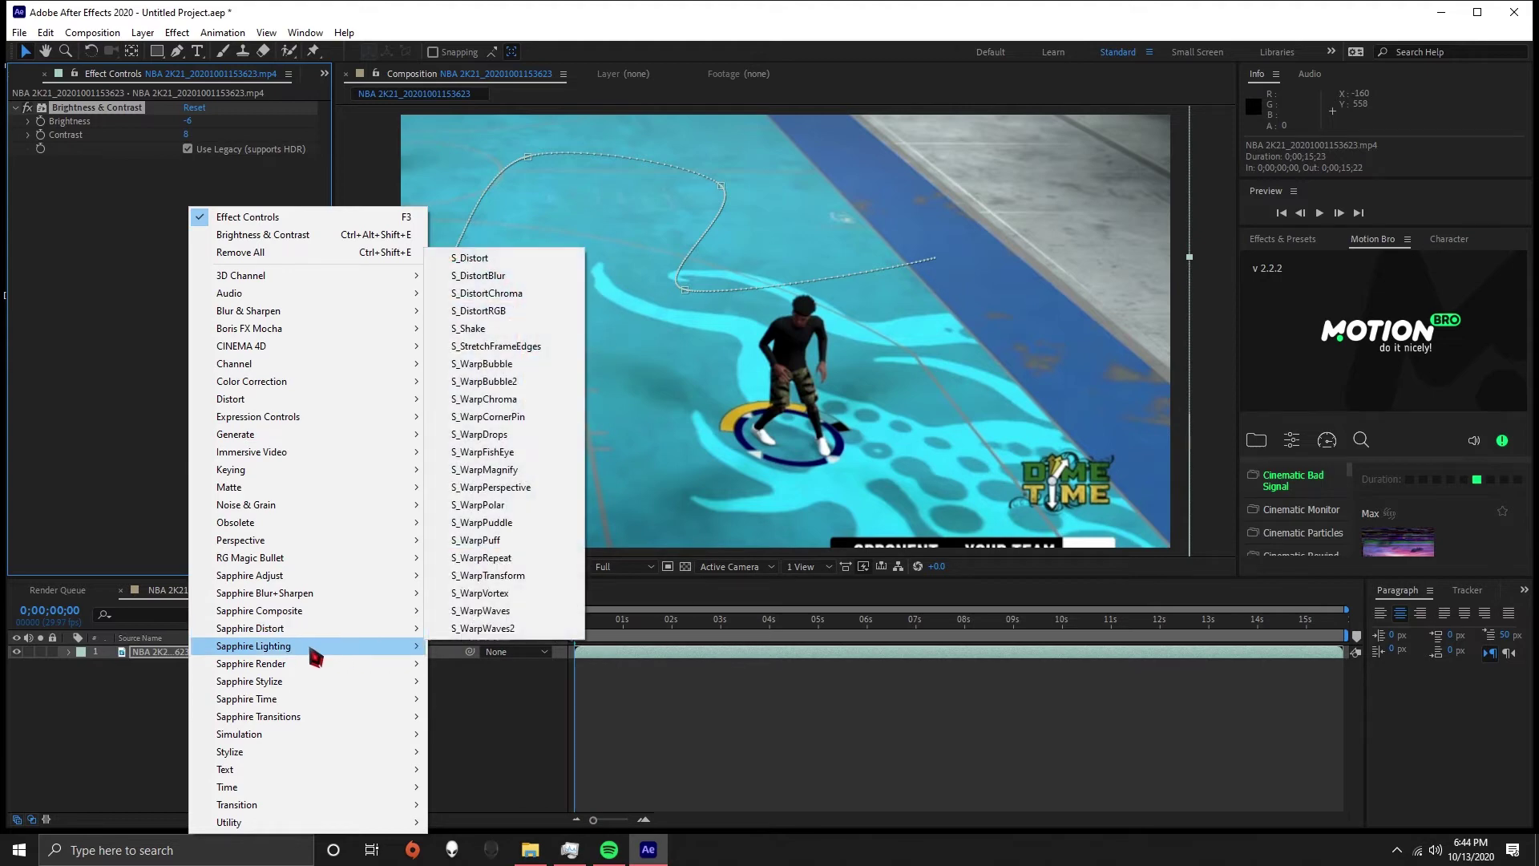
pyautogui.moveTo(313, 646)
pyautogui.click(481, 382)
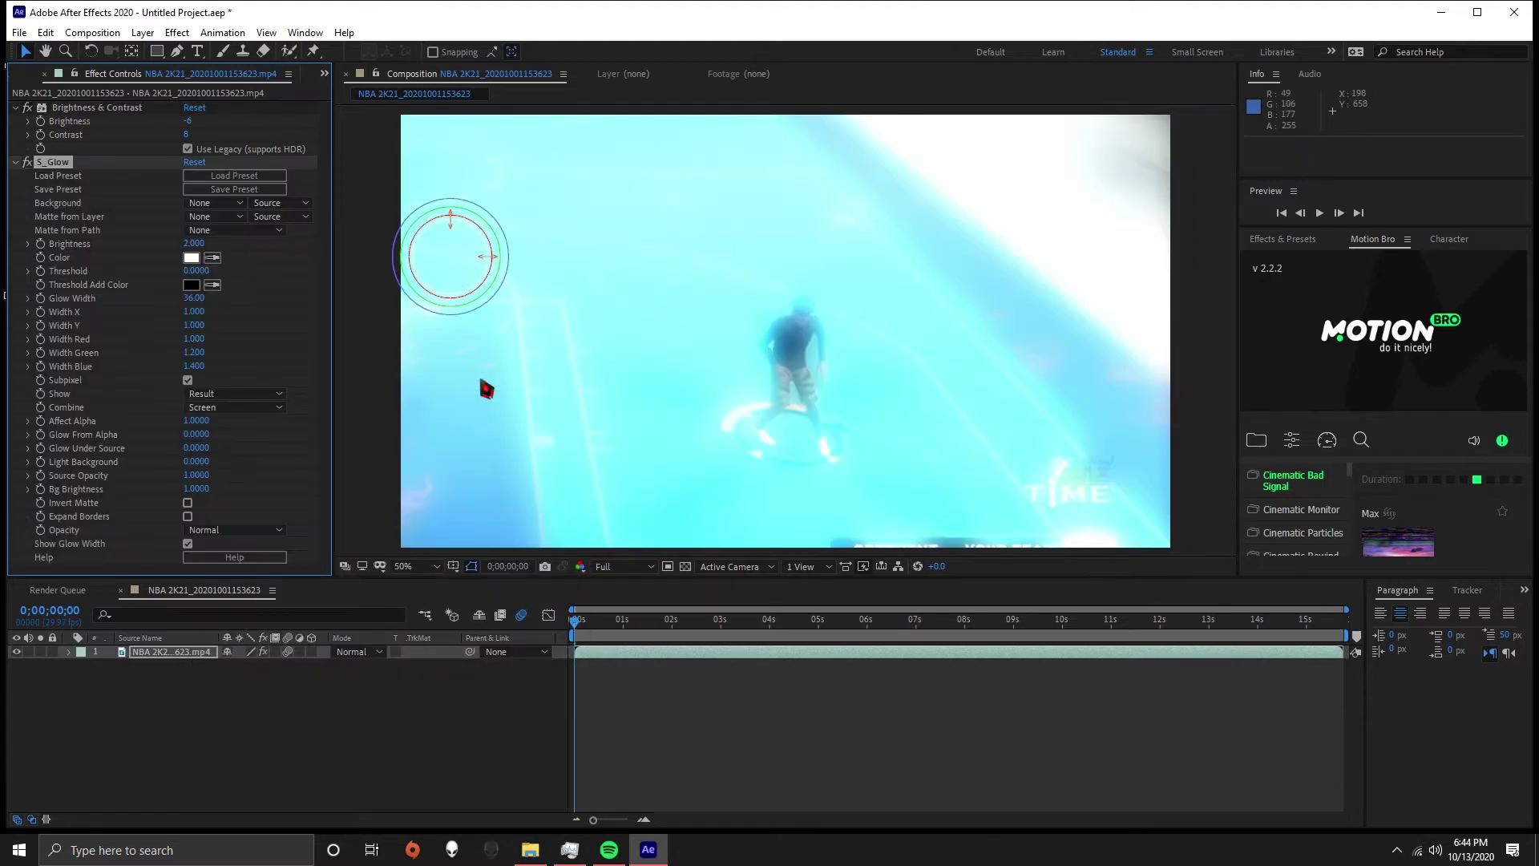
pyautogui.moveTo(194, 270); pyautogui.dragTo(257, 275)
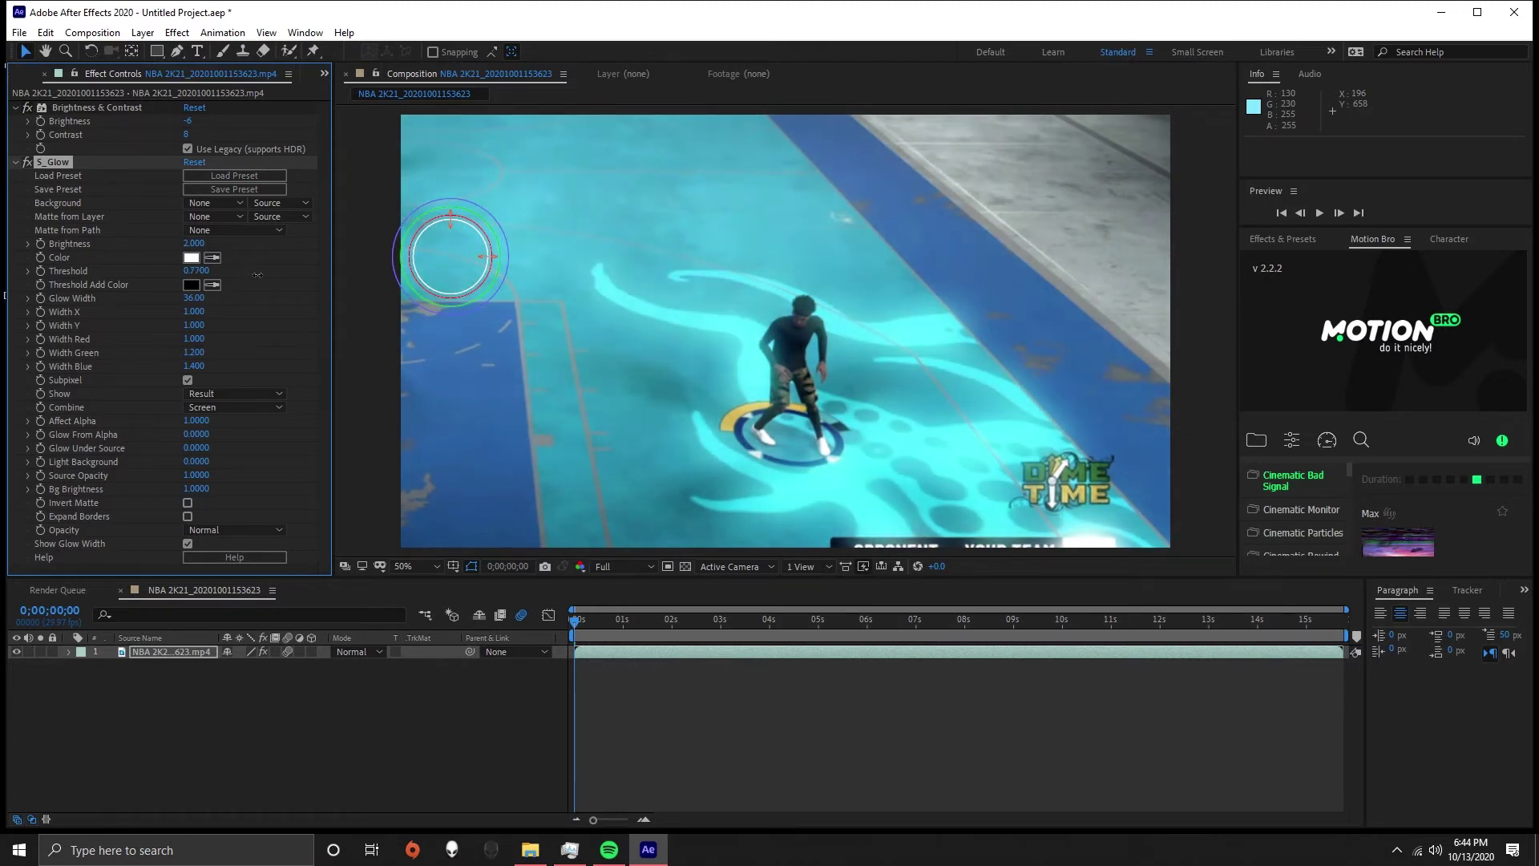
pyautogui.moveTo(194, 243)
pyautogui.mouseDown()
pyautogui.moveTo(148, 254)
pyautogui.moveTo(196, 271)
pyautogui.mouseUp()
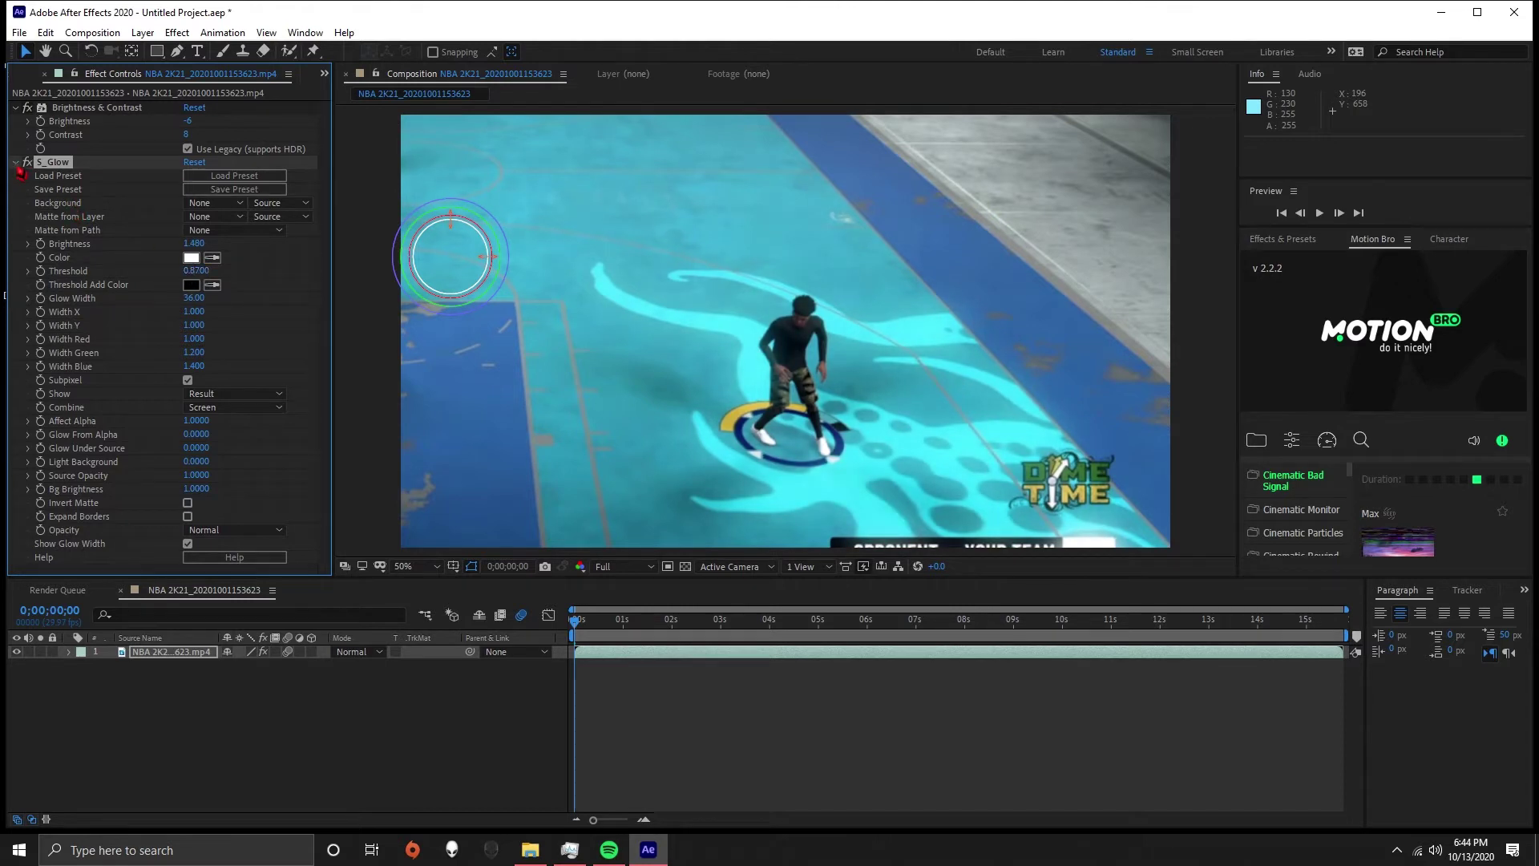
pyautogui.click(15, 162)
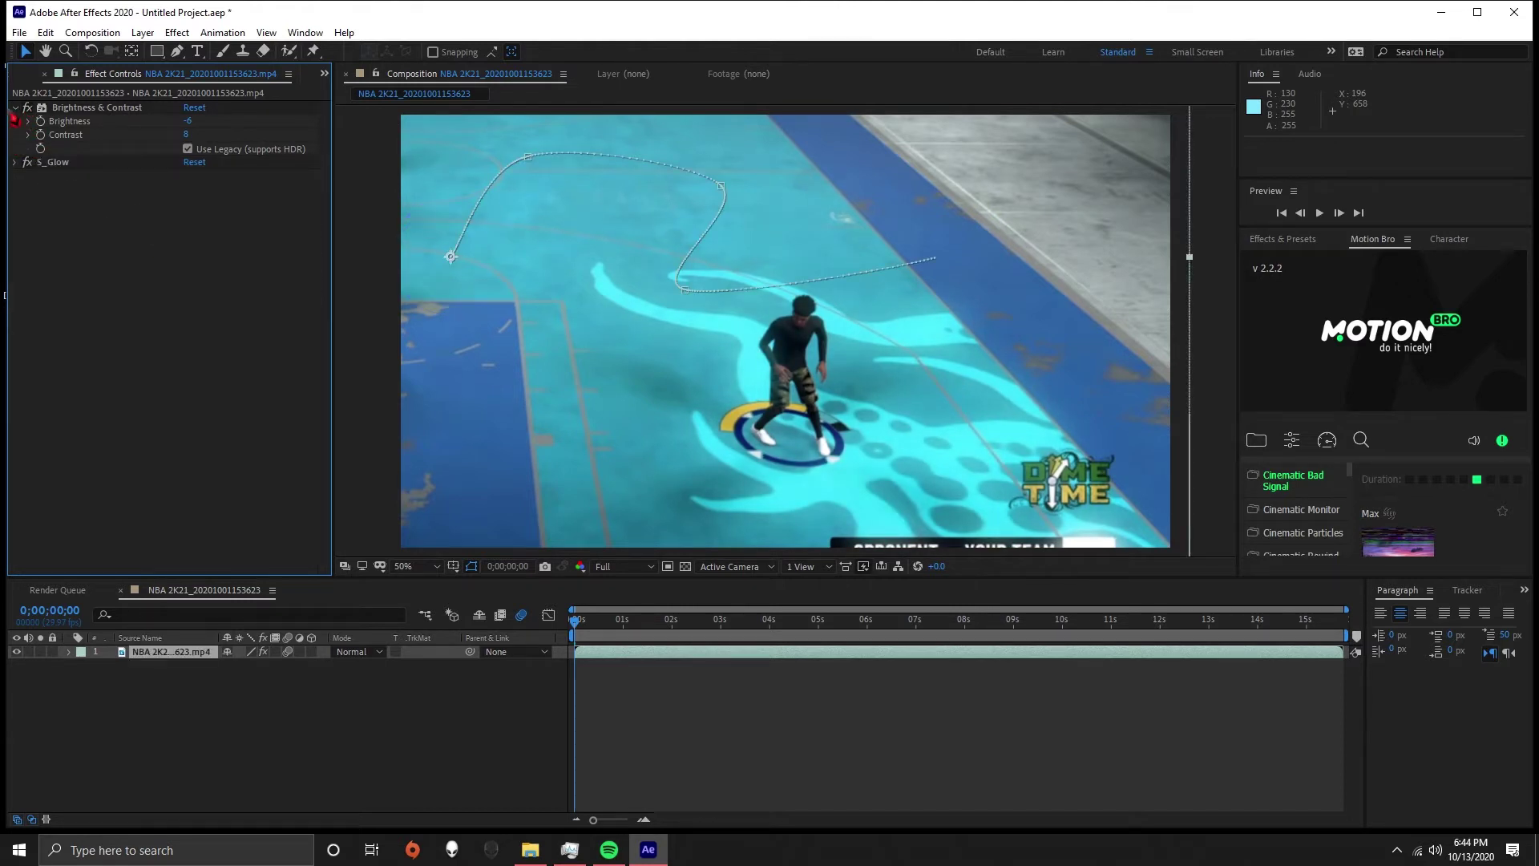
# Add the Tint color correction effect to the clip and map black to red (FF0000)
pyautogui.rightClick(125, 206)
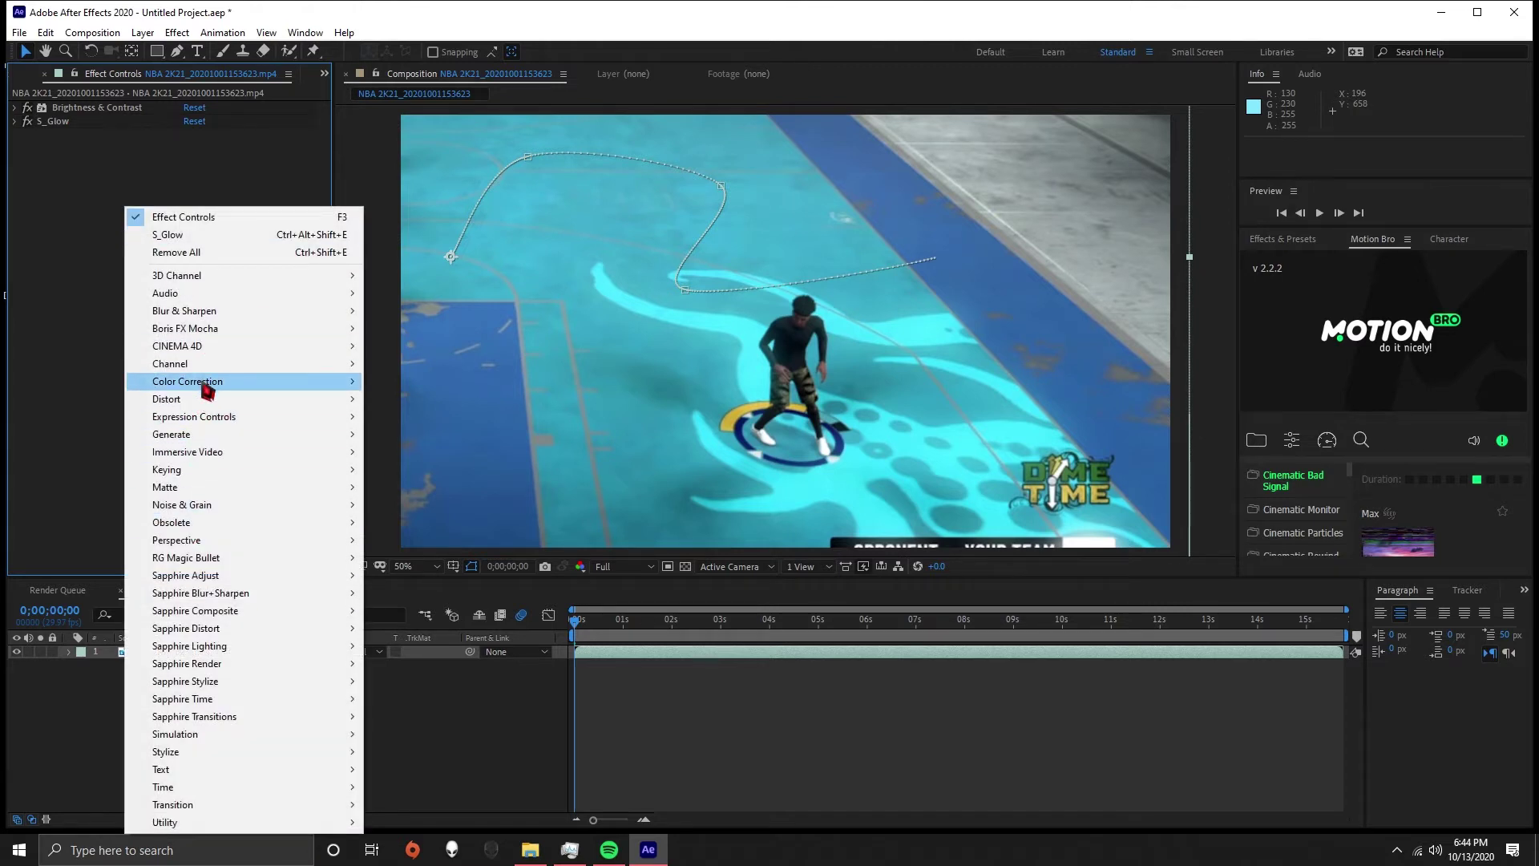
pyautogui.moveTo(315, 393)
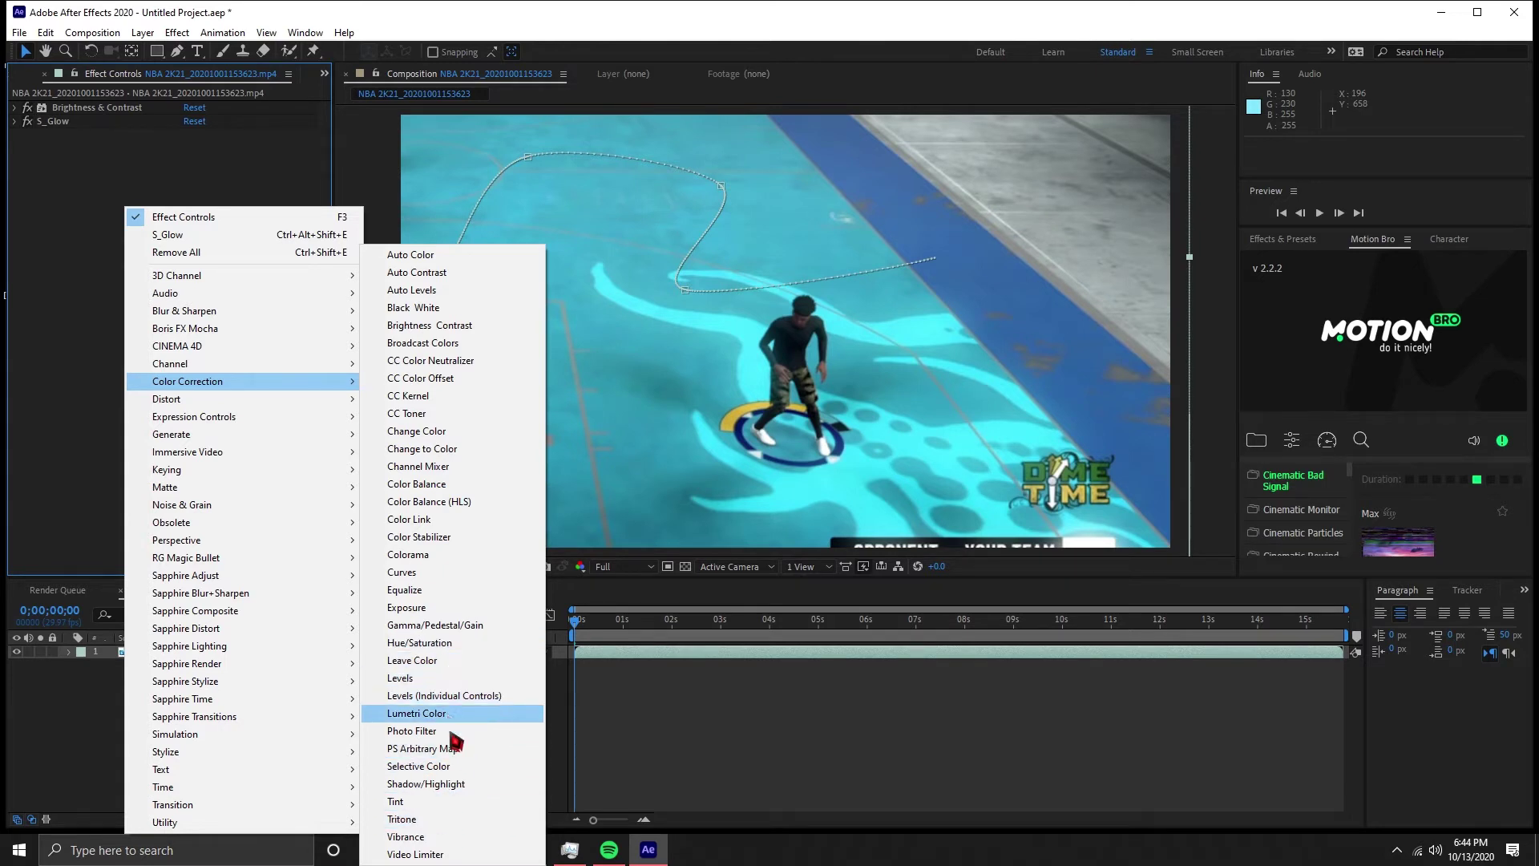
pyautogui.click(453, 801)
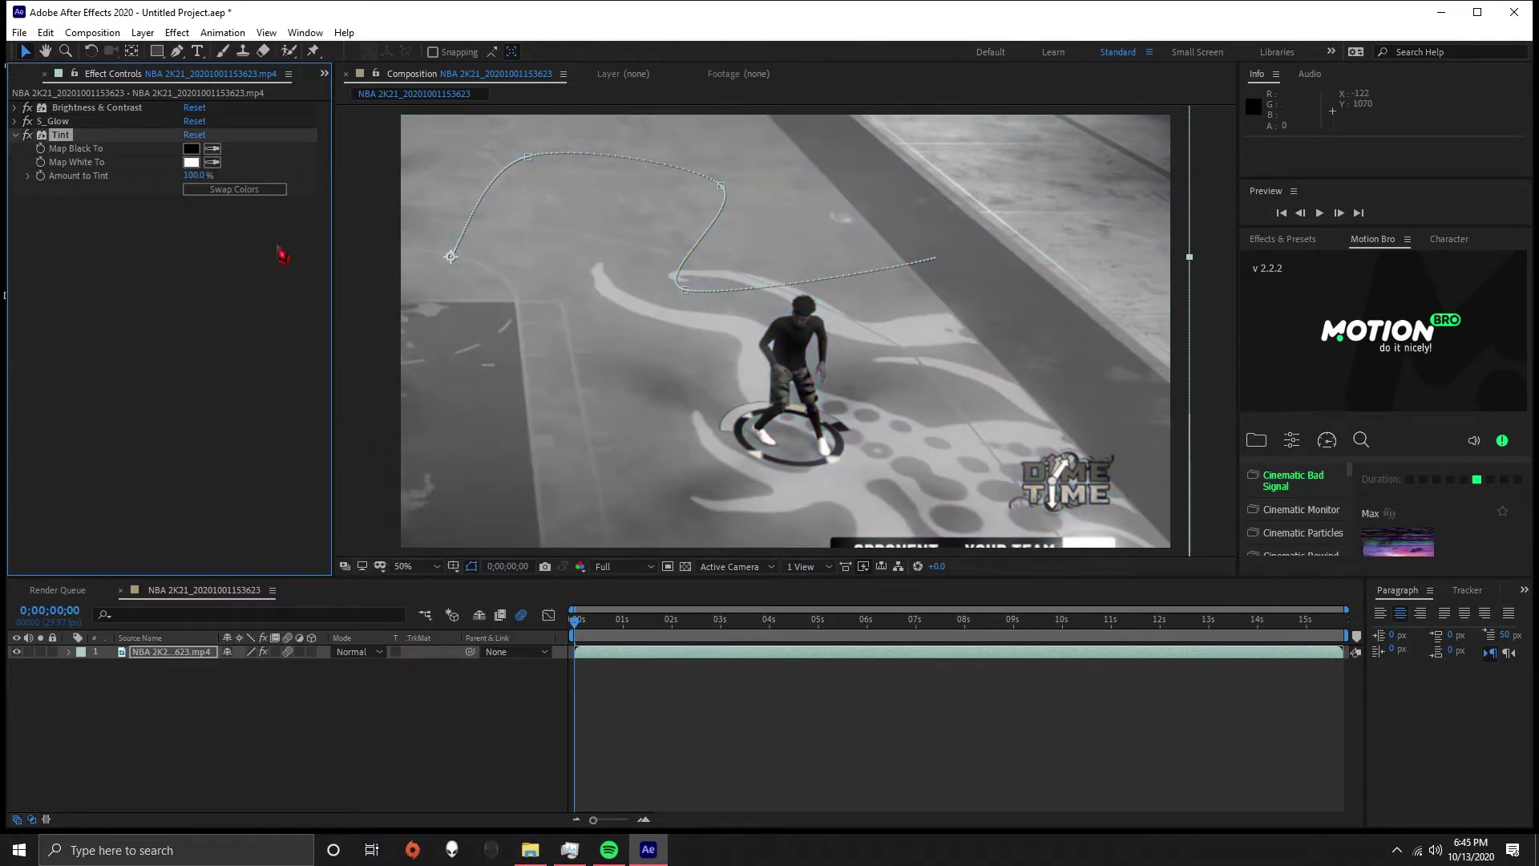
pyautogui.moveTo(189, 173); pyautogui.dragTo(676, 393)
pyautogui.click(191, 148)
pyautogui.moveTo(972, 436); pyautogui.dragTo(1082, 382)
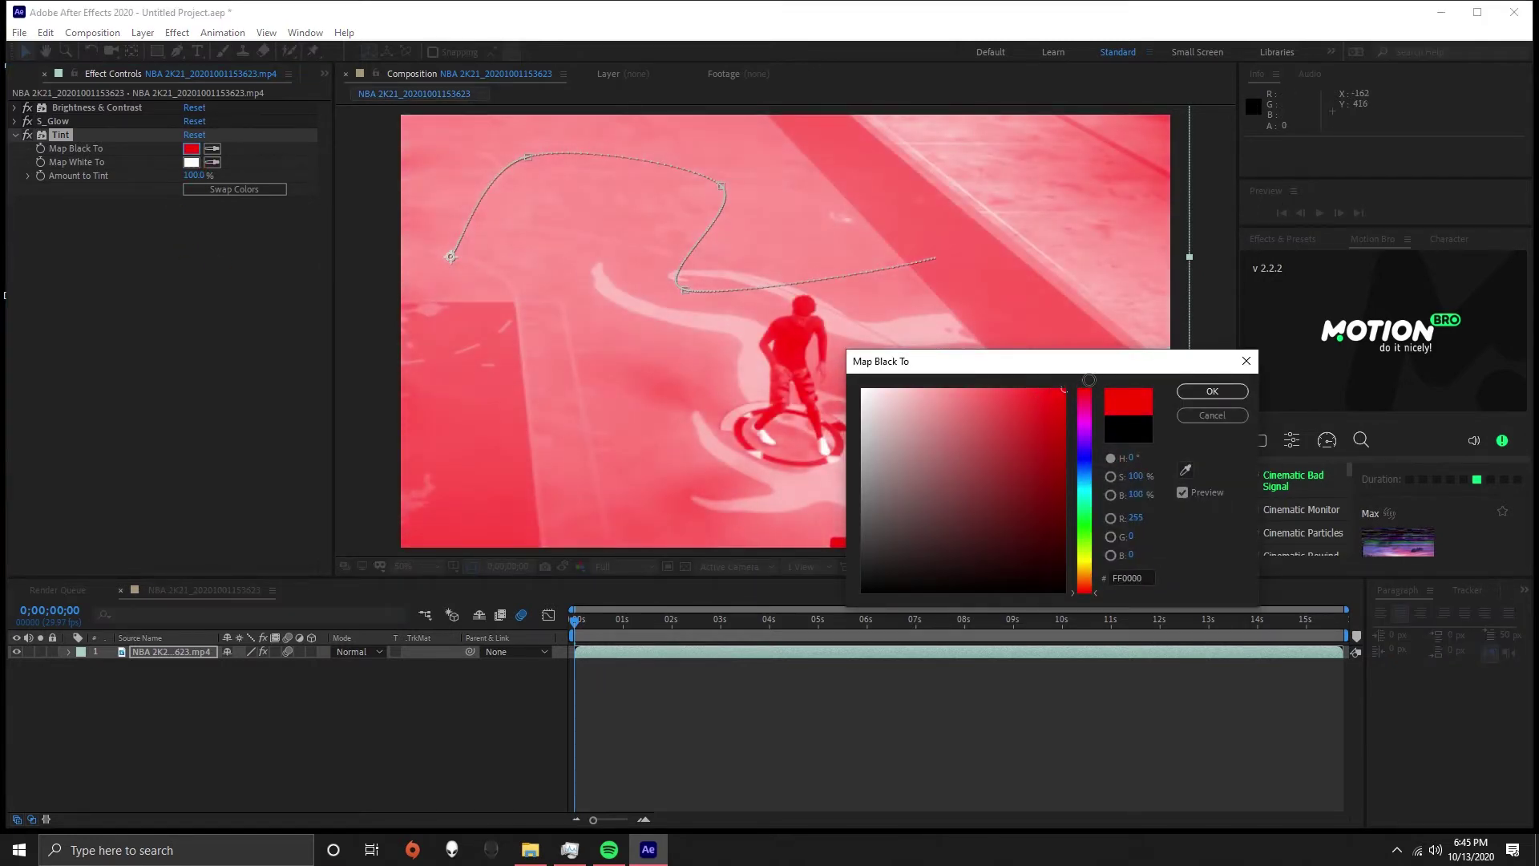
pyautogui.click(1213, 391)
# Set the amount to tint to 38% and map white to a dark blue
pyautogui.moveTo(193, 175); pyautogui.dragTo(155, 189)
pyautogui.click(191, 162)
pyautogui.click(1040, 579)
pyautogui.moveTo(1040, 579); pyautogui.dragTo(1064, 498)
pyautogui.click(1089, 461)
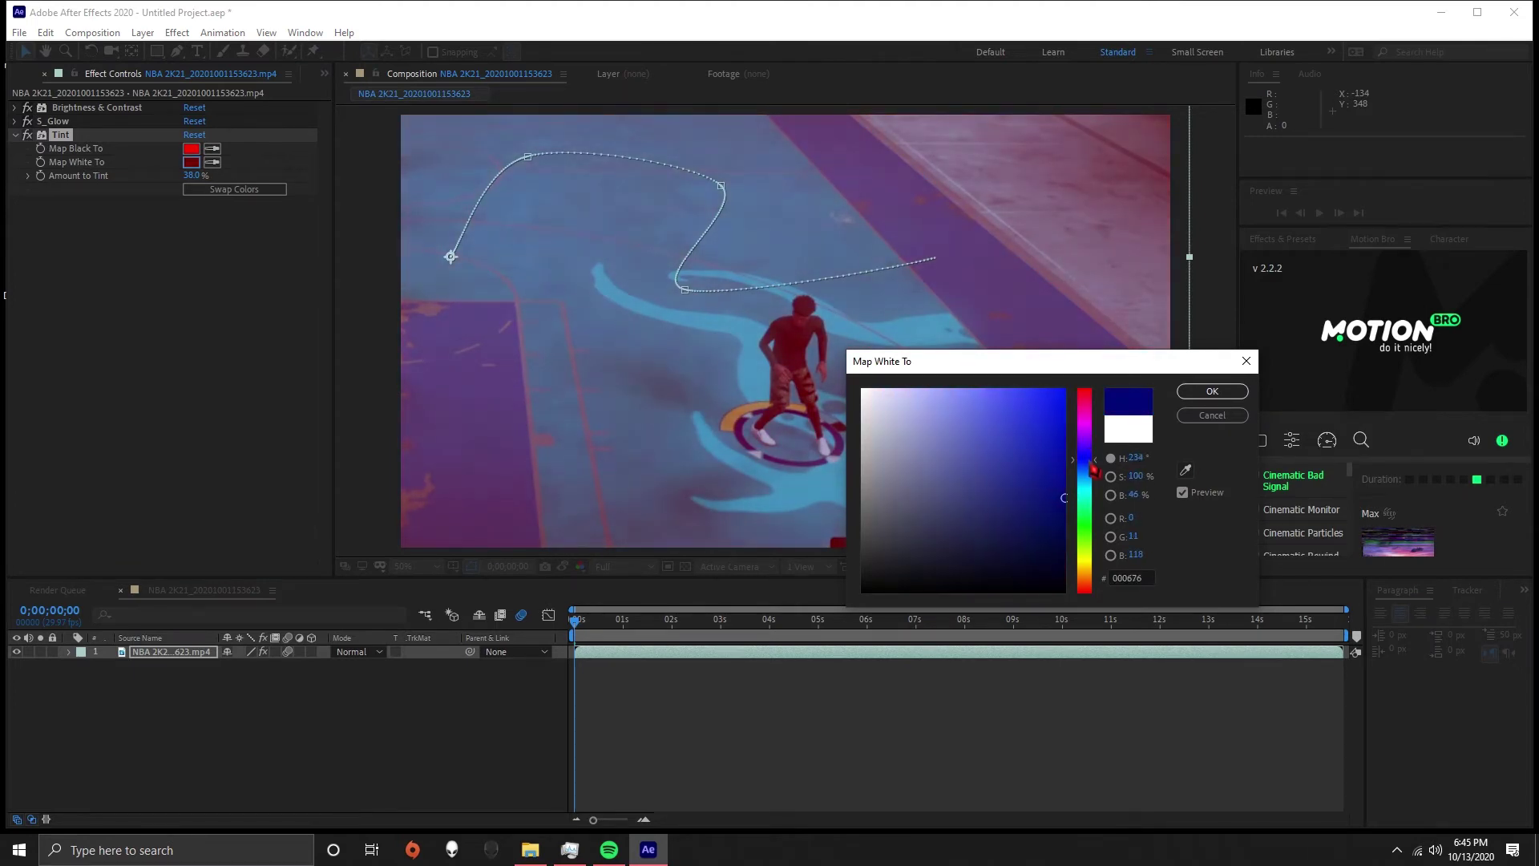
pyautogui.click(1206, 392)
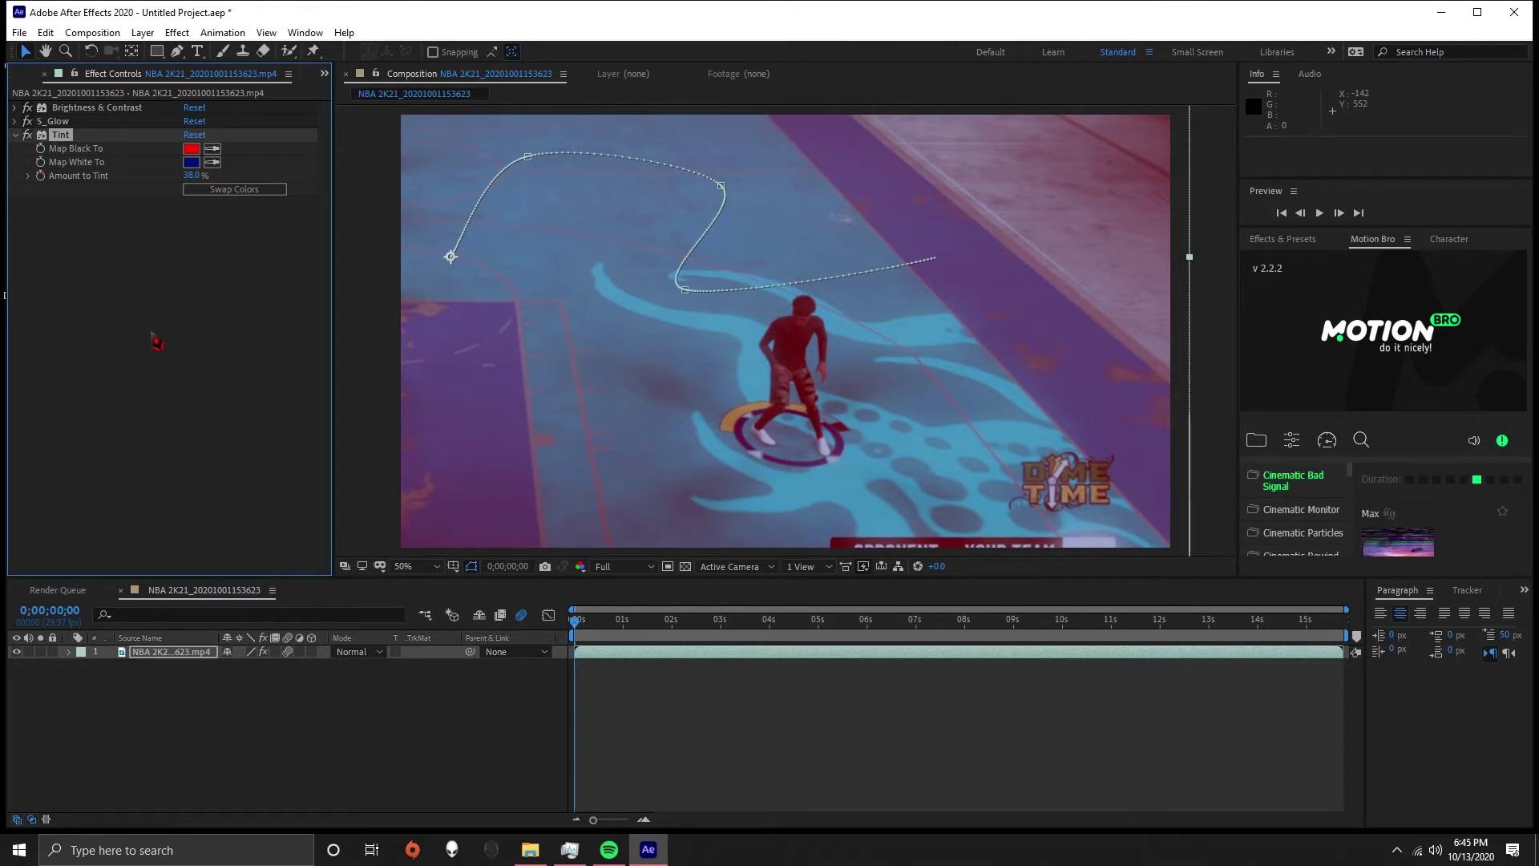
# Delete the Tint, S_Glow and Brightness & Contrast effects from the clip
pyautogui.rightClick(157, 311)
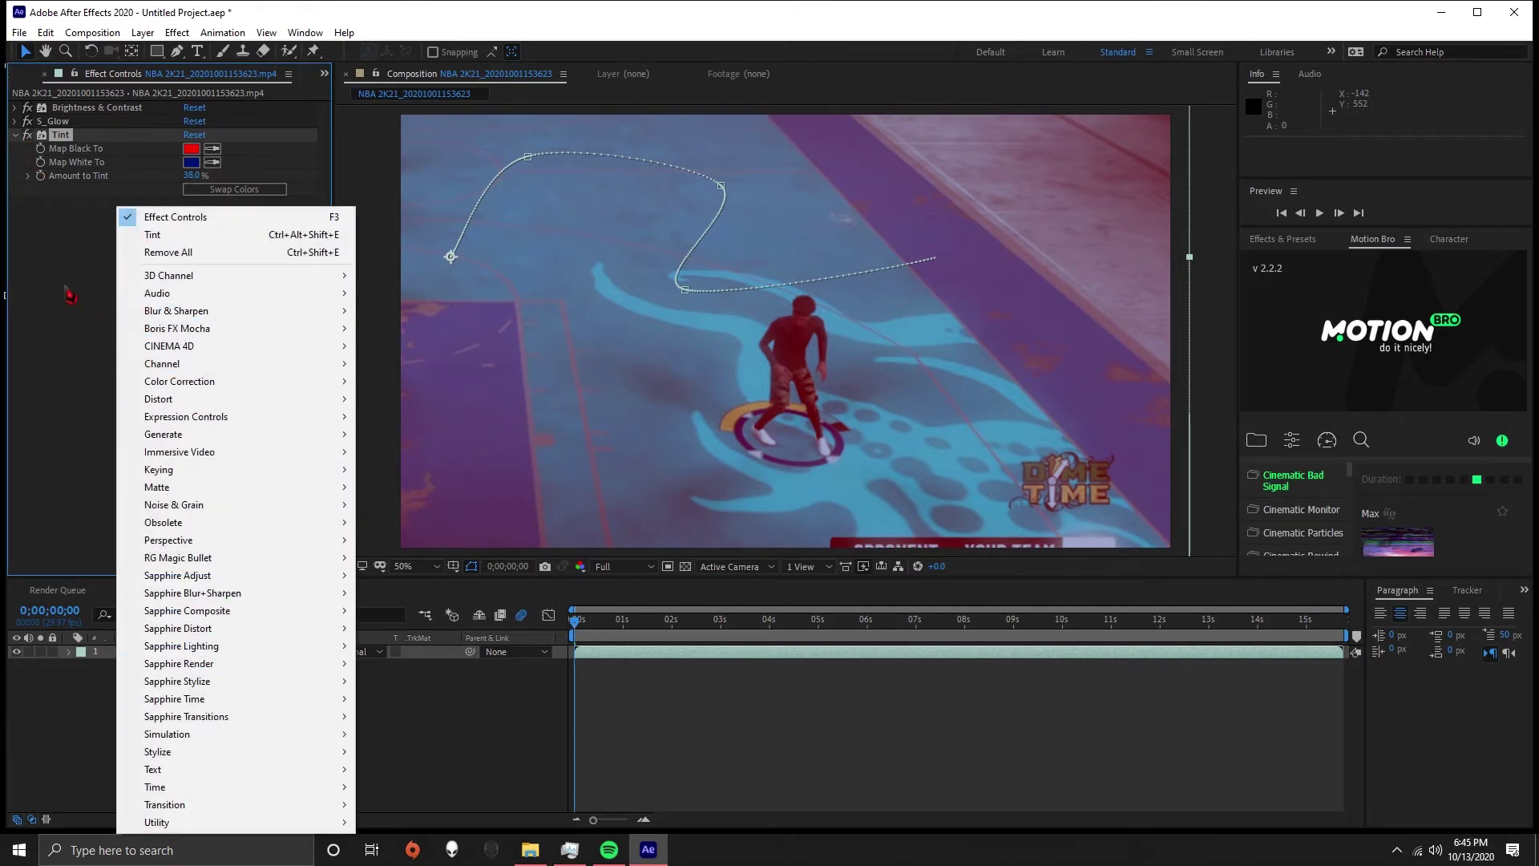
pyautogui.click(67, 294)
pyautogui.click(60, 134)
pyautogui.press('Return')
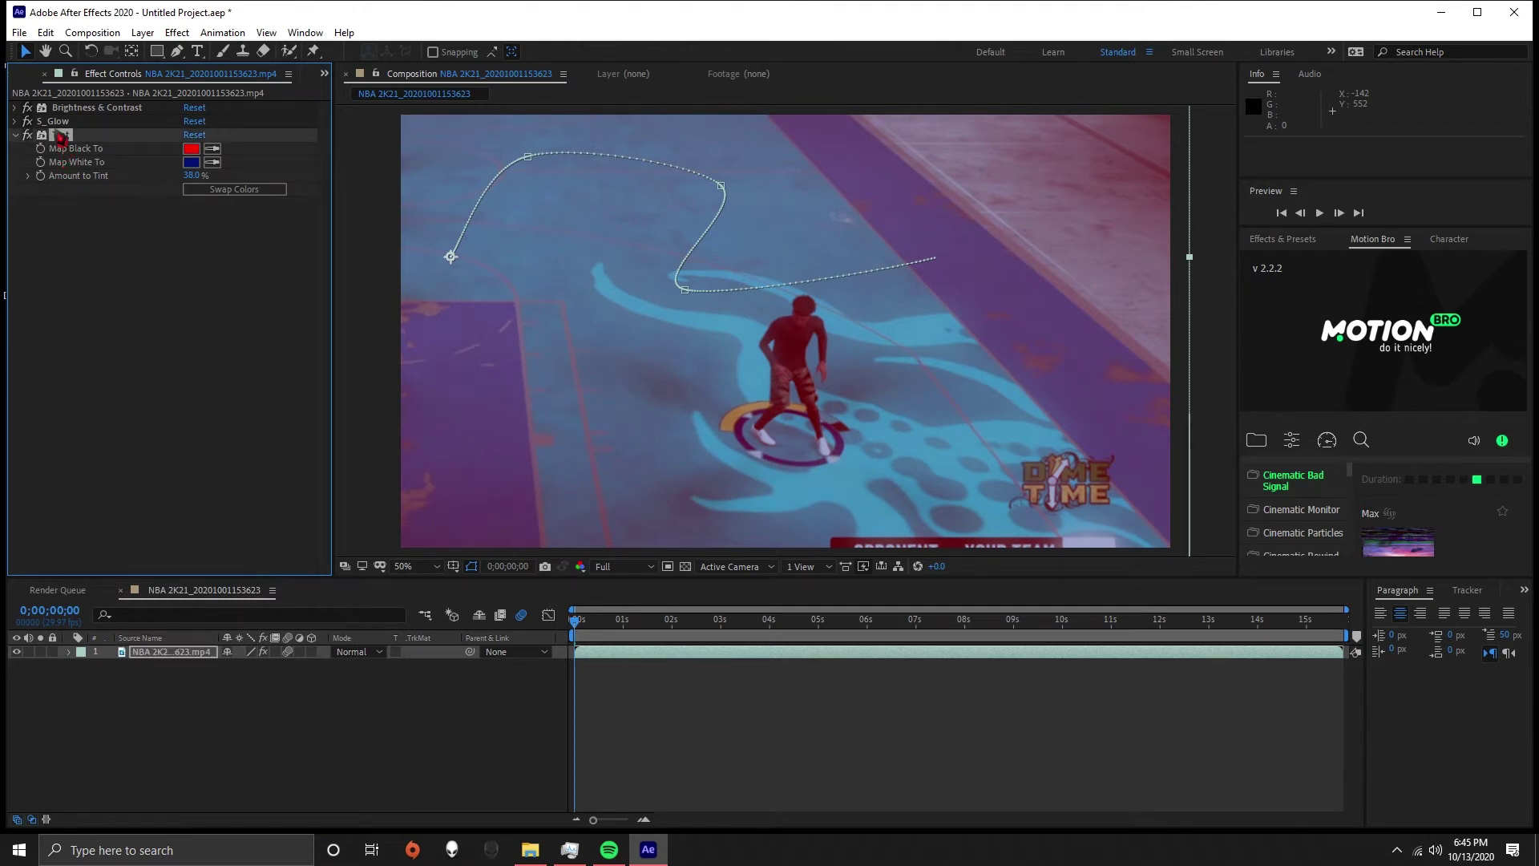
pyautogui.press('Delete')
pyautogui.click(69, 121)
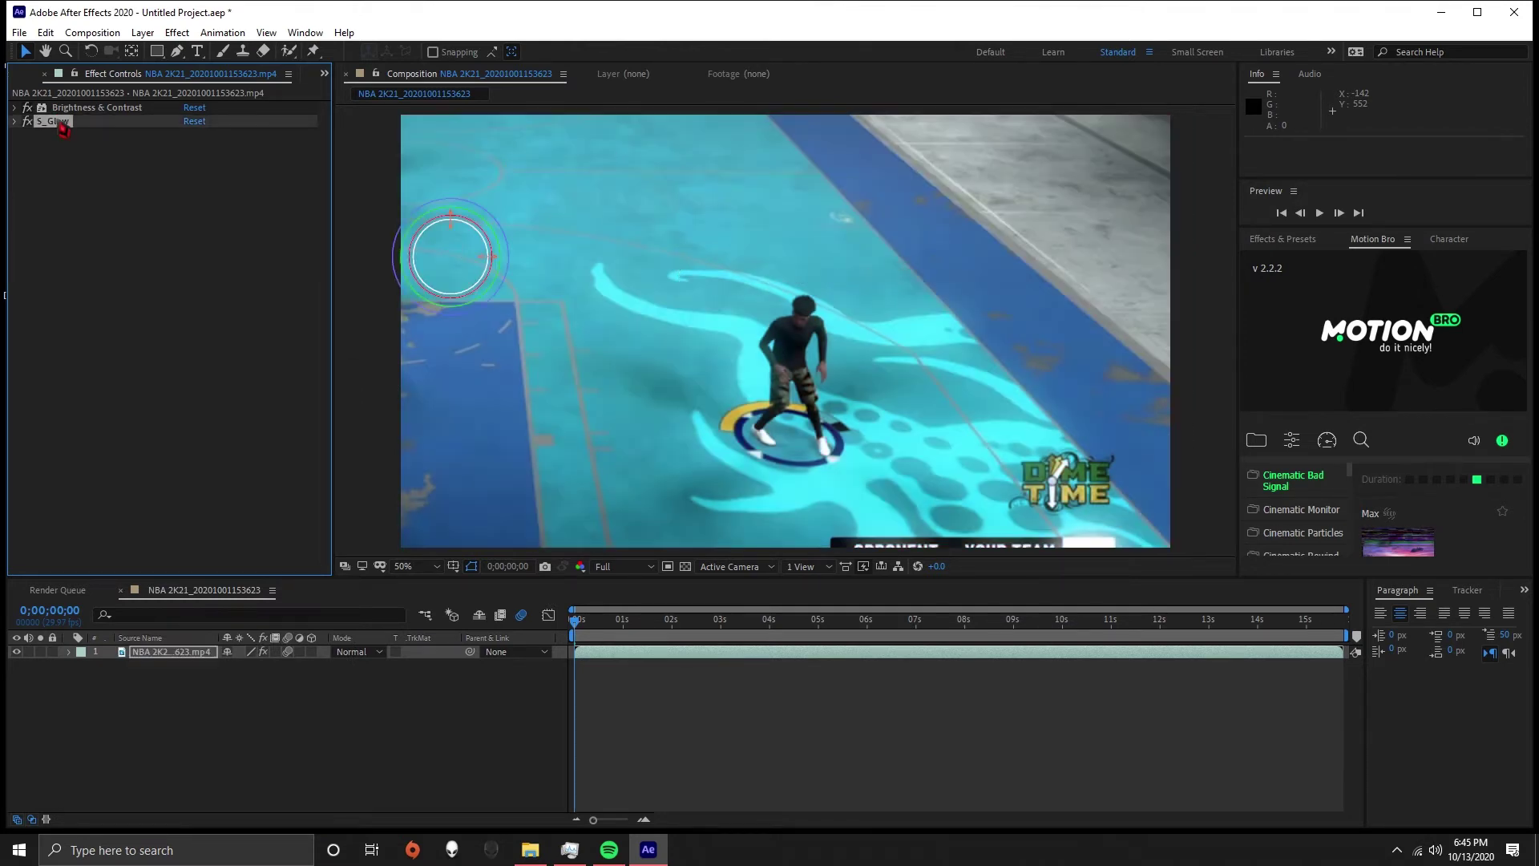
pyautogui.press('Delete')
pyautogui.press('Delete')
# Apply the RG Magic Bullet Looks effect to the clip layer
pyautogui.rightClick(103, 192)
pyautogui.moveTo(300, 506)
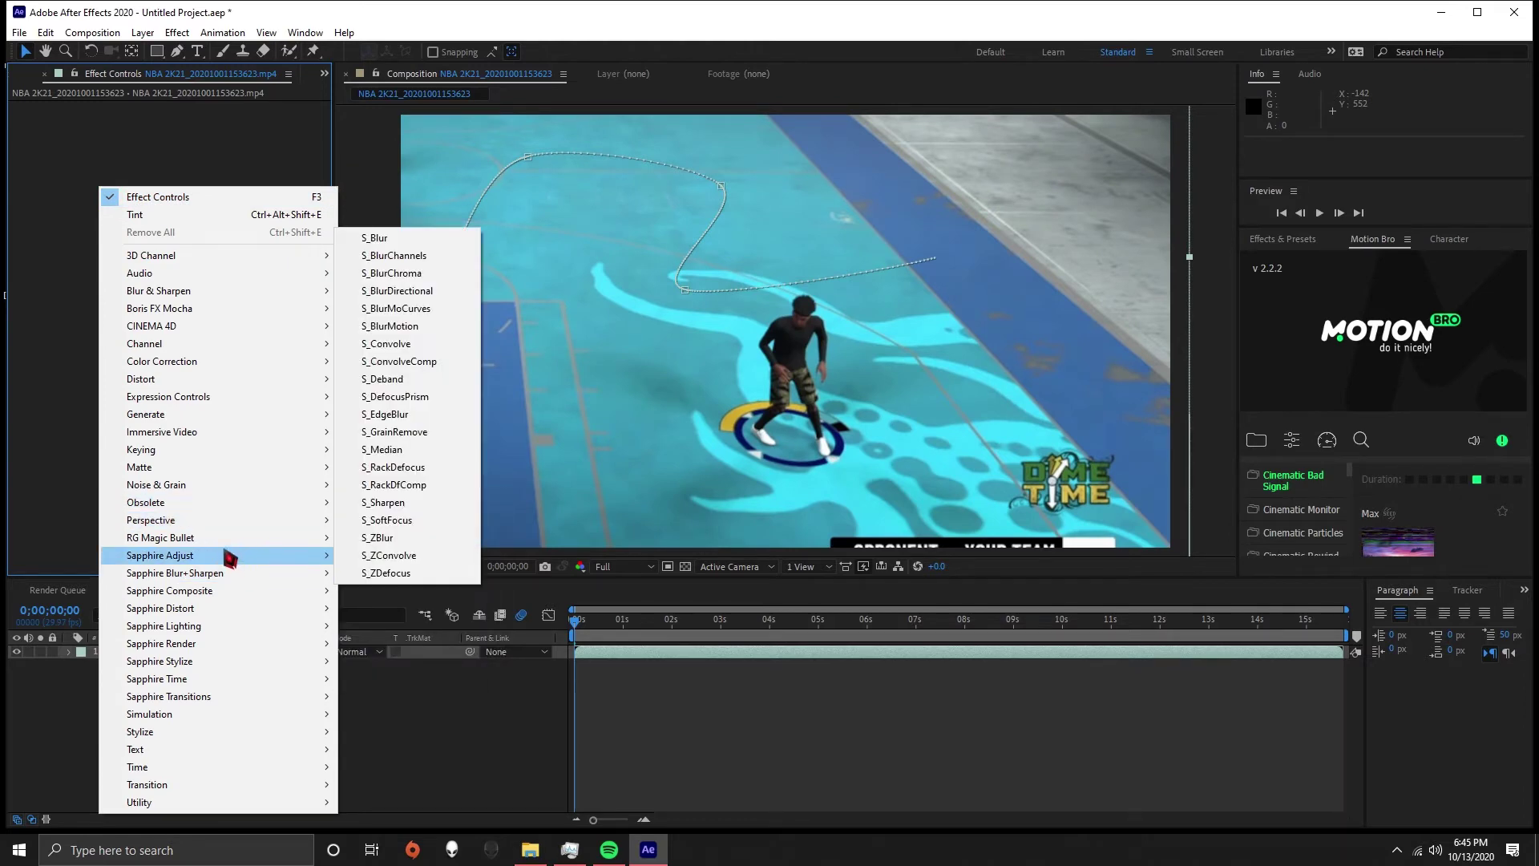
pyautogui.moveTo(223, 543)
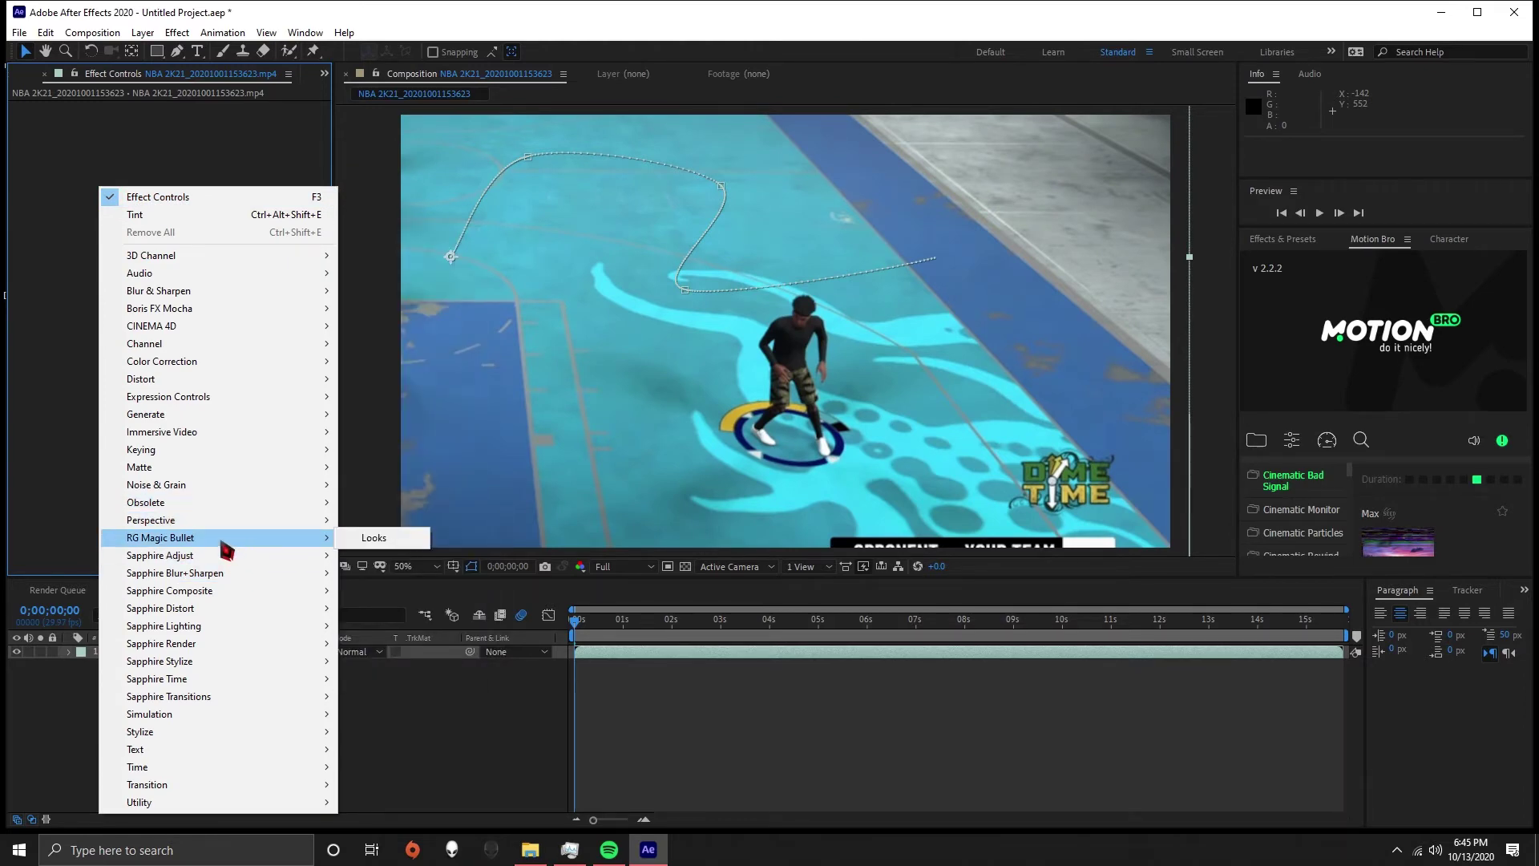
pyautogui.rightClick(301, 561)
pyautogui.moveTo(377, 553)
pyautogui.click(576, 559)
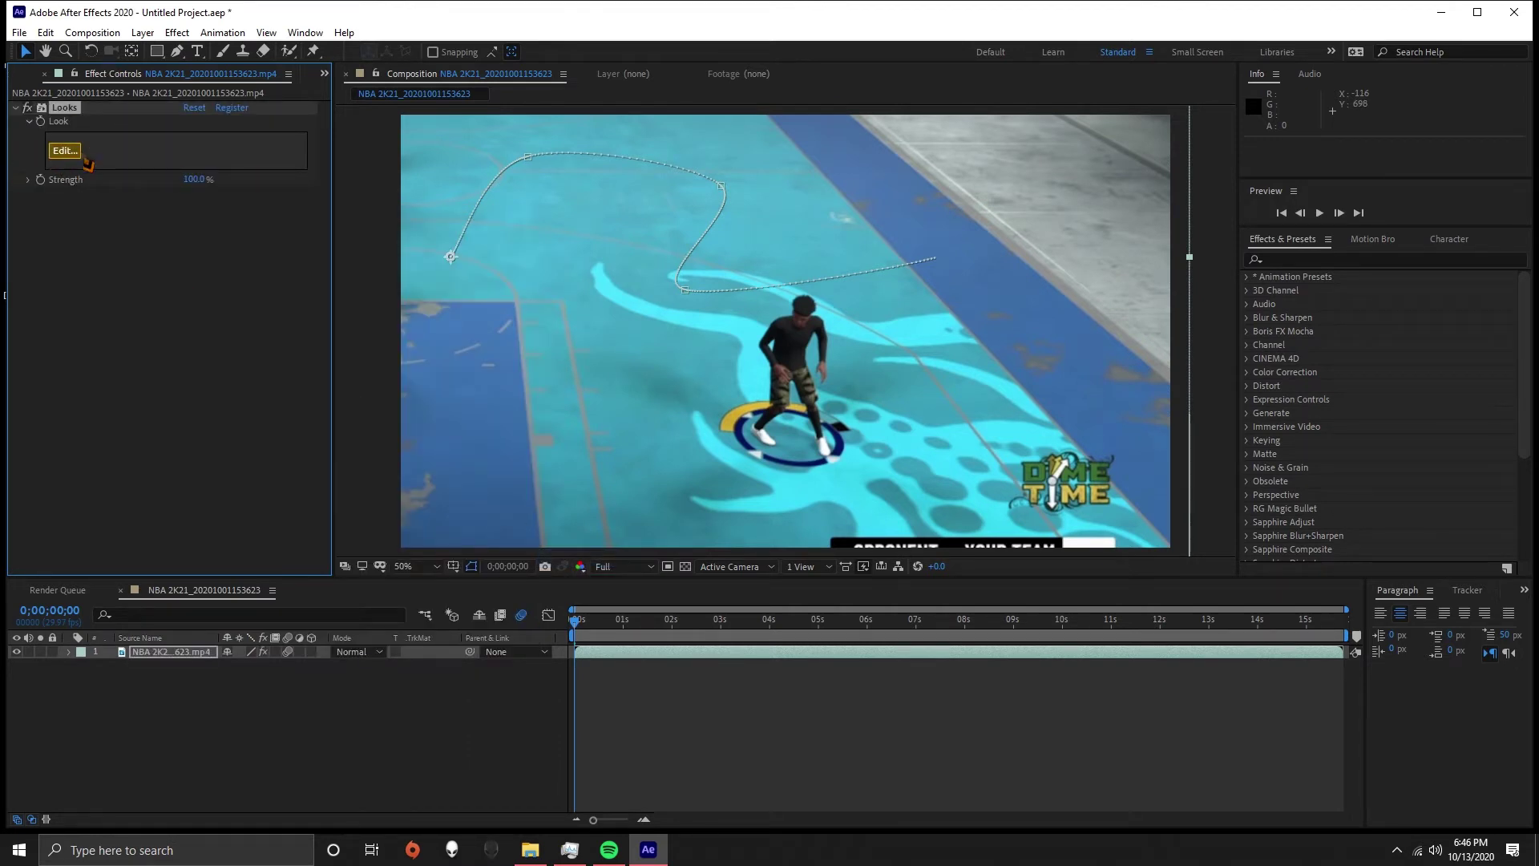
# Open the Looks editor and preview Filters looks such as Day Trip, Tanzania, Sierra, Too Many SEATACs and Rocket Science on the clip
pyautogui.click(64, 150)
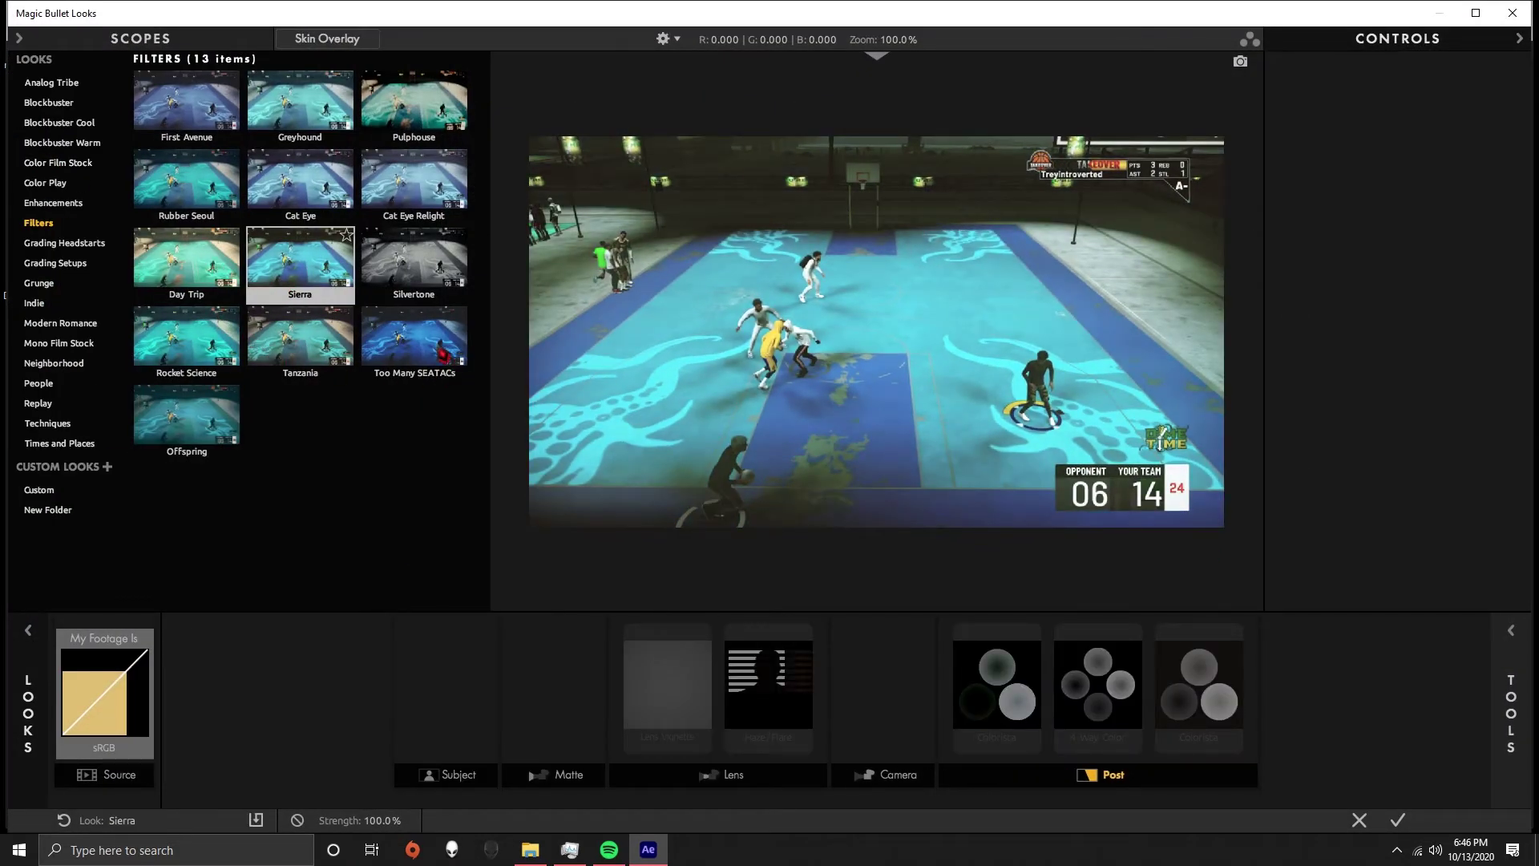
pyautogui.click(444, 351)
pyautogui.click(178, 253)
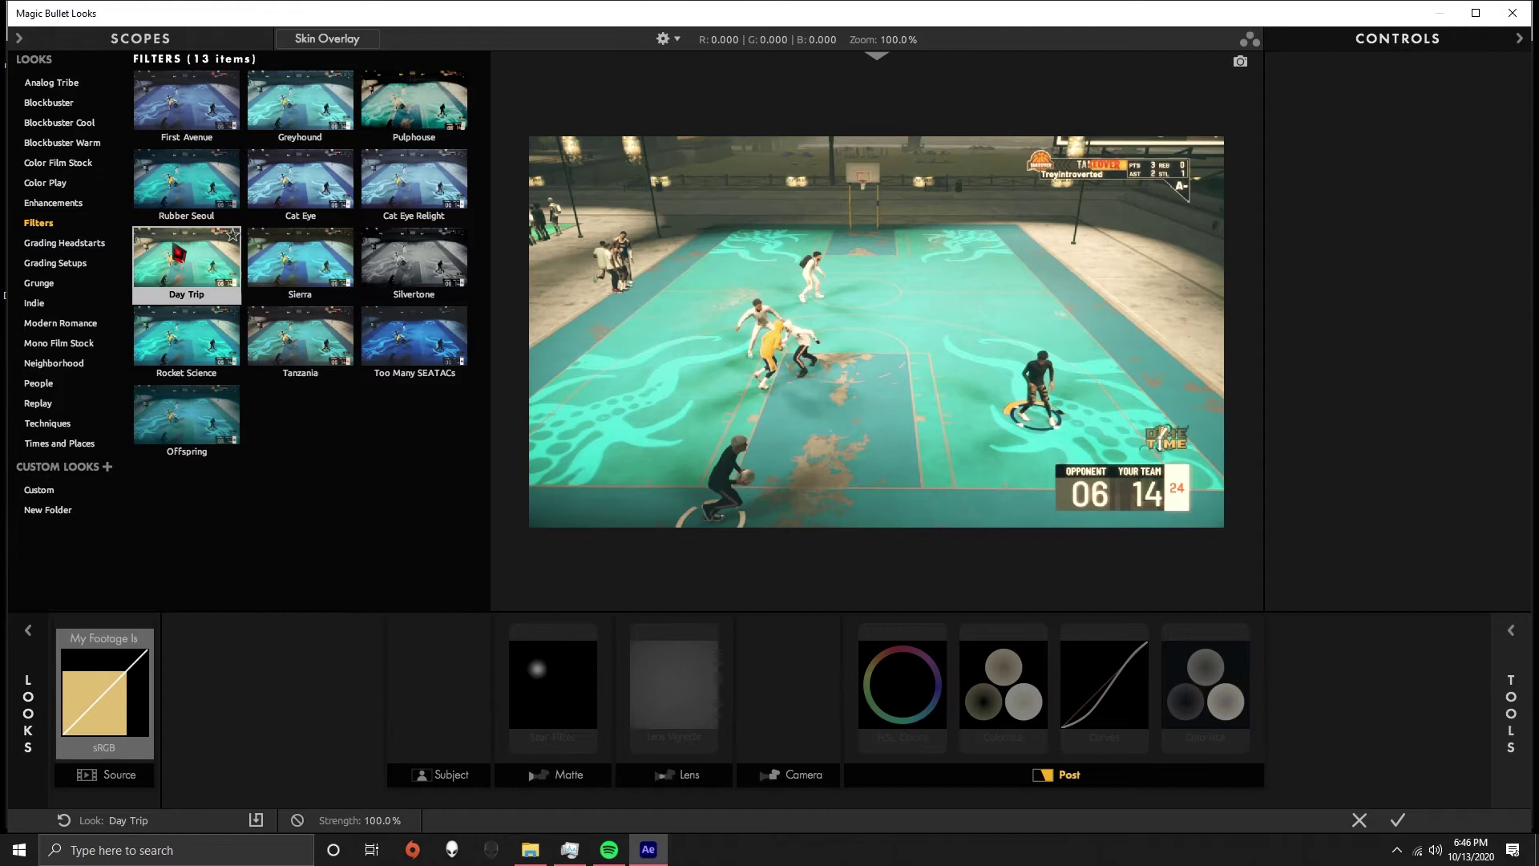
pyautogui.click(304, 350)
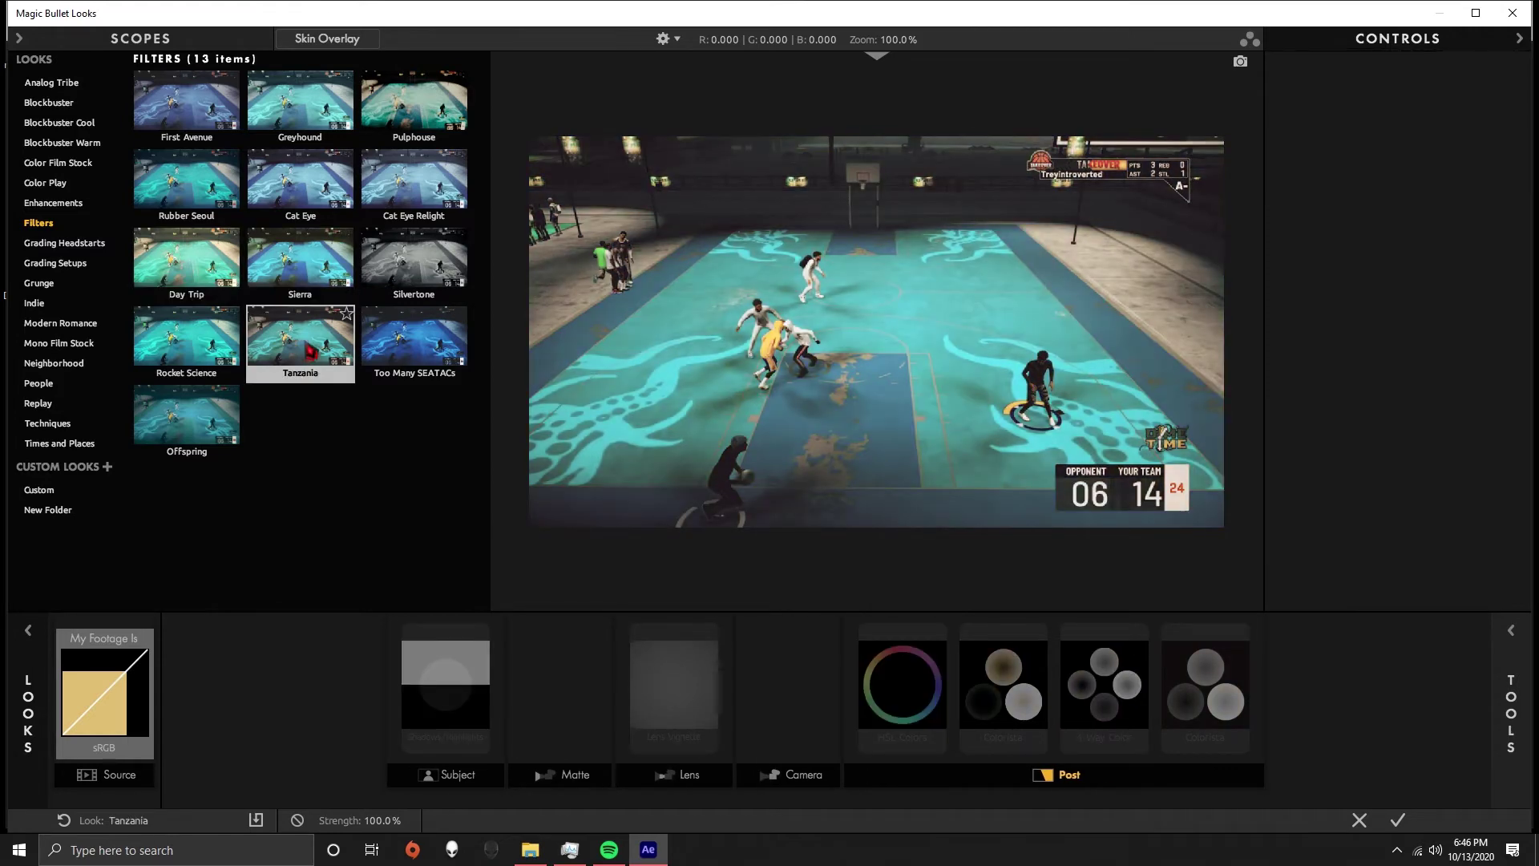
pyautogui.click(375, 353)
pyautogui.click(416, 265)
pyautogui.click(325, 246)
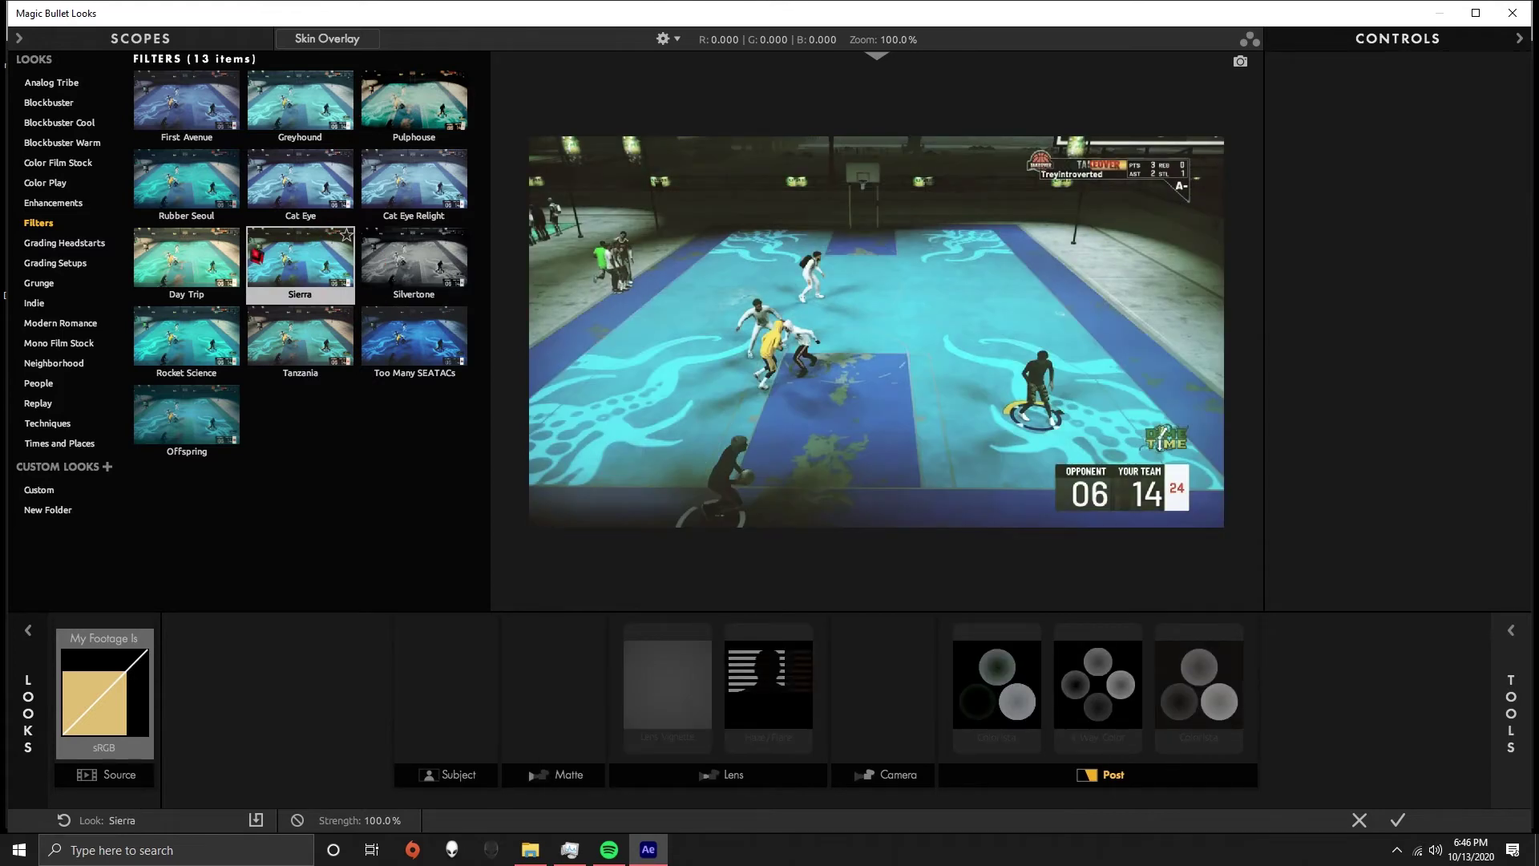
pyautogui.click(282, 561)
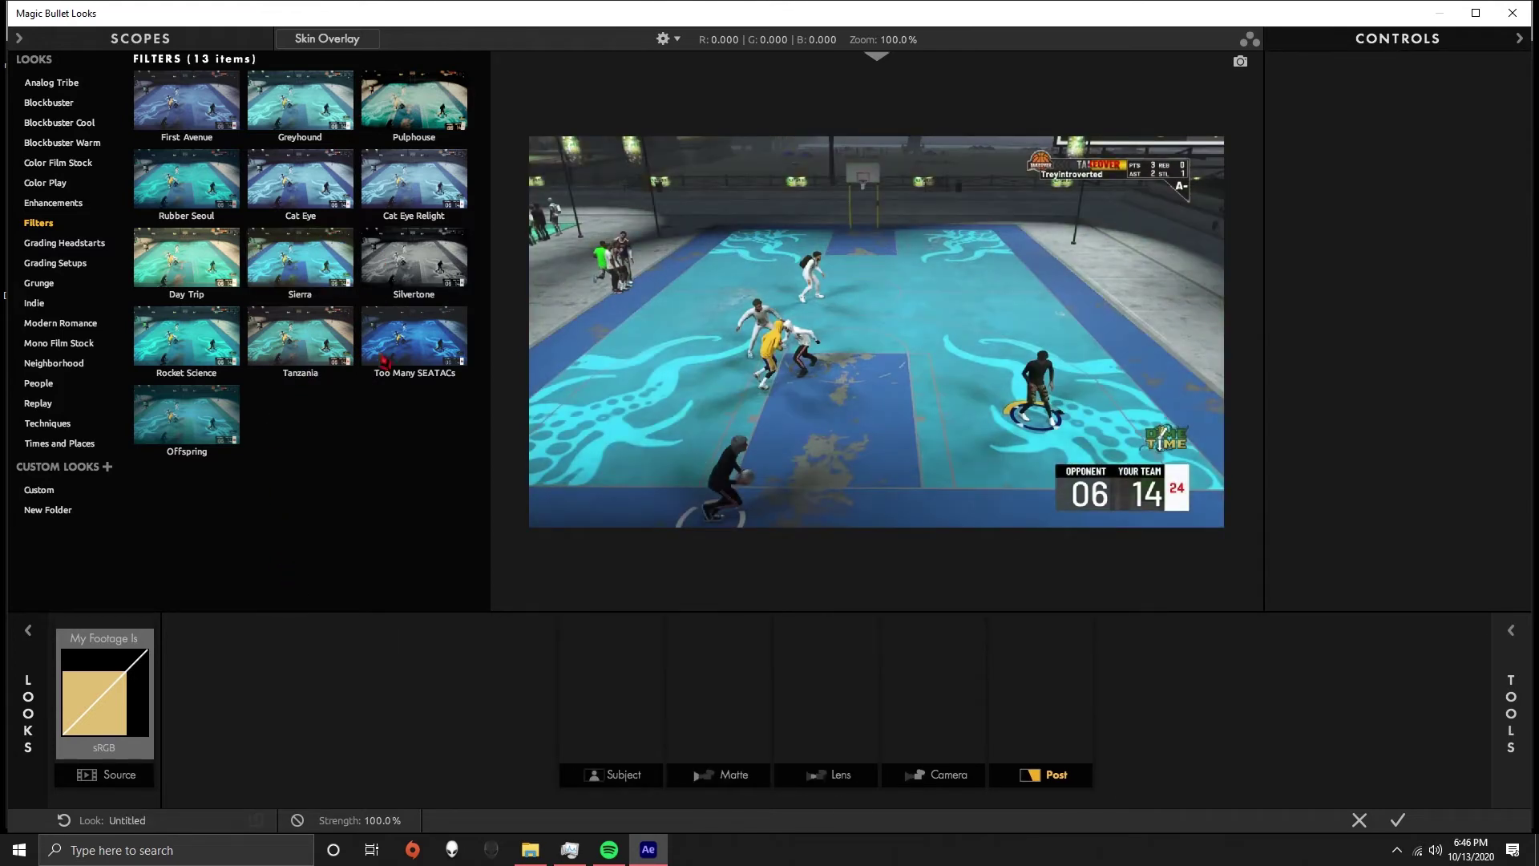
pyautogui.click(413, 354)
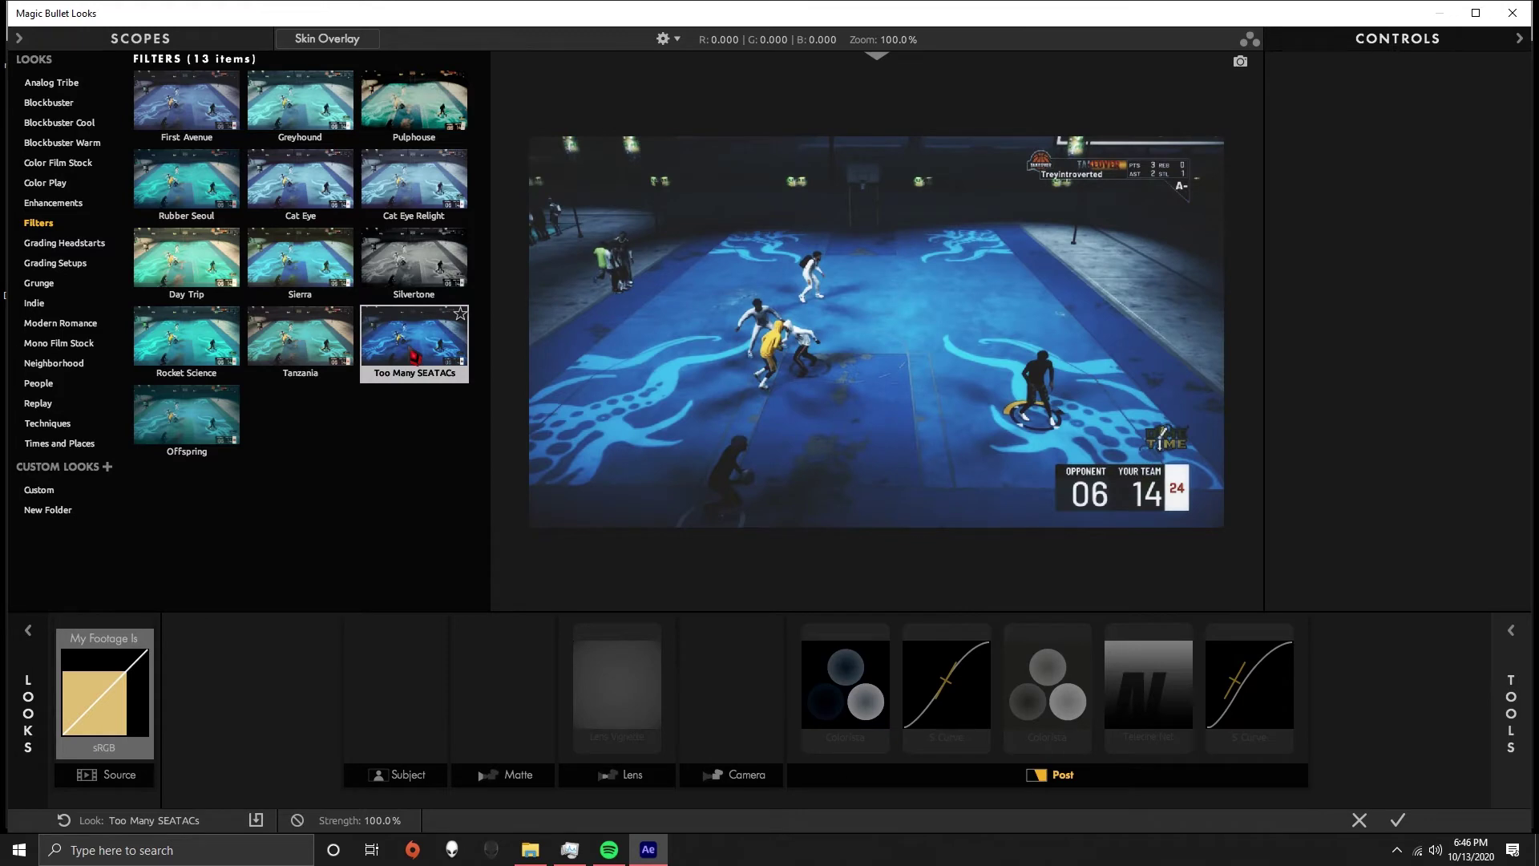
pyautogui.click(319, 361)
pyautogui.click(222, 367)
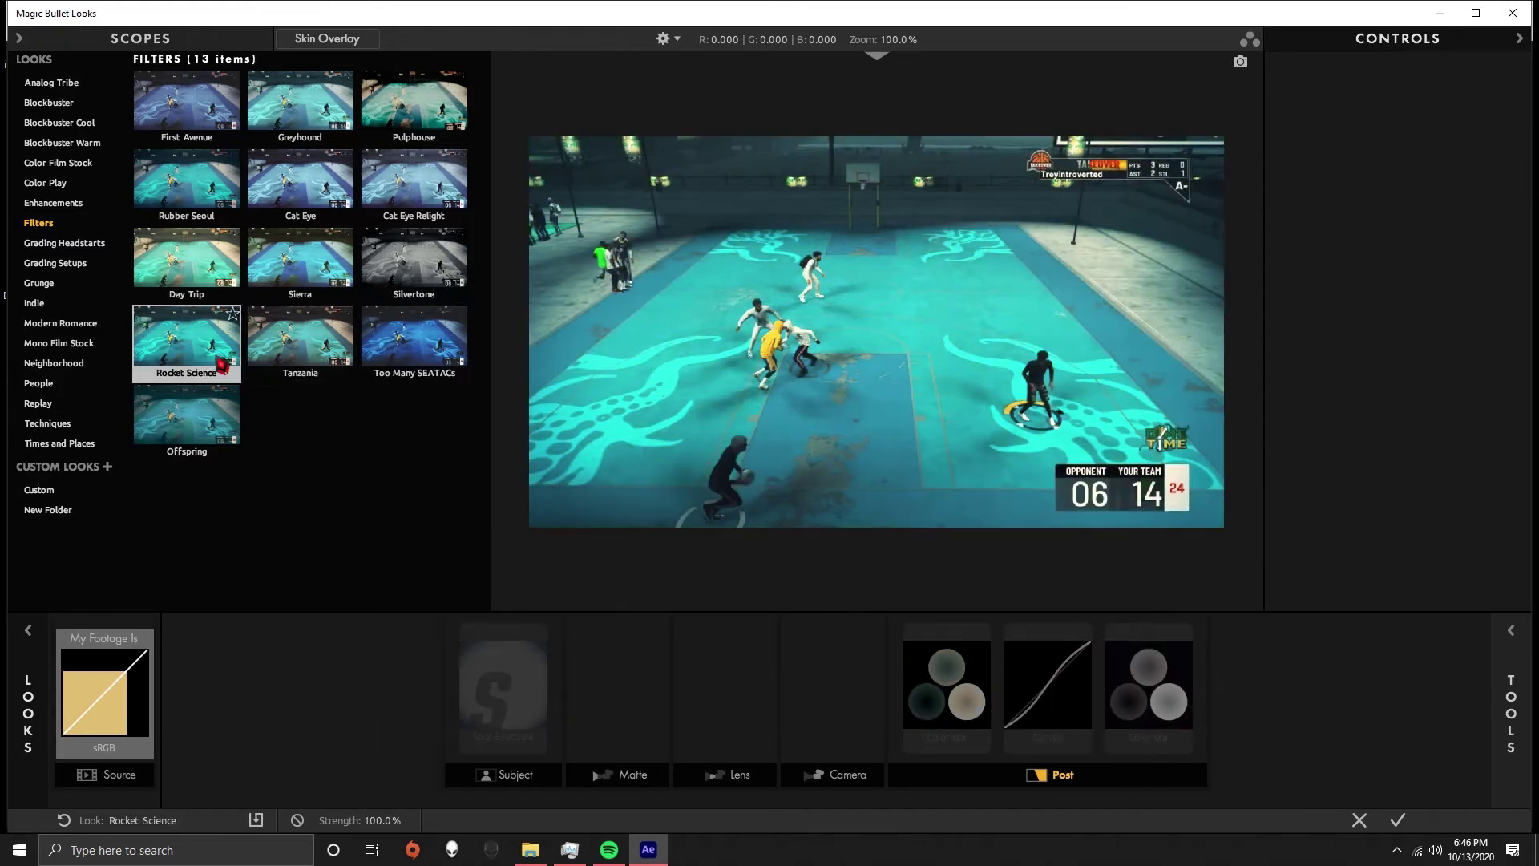
# Apply the Tanzania filter look to the clip with a slightly adjusted RGB curve in its first Colorista tool
pyautogui.click(310, 375)
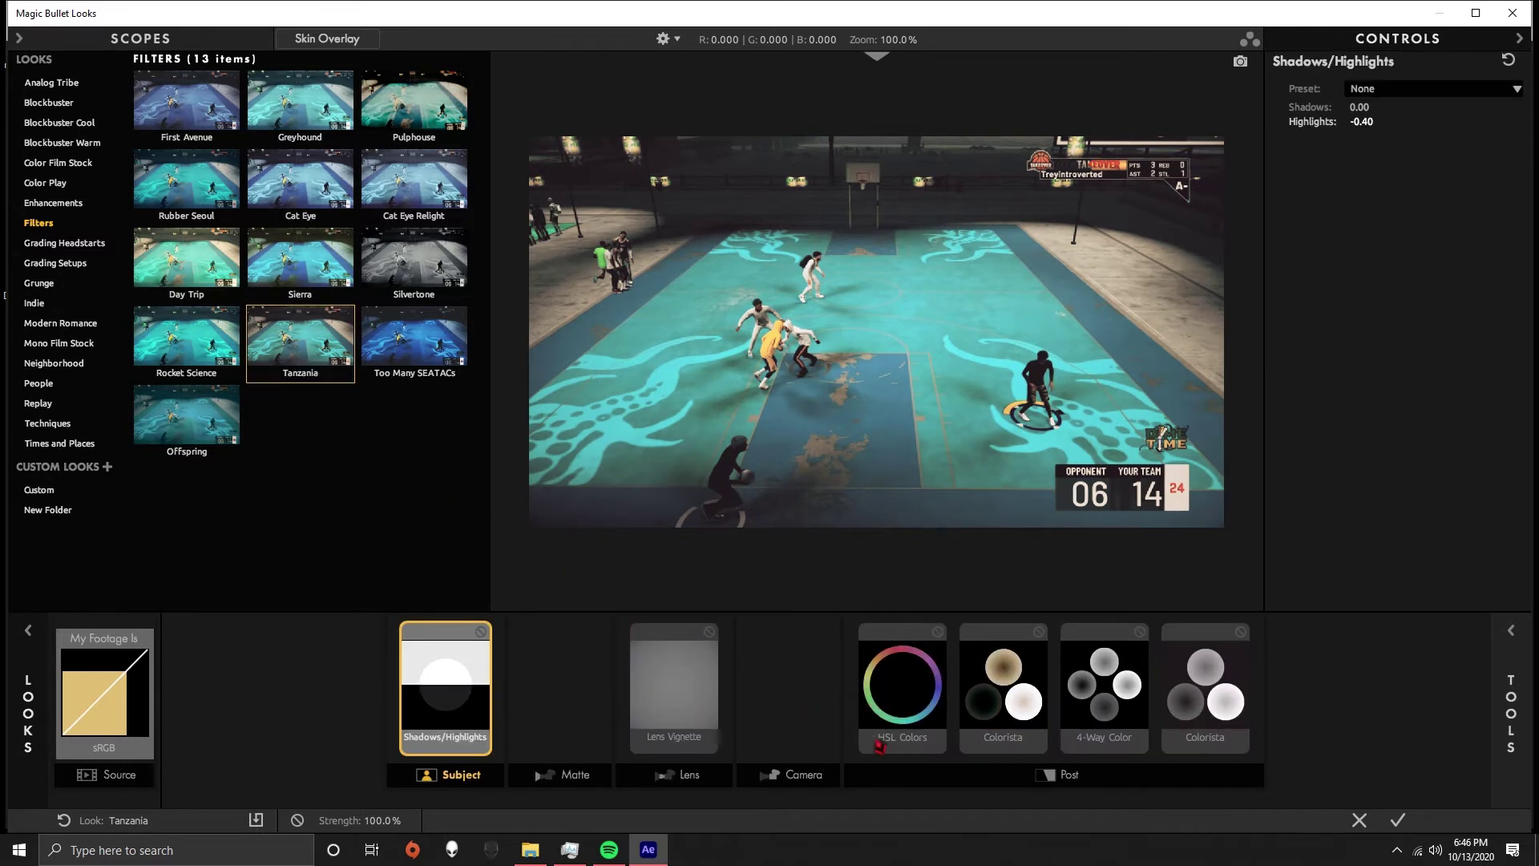
pyautogui.click(900, 746)
pyautogui.click(1006, 716)
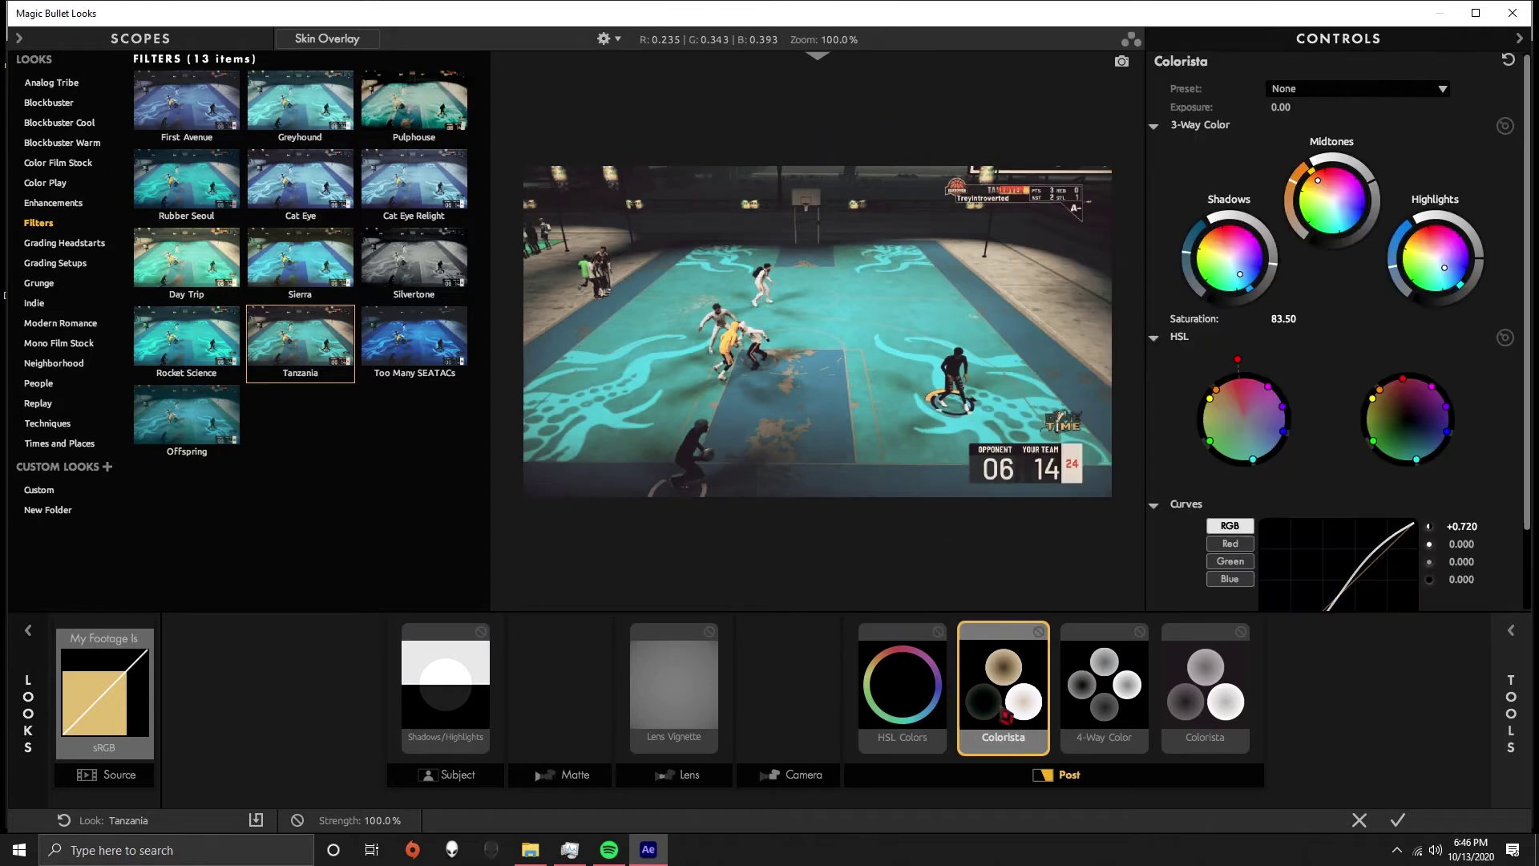
pyautogui.scroll(-1, 1363, 551)
pyautogui.moveTo(1363, 502)
pyautogui.mouseDown()
pyautogui.moveTo(1315, 478)
pyautogui.moveTo(1363, 489)
pyautogui.moveTo(1343, 501)
pyautogui.mouseUp()
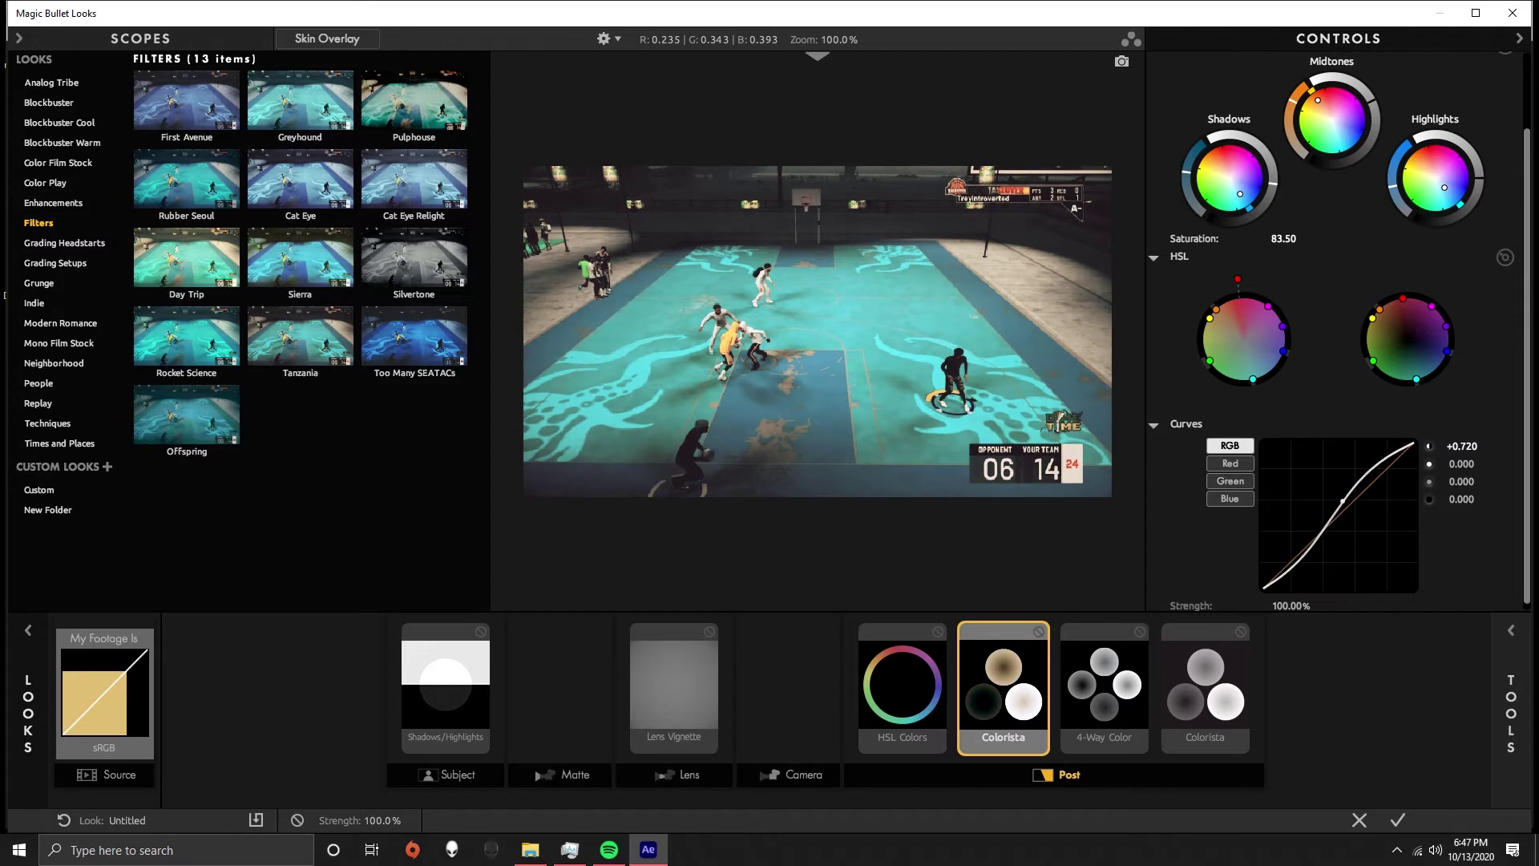
pyautogui.click(1399, 821)
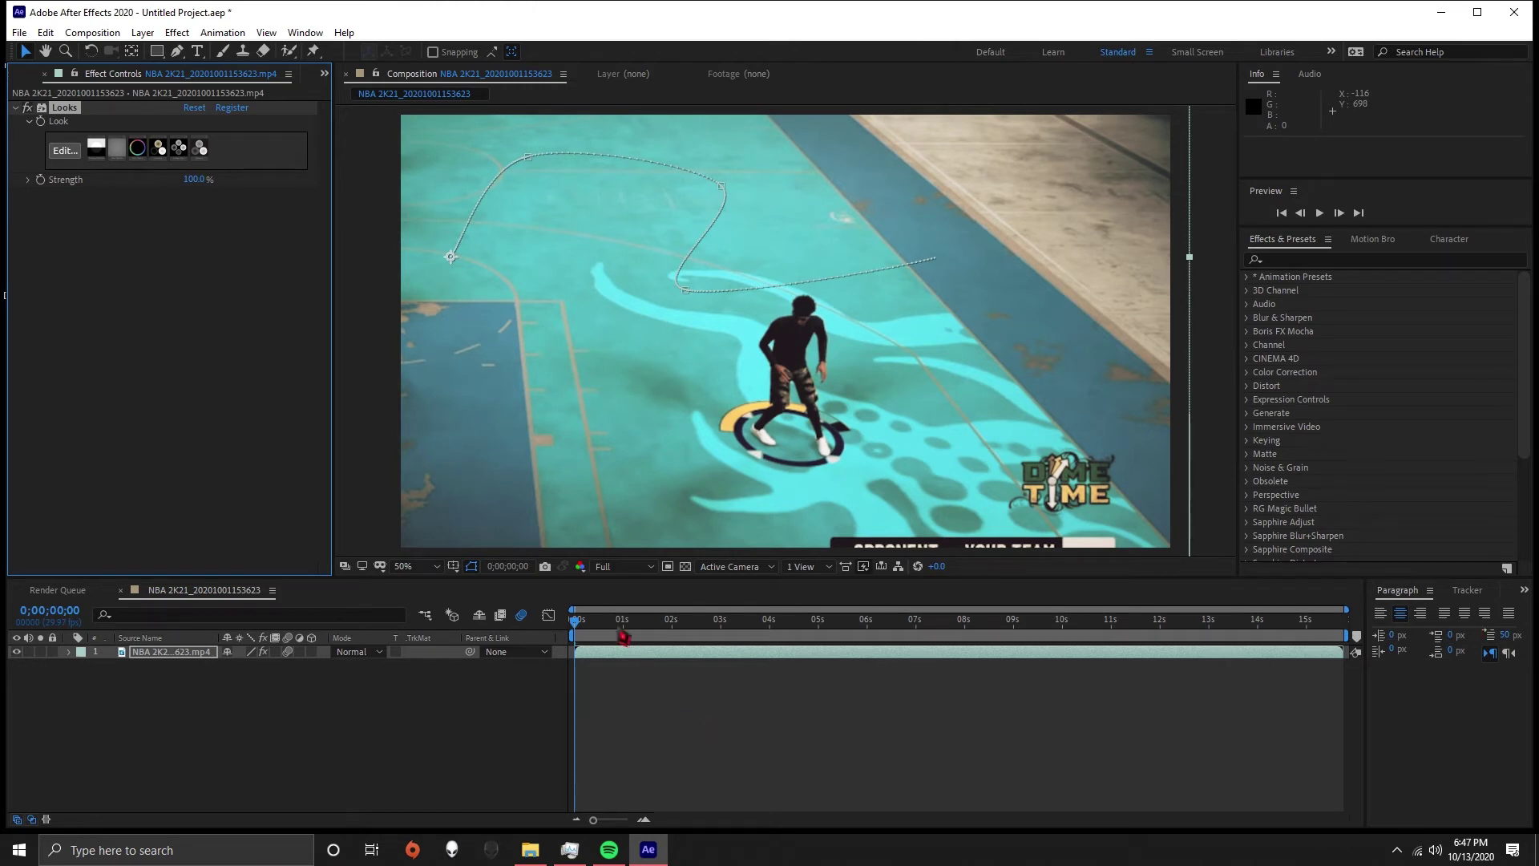
# Start Track Motion on the clip layer at the first frame
pyautogui.moveTo(577, 619); pyautogui.dragTo(580, 700)
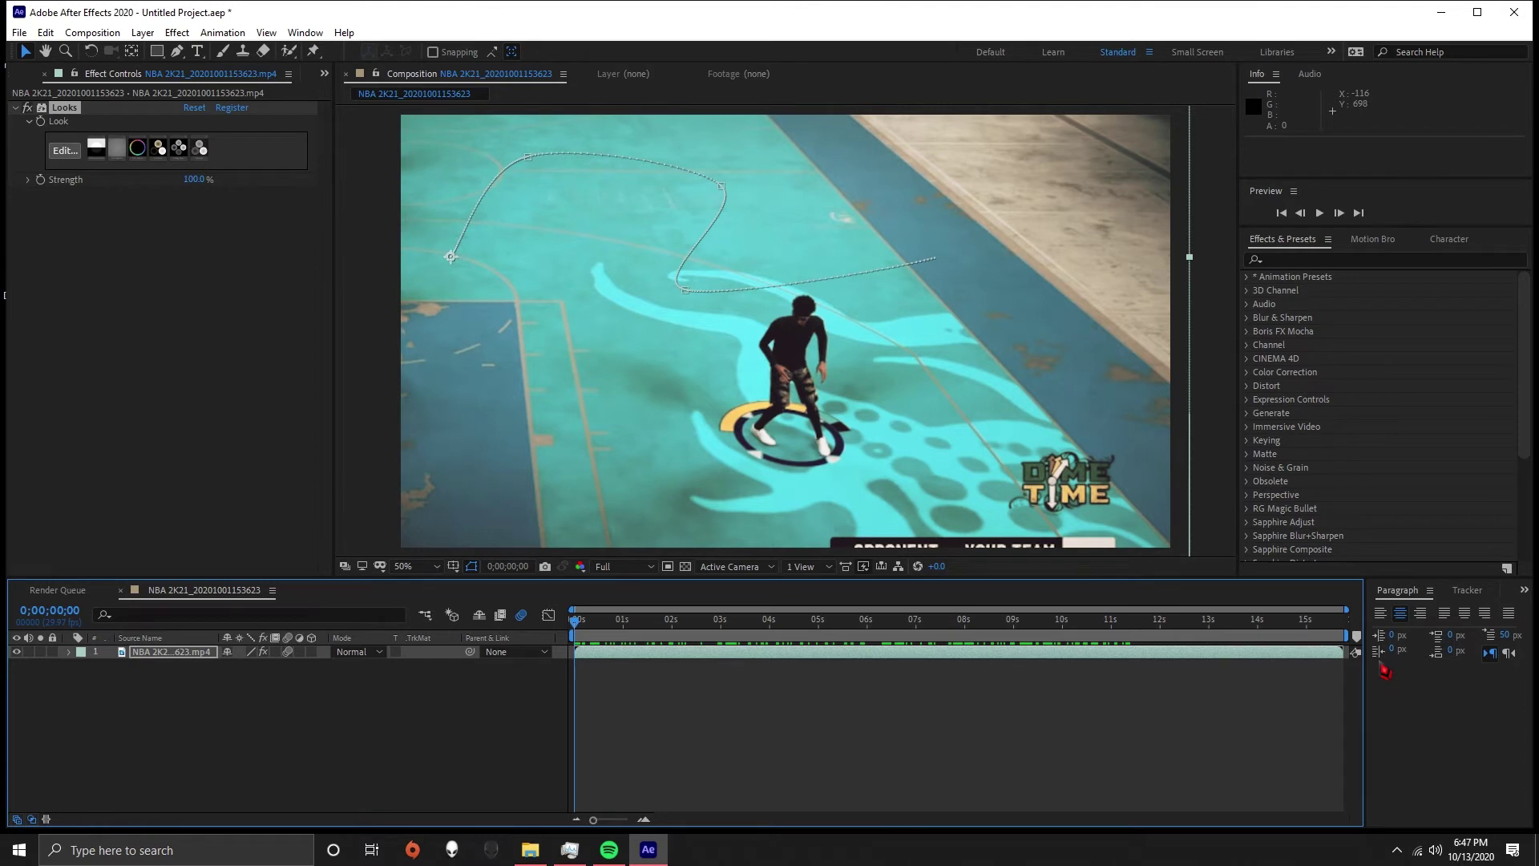
pyautogui.click(1475, 592)
pyautogui.click(1416, 639)
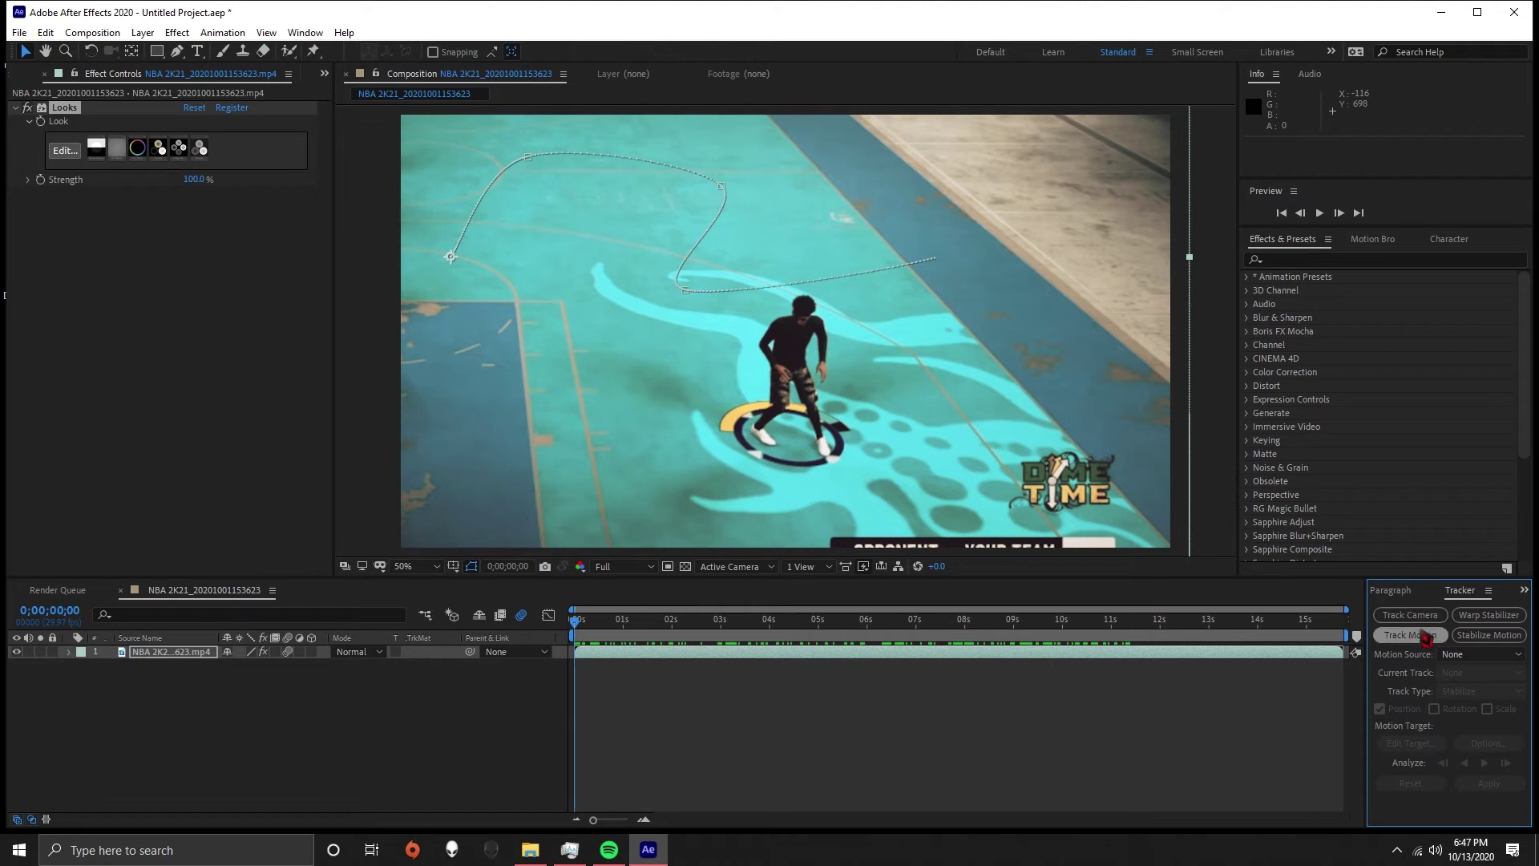
pyautogui.click(1416, 635)
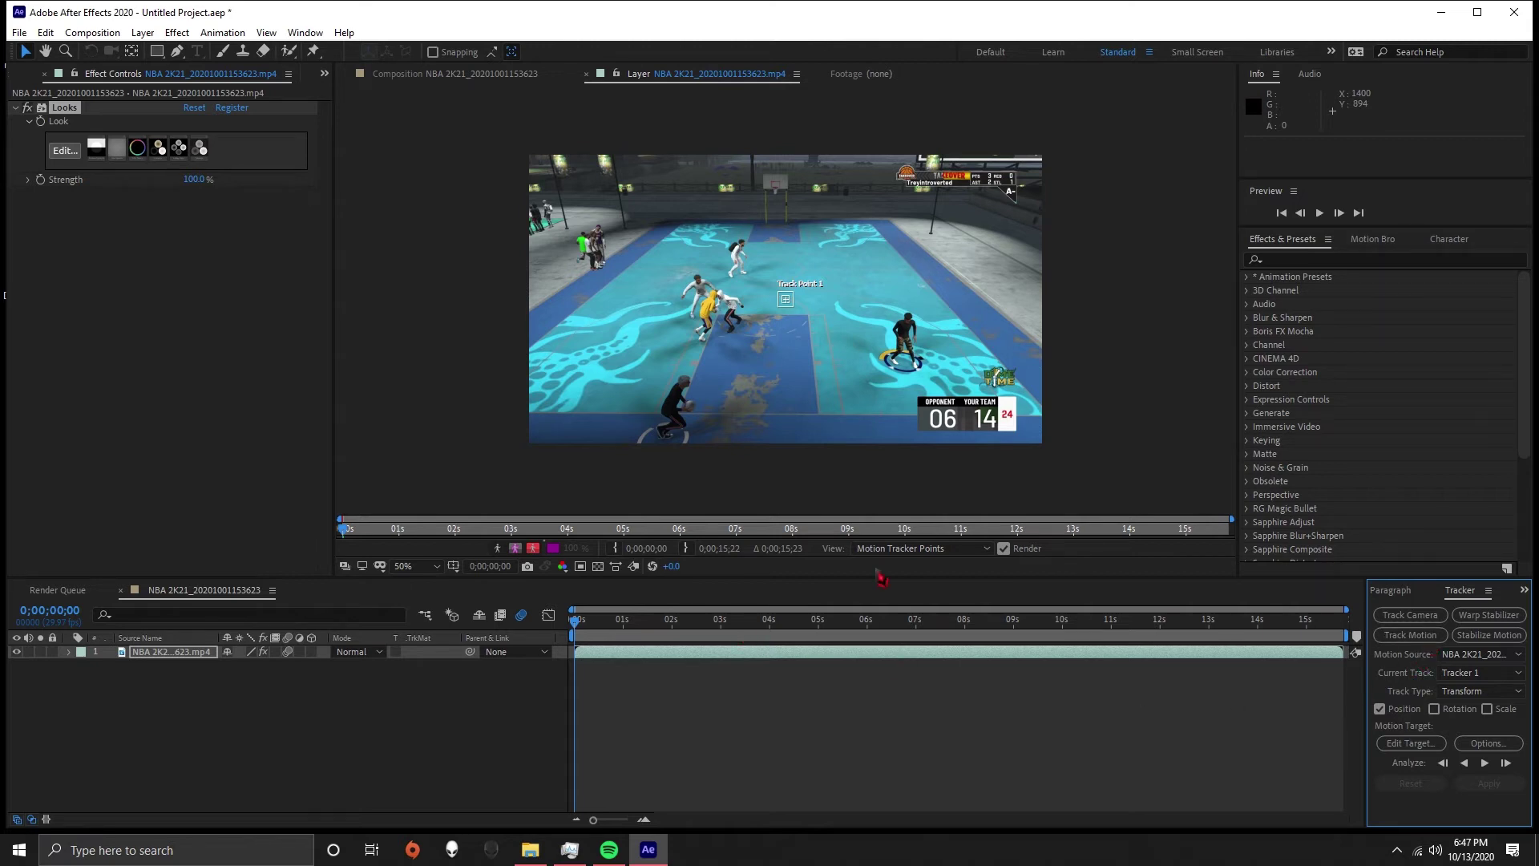
# Place Track Point 1 over the head of the player in black at the first frame
pyautogui.scroll(2, 787, 302)
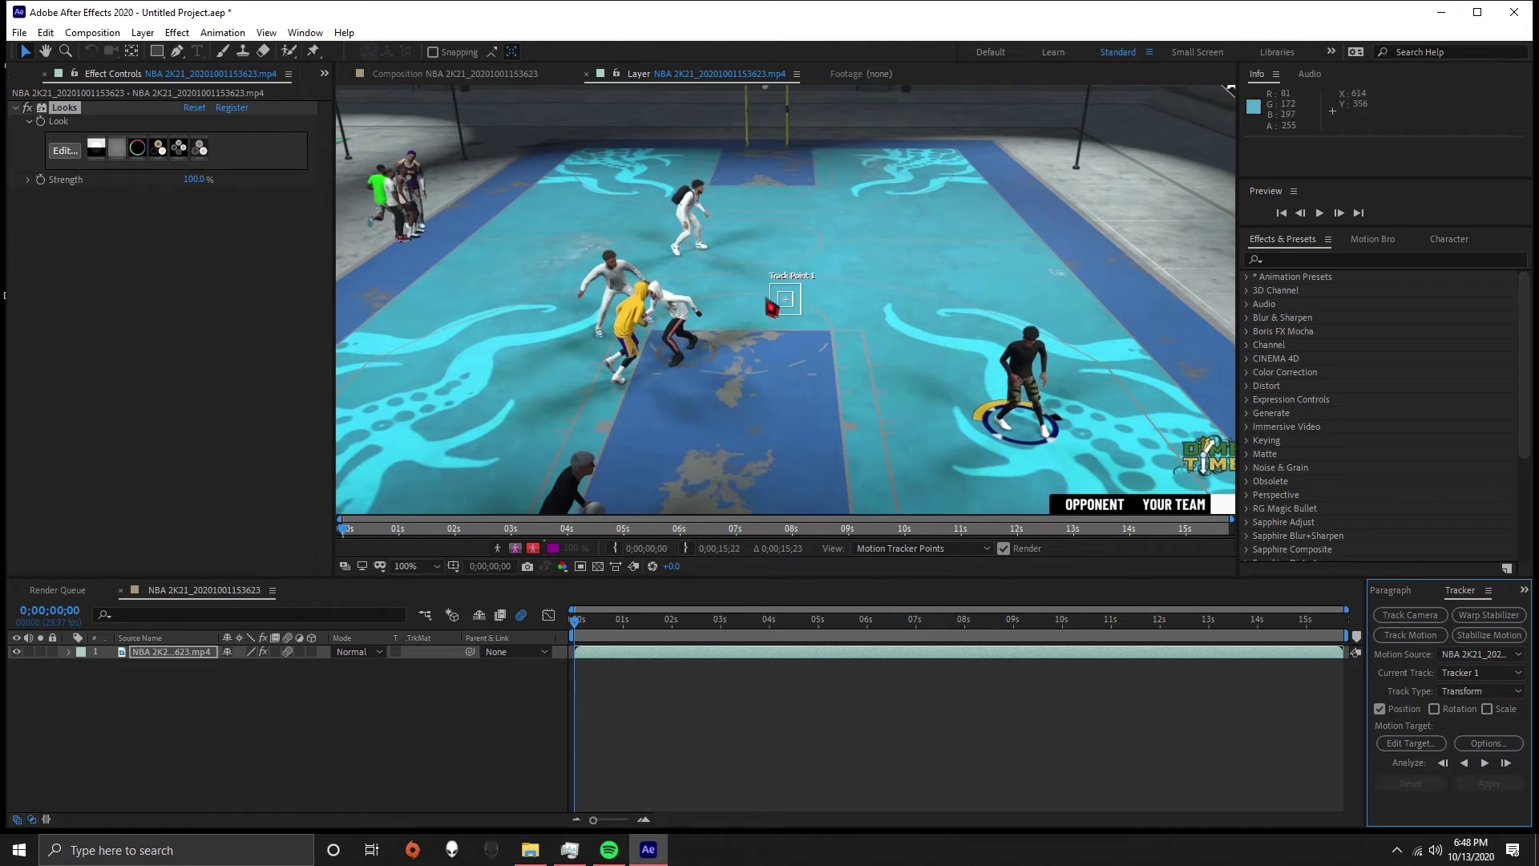
pyautogui.moveTo(786, 300); pyautogui.dragTo(455, 242)
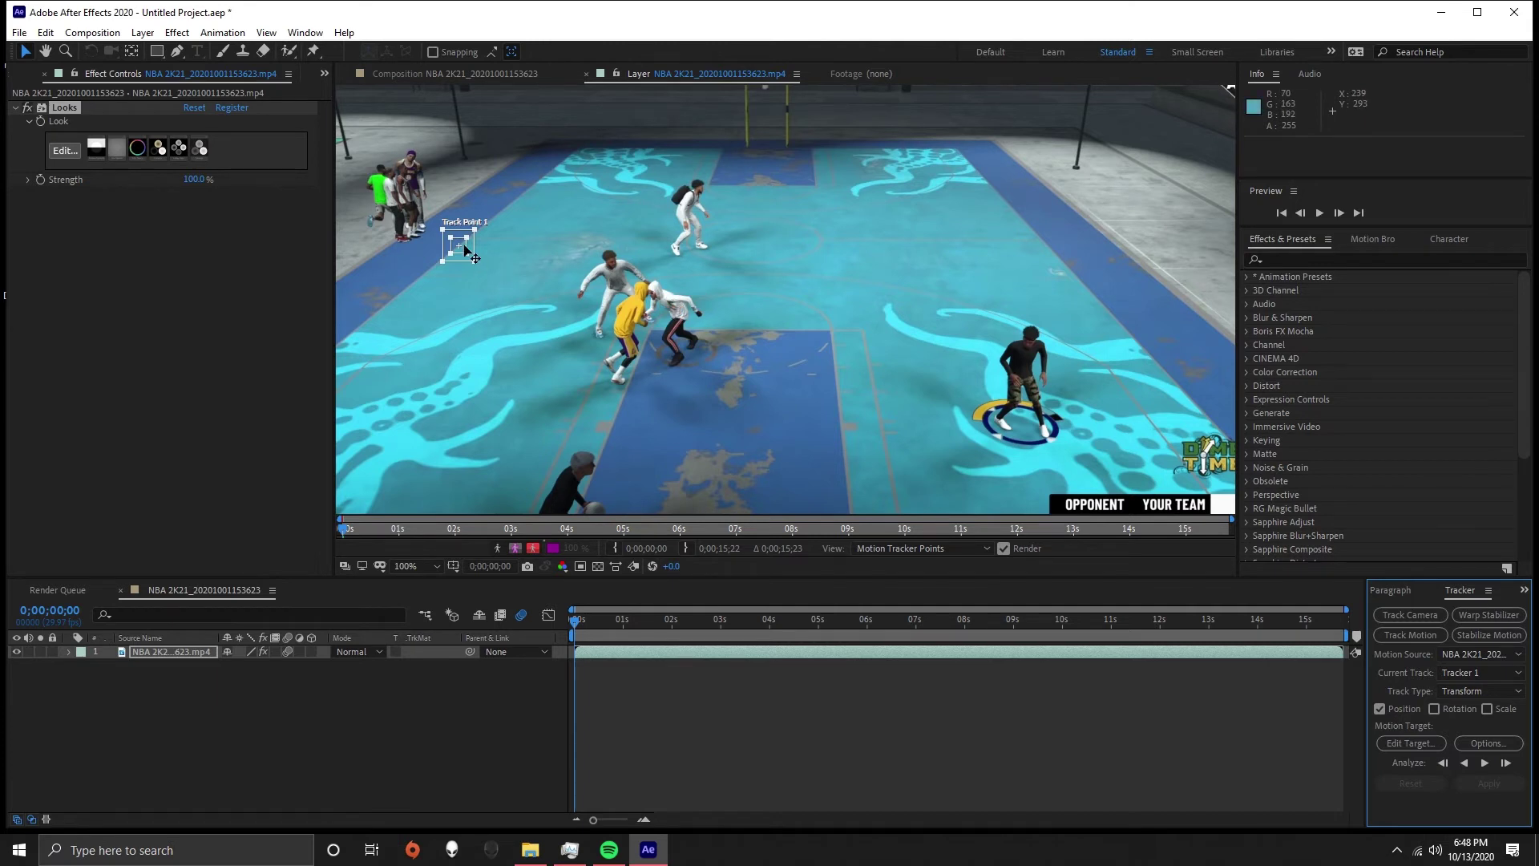
pyautogui.moveTo(459, 248); pyautogui.dragTo(1059, 352)
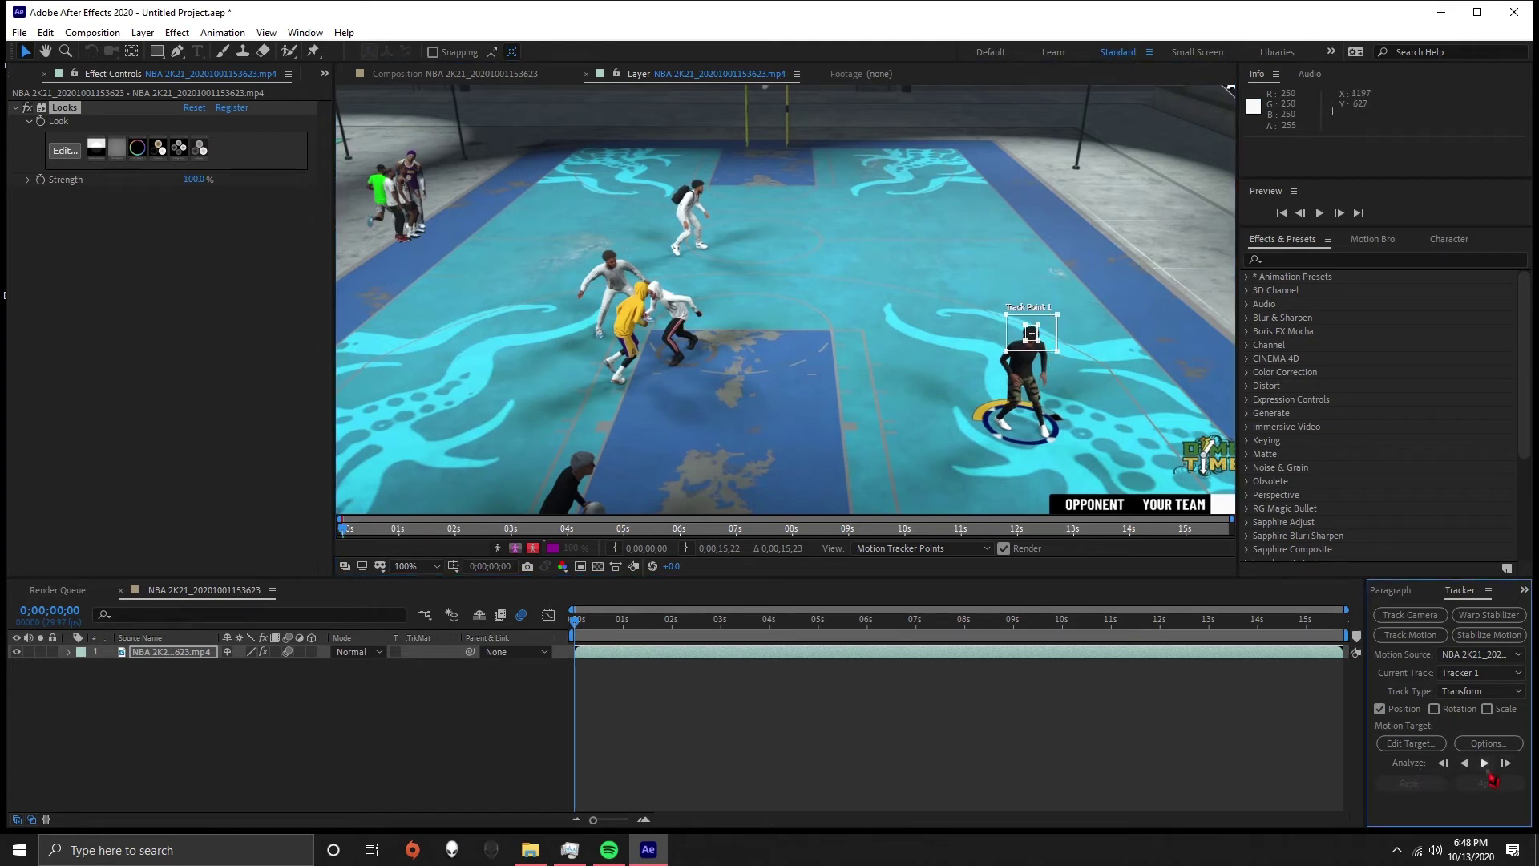
# Try to analyze the player's motion forward, first with a wide and again with a tighter search region, undoing each track
pyautogui.click(1485, 763)
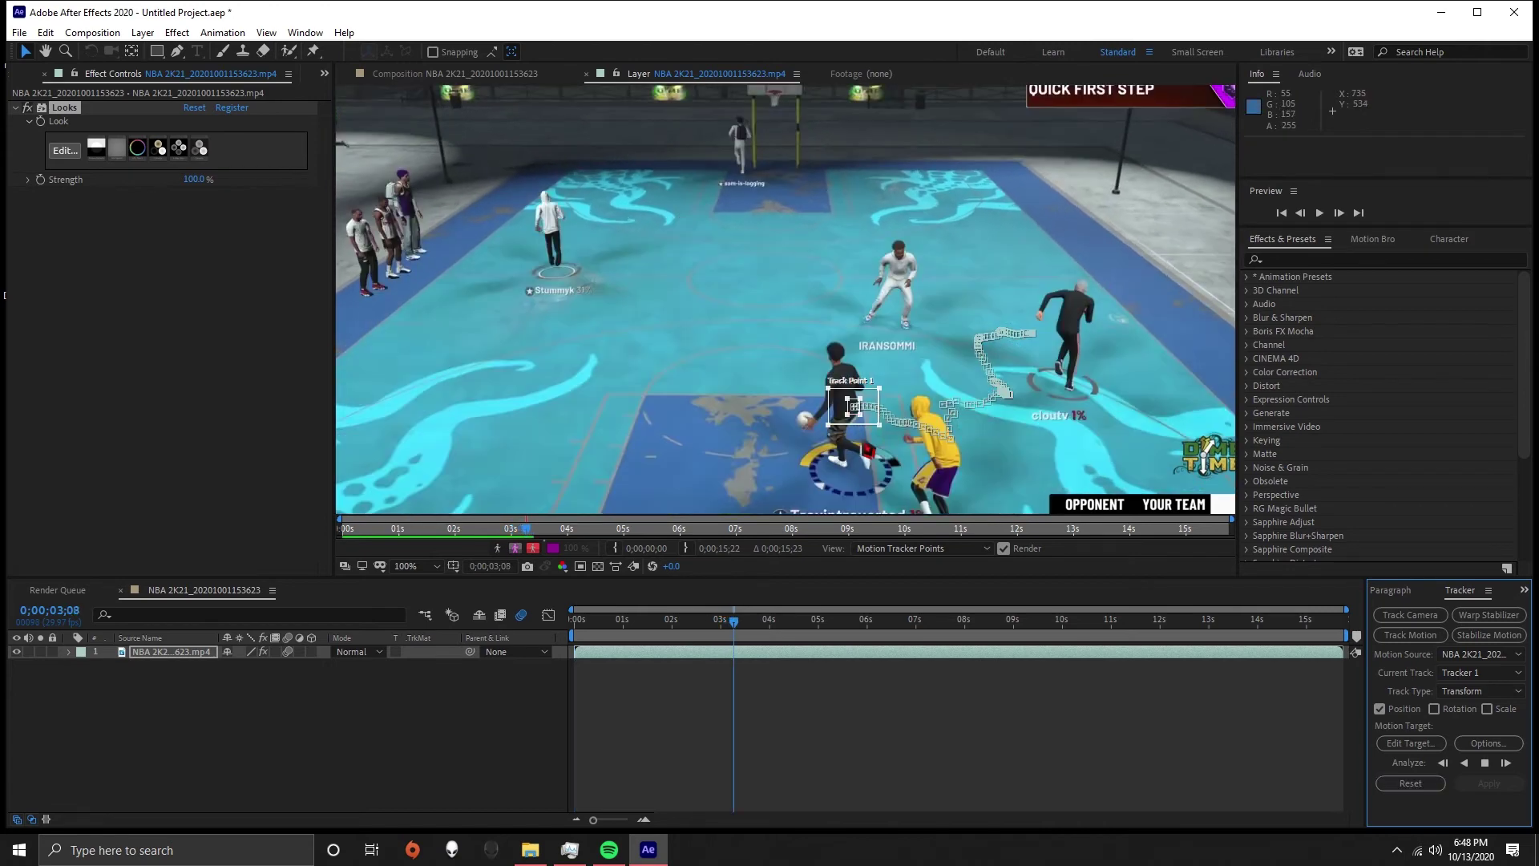
pyautogui.hotkey('ctrl', 'z')
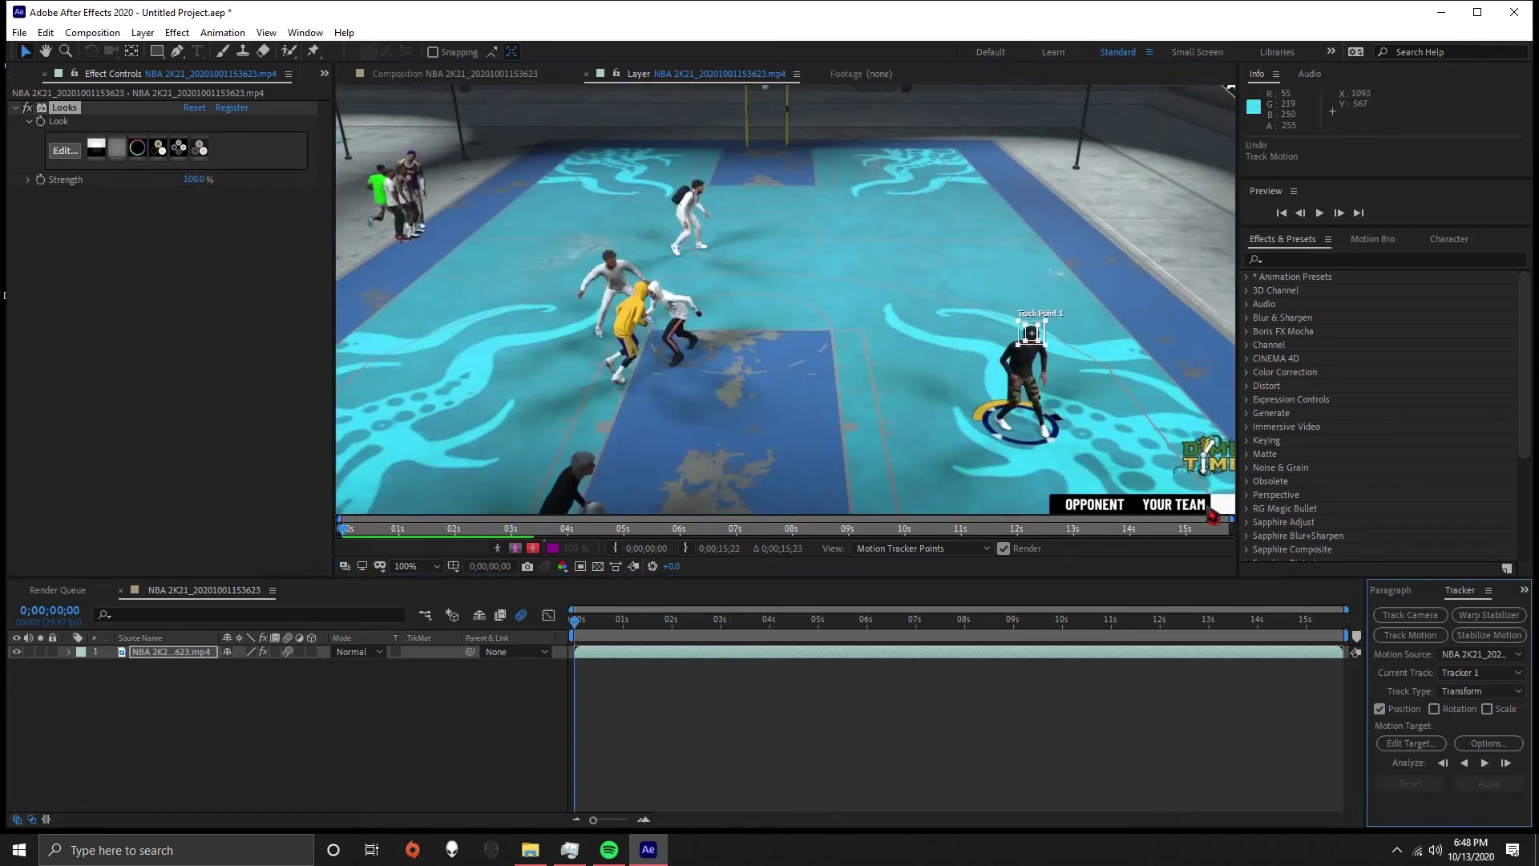
pyautogui.click(1493, 766)
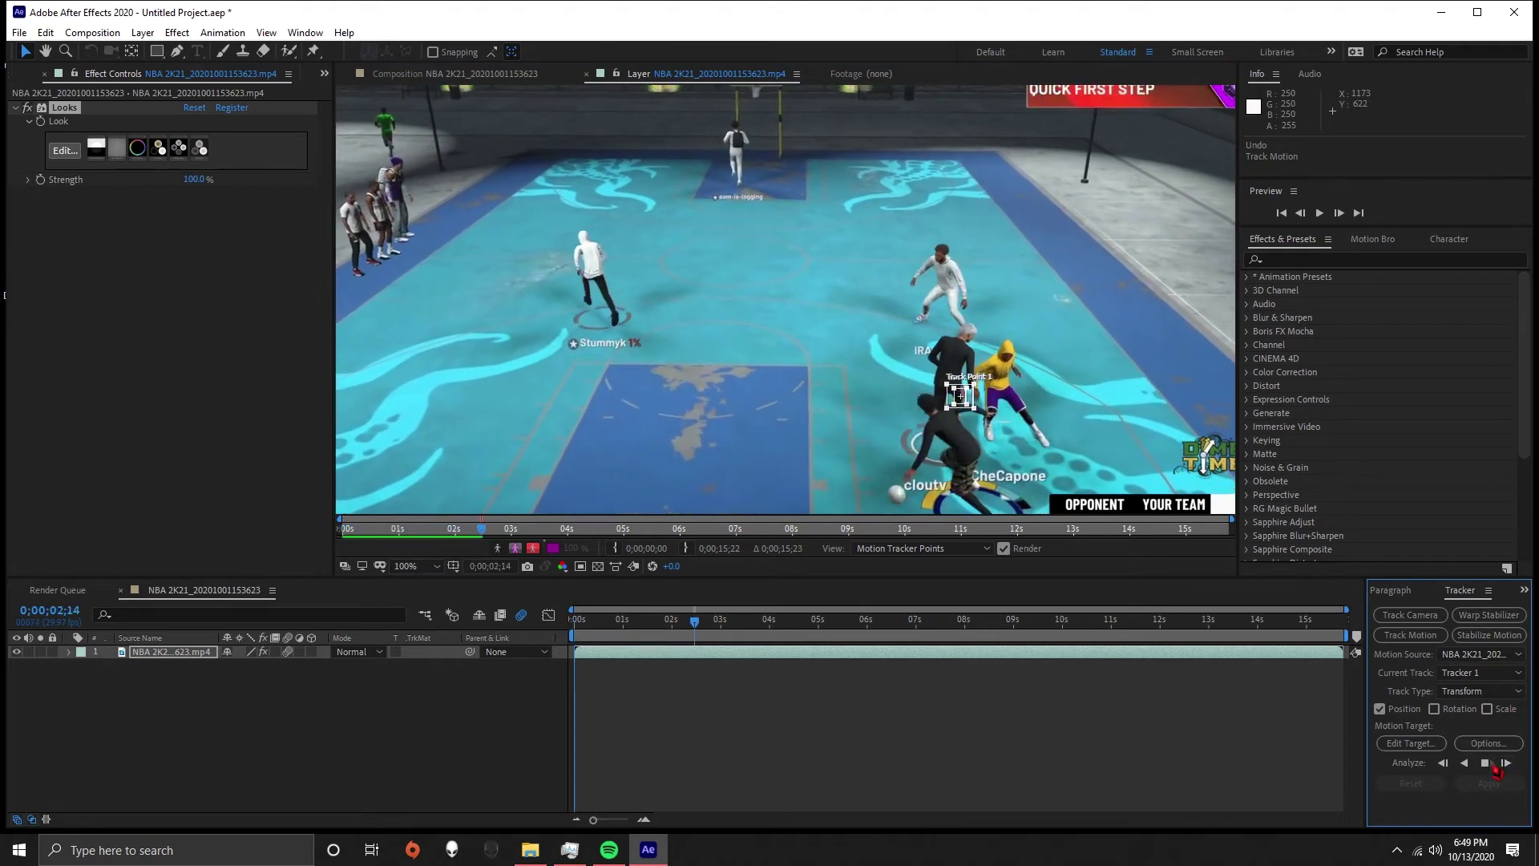
pyautogui.click(1486, 763)
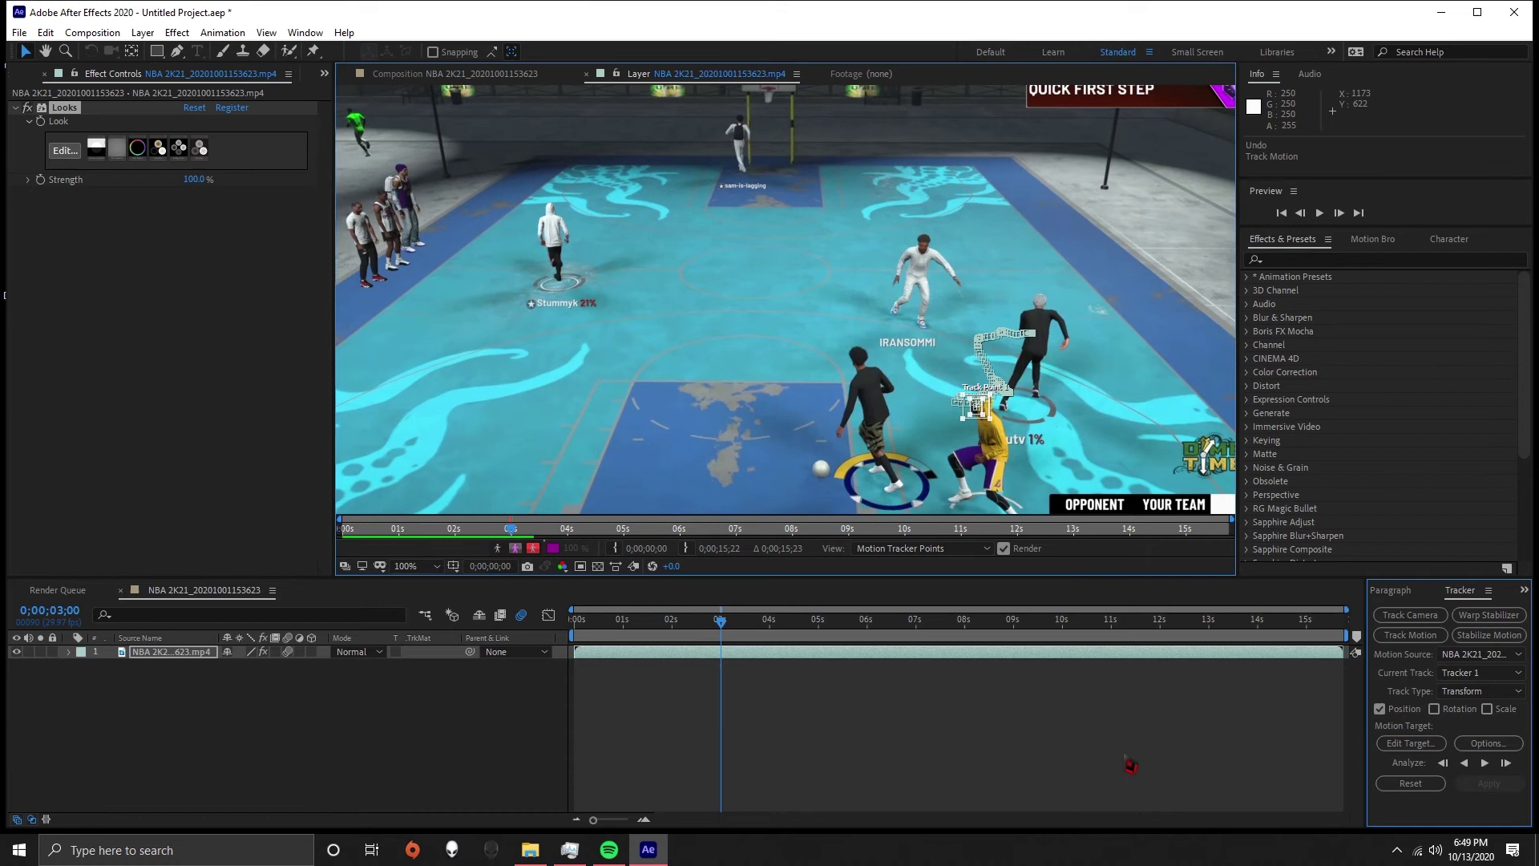
pyautogui.press('Home')
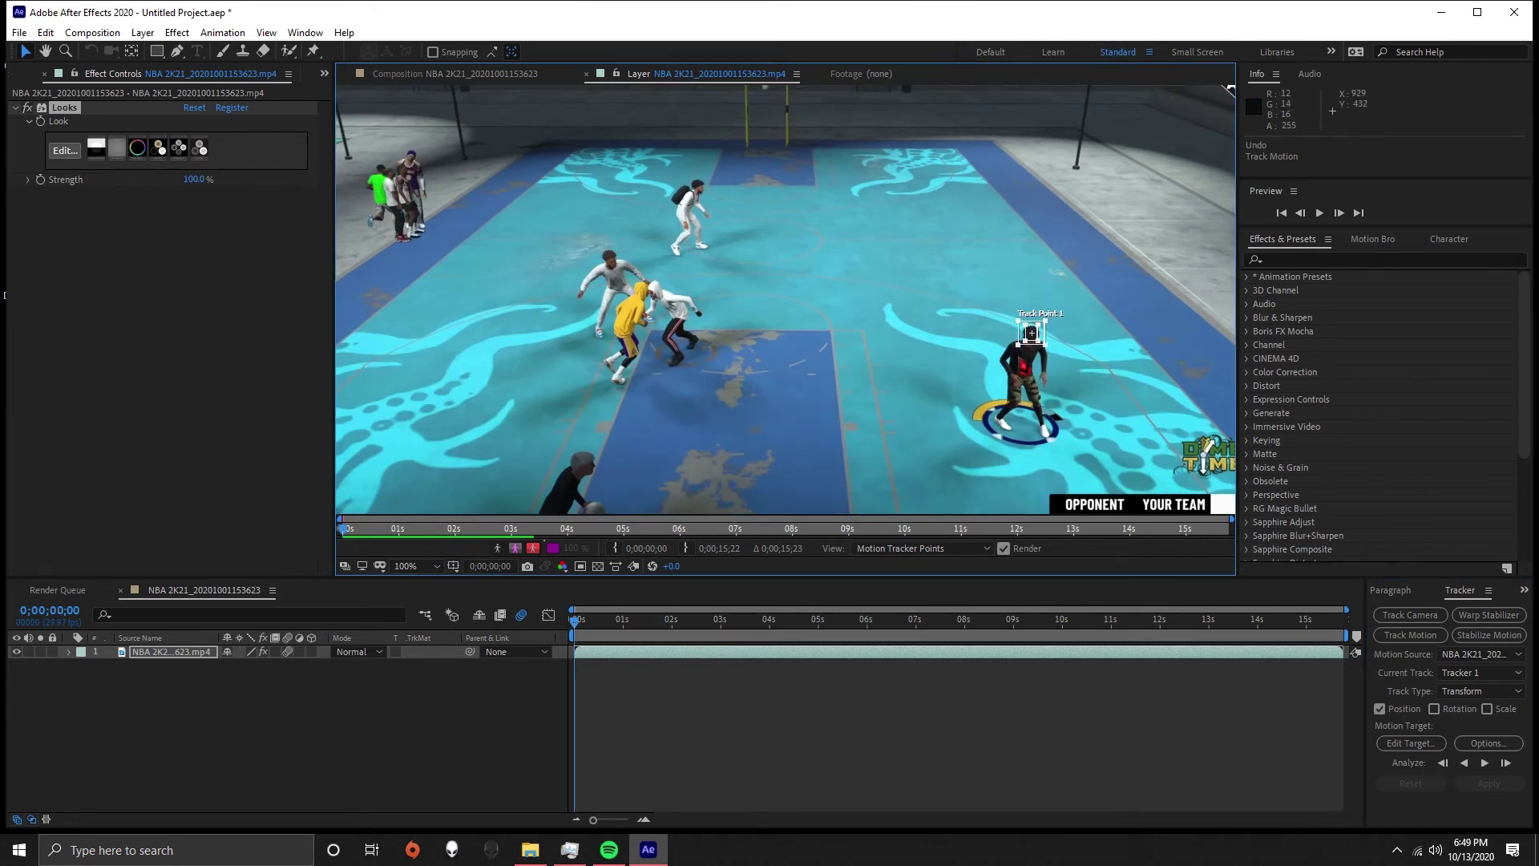
# Fine-tune Track Point 1 so that its inner box sits on the player's head at the first frame
pyautogui.moveTo(1052, 353); pyautogui.dragTo(1032, 330)
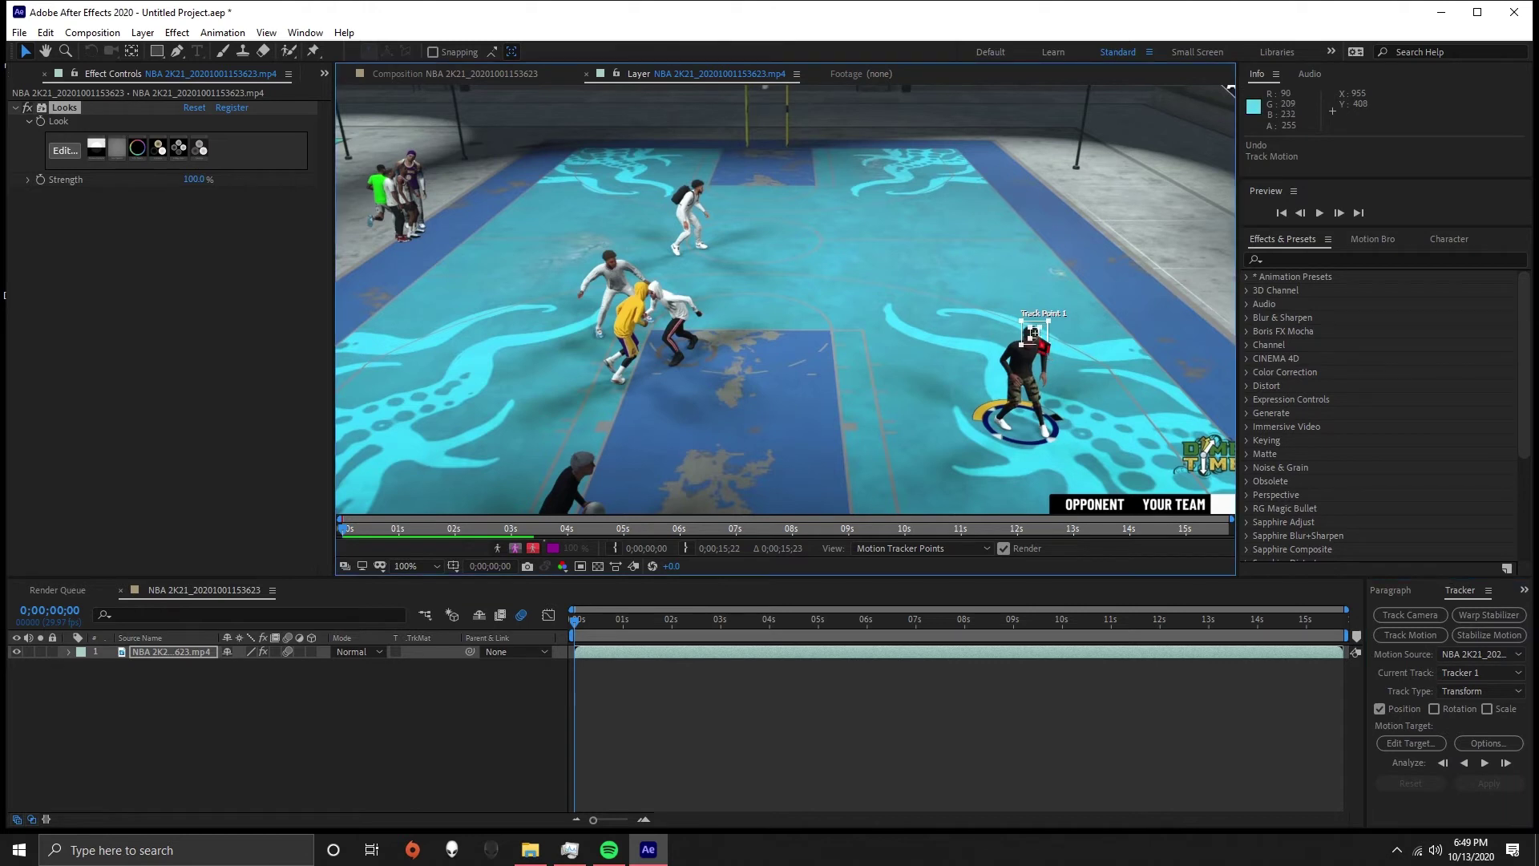
pyautogui.scroll(4, 1035, 333)
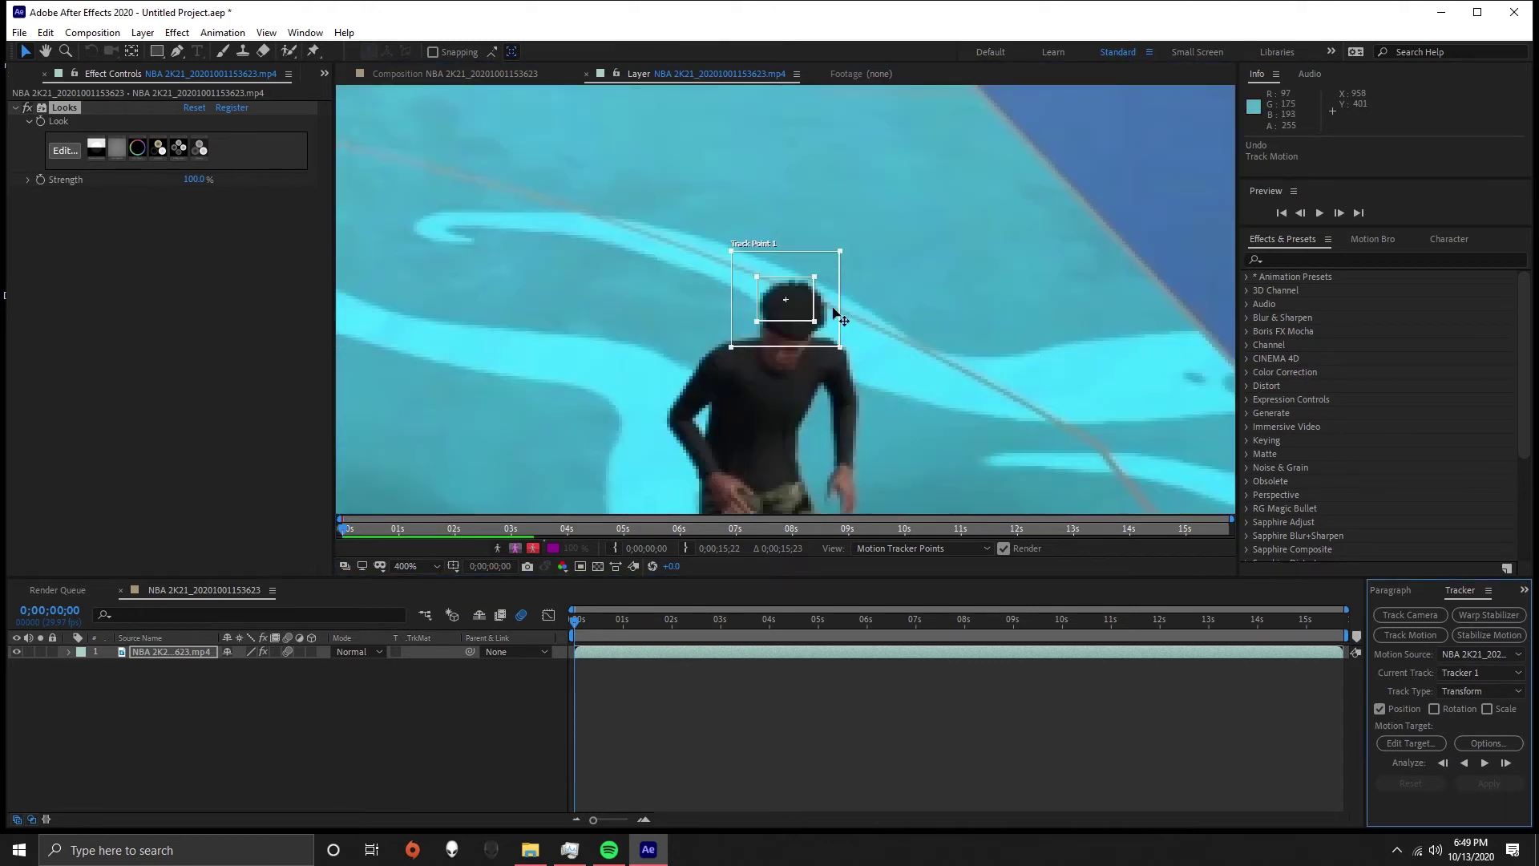
pyautogui.moveTo(798, 310)
pyautogui.mouseDown()
pyautogui.moveTo(848, 358)
pyautogui.moveTo(793, 306)
pyautogui.mouseUp()
# Try to analyze the track forward from the first frame with the tight search region, and undo the track
pyautogui.press(',')
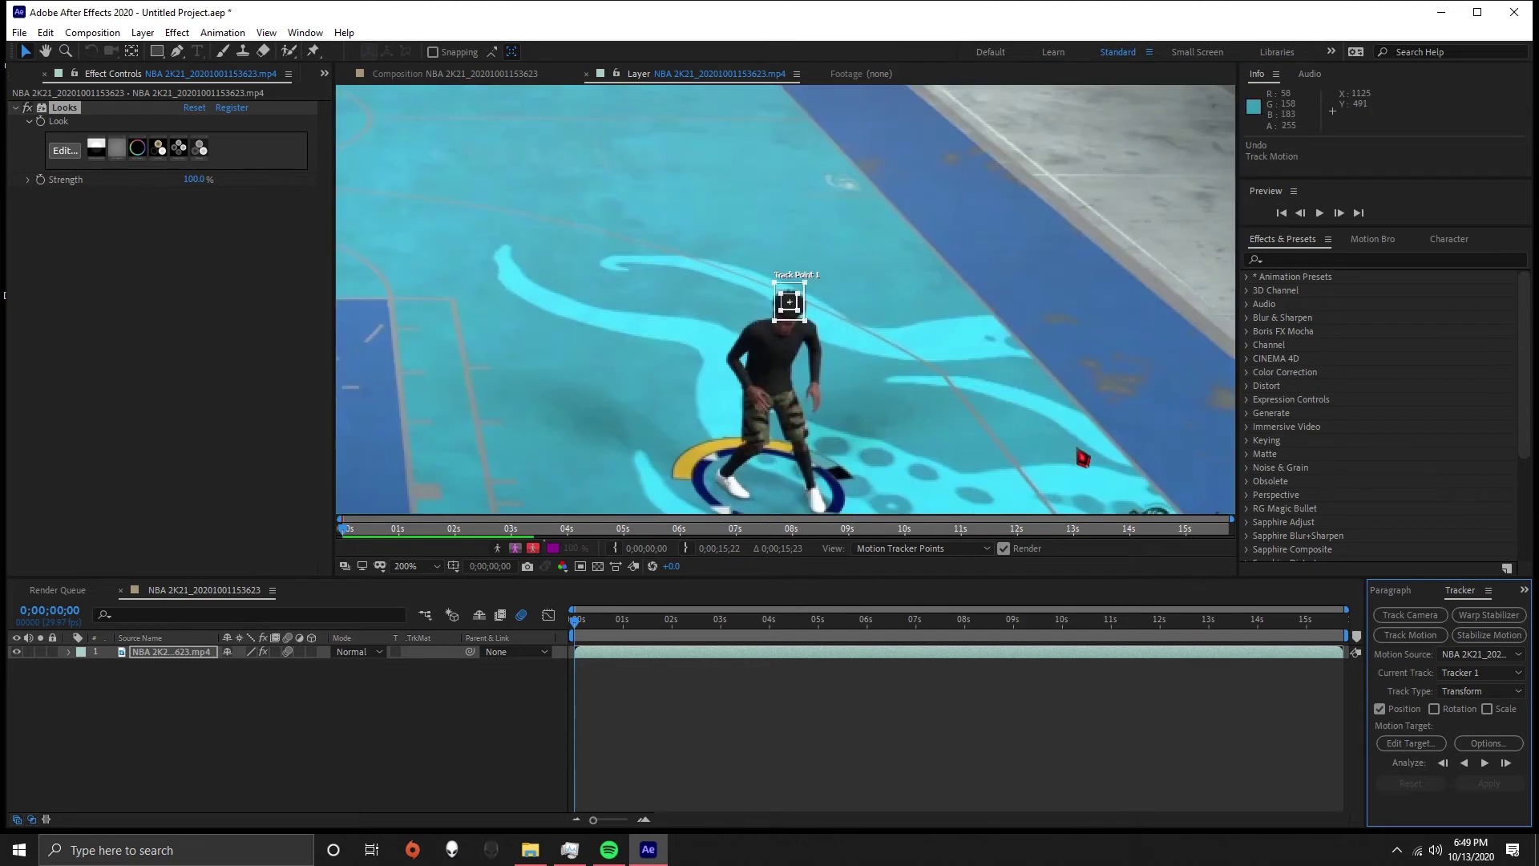
pyautogui.press(',')
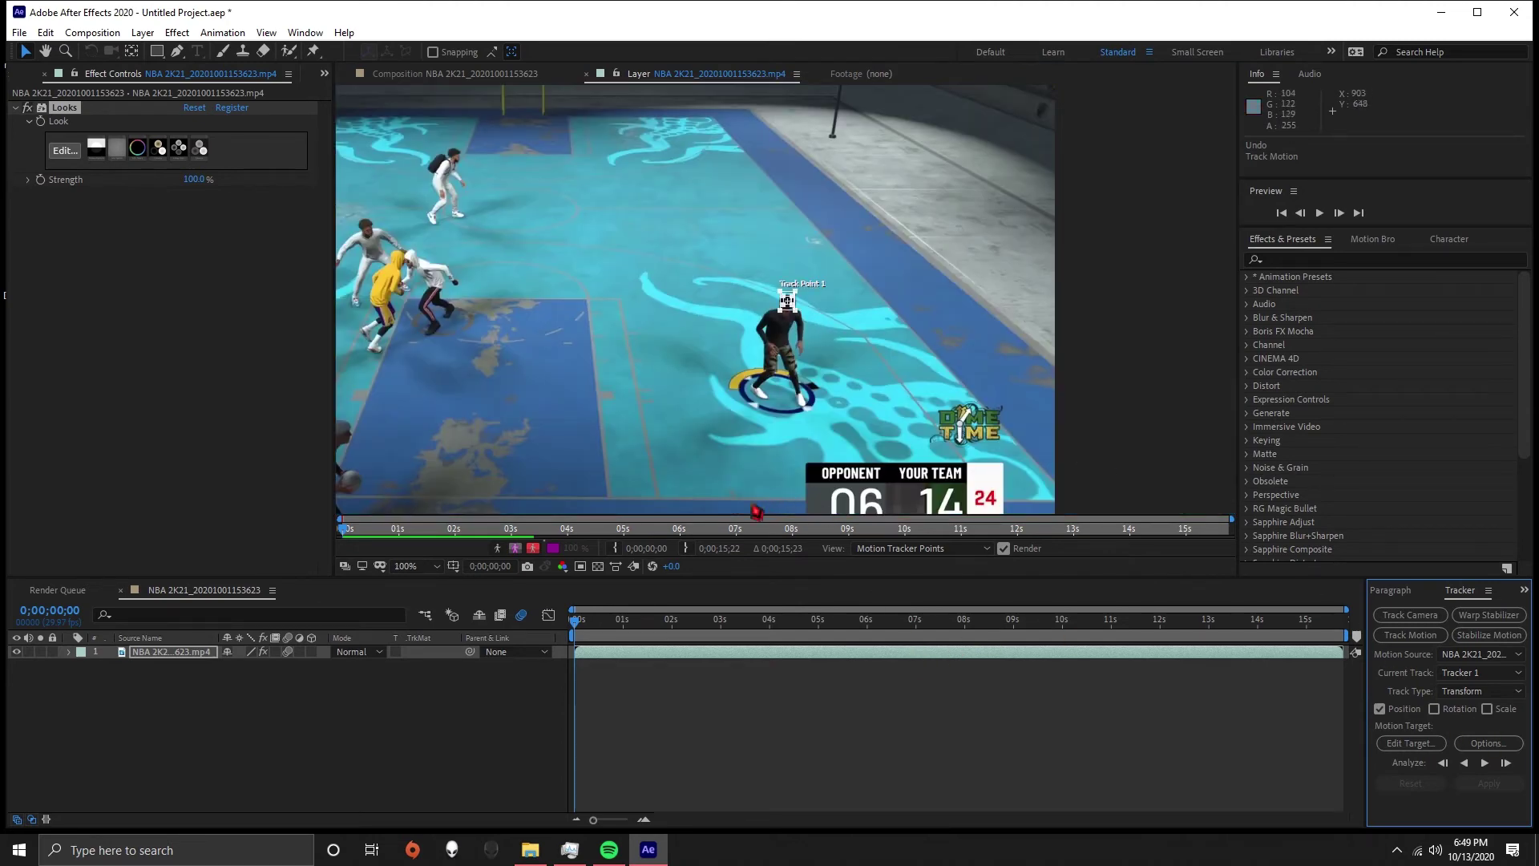
pyautogui.click(1485, 763)
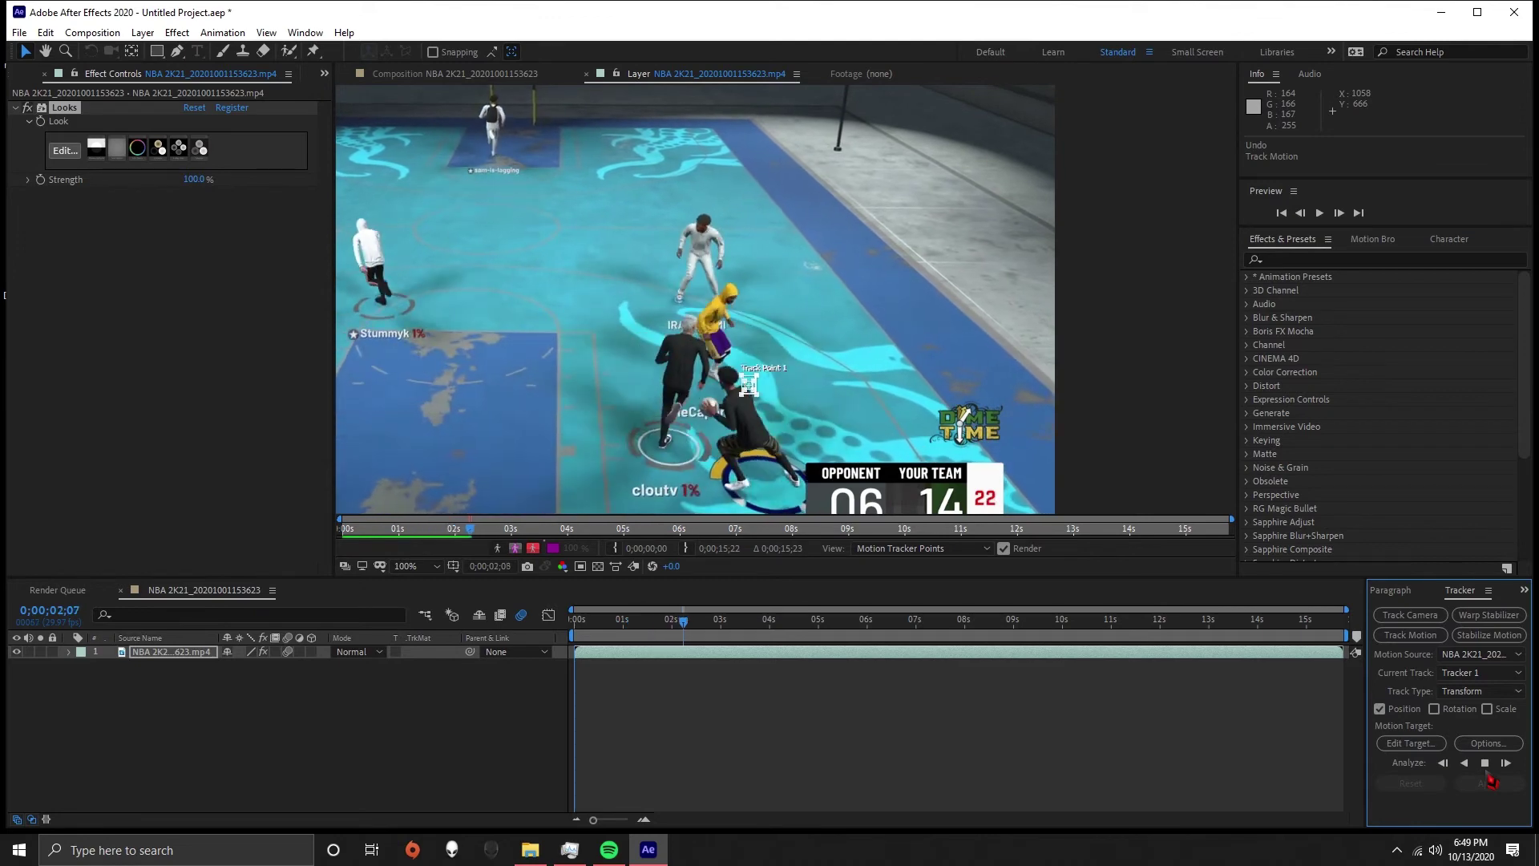
pyautogui.click(1484, 763)
pyautogui.hotkey('ctrl', 'z')
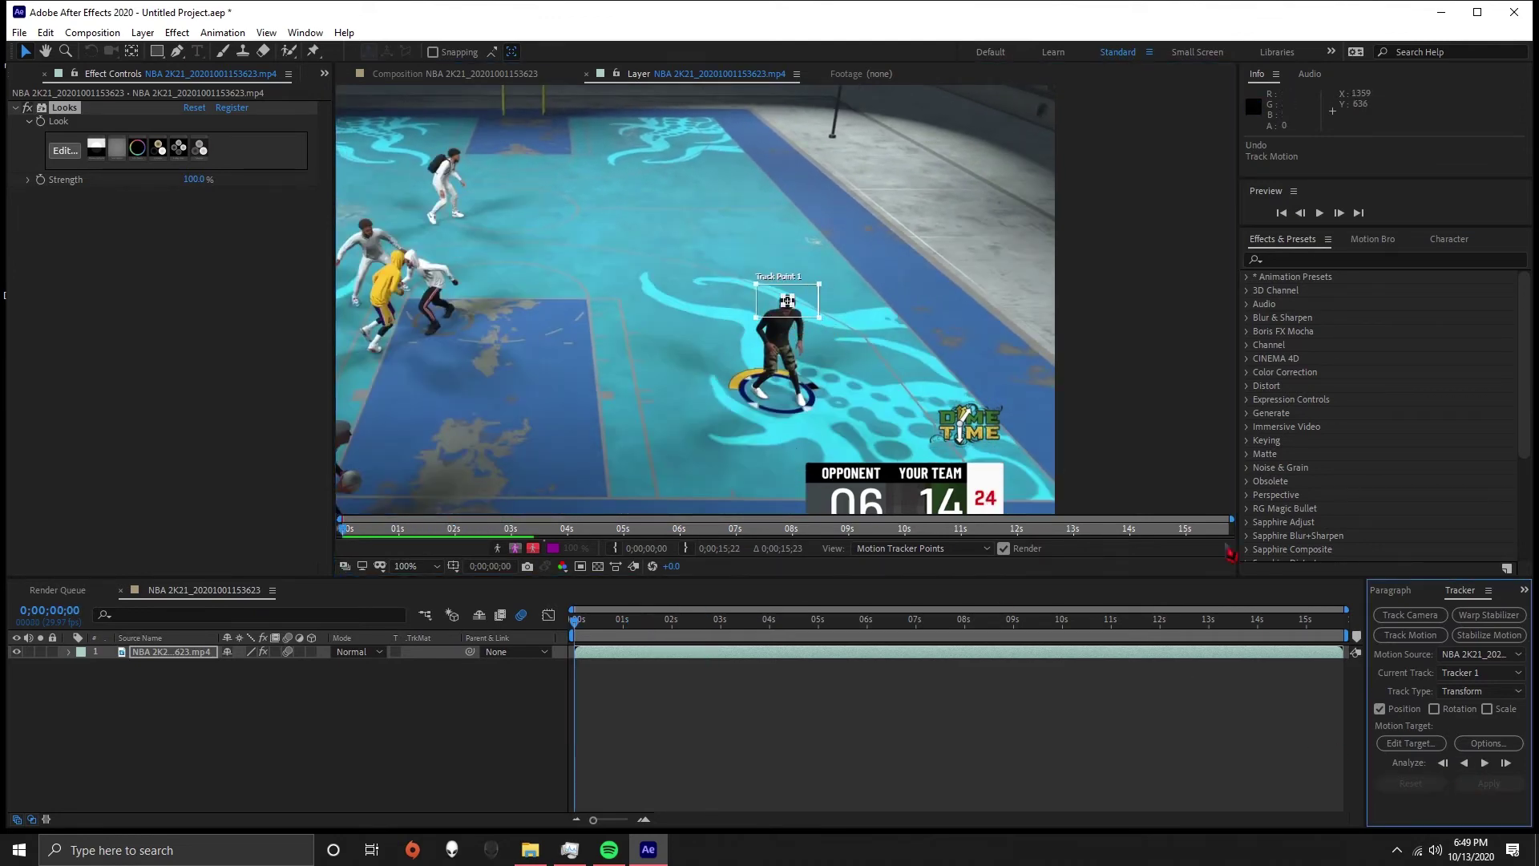
# Widen the search region around the player's head and analyze the track forward to 0;00;05;05
pyautogui.click(1485, 763)
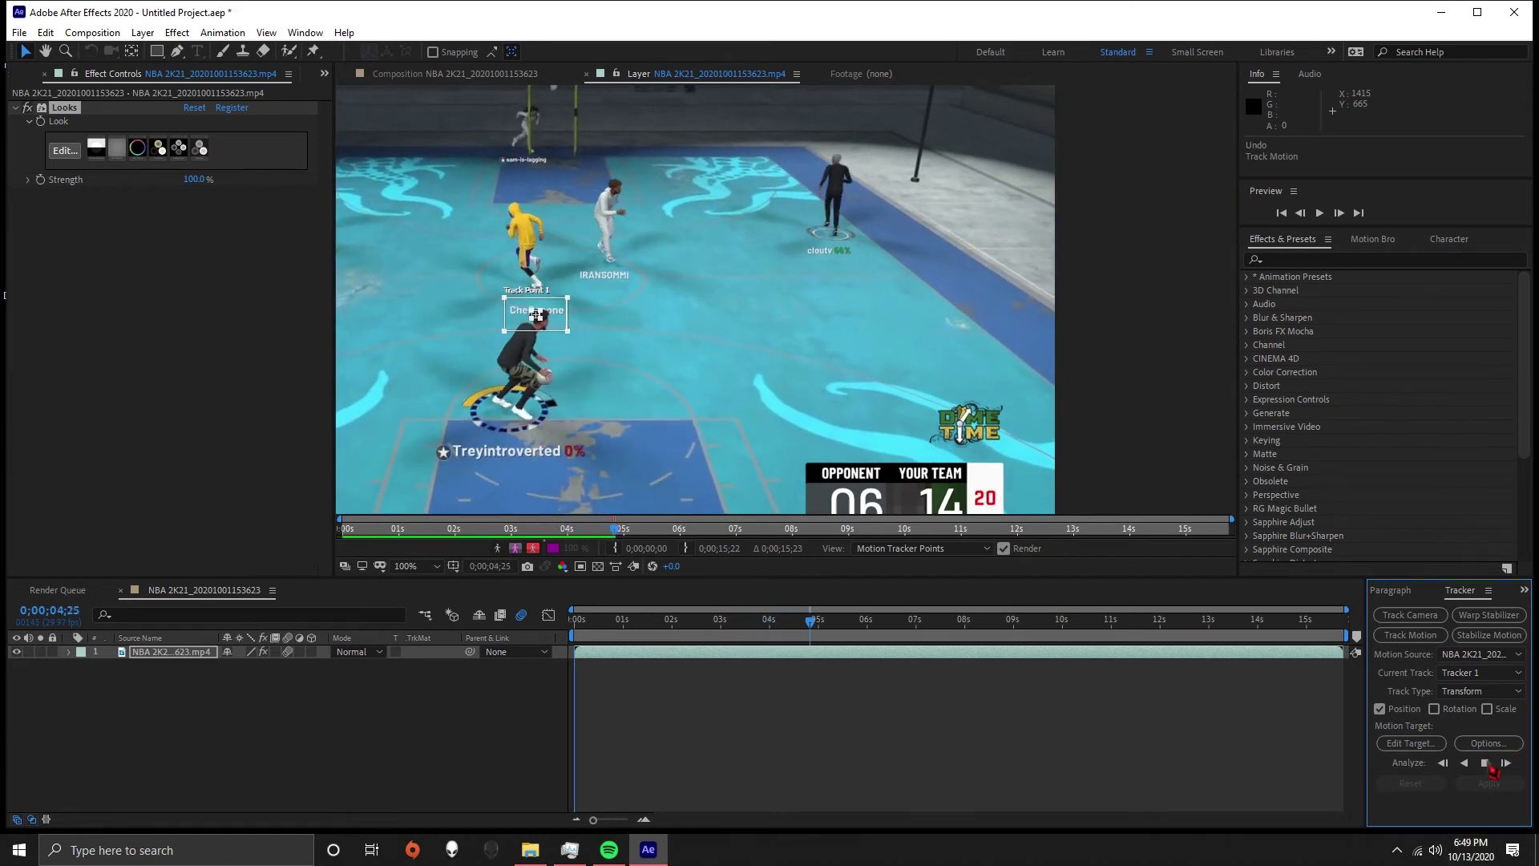
pyautogui.click(1488, 766)
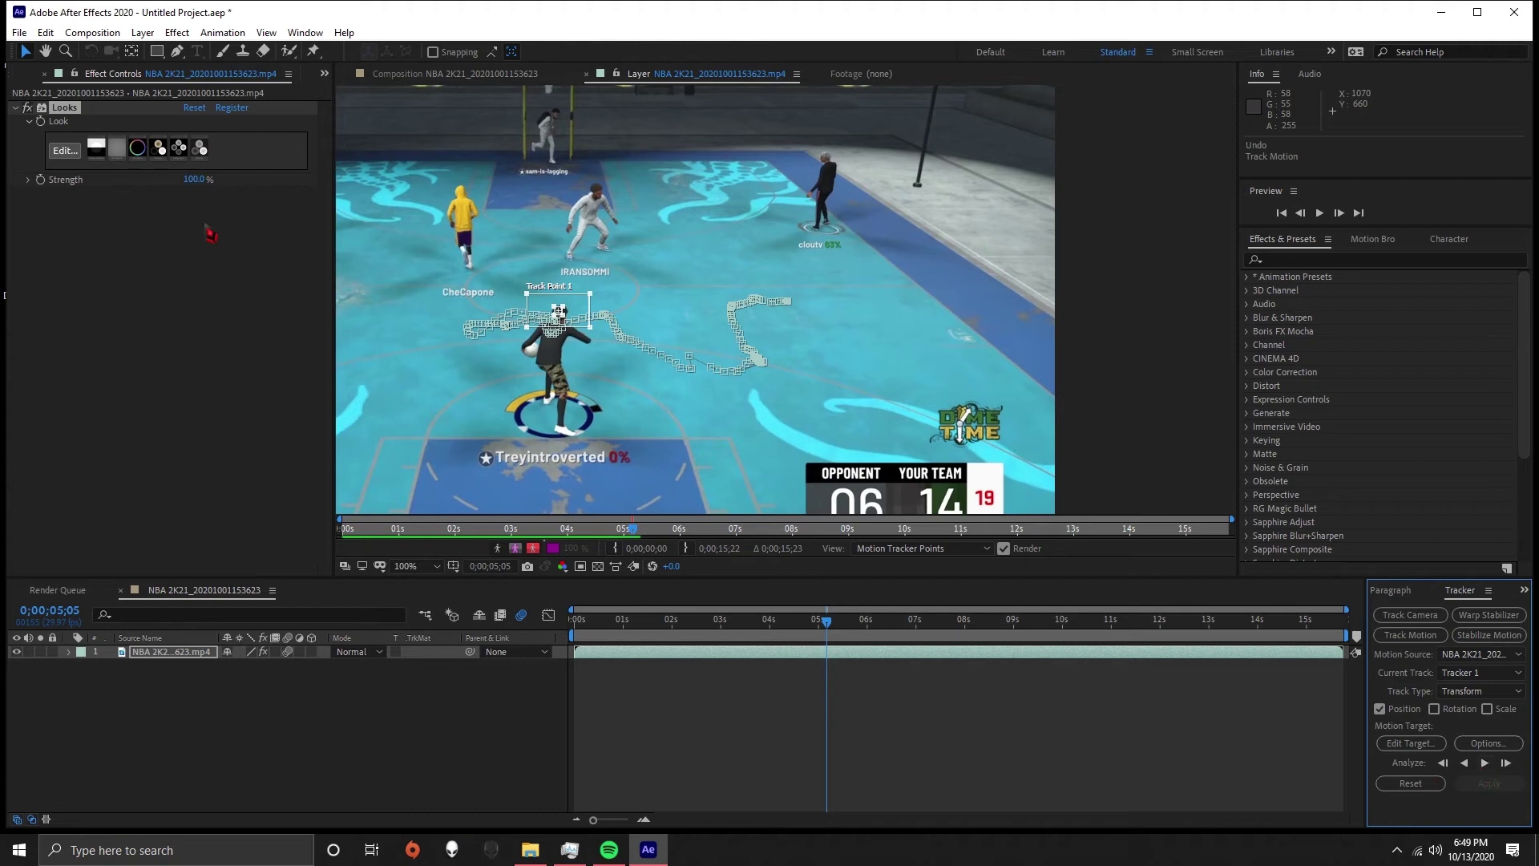
# Import the image sup (iphone).png from the Pictures folder into the project
pyautogui.hotkey('ctrl', '0')
pyautogui.doubleClick(112, 317)
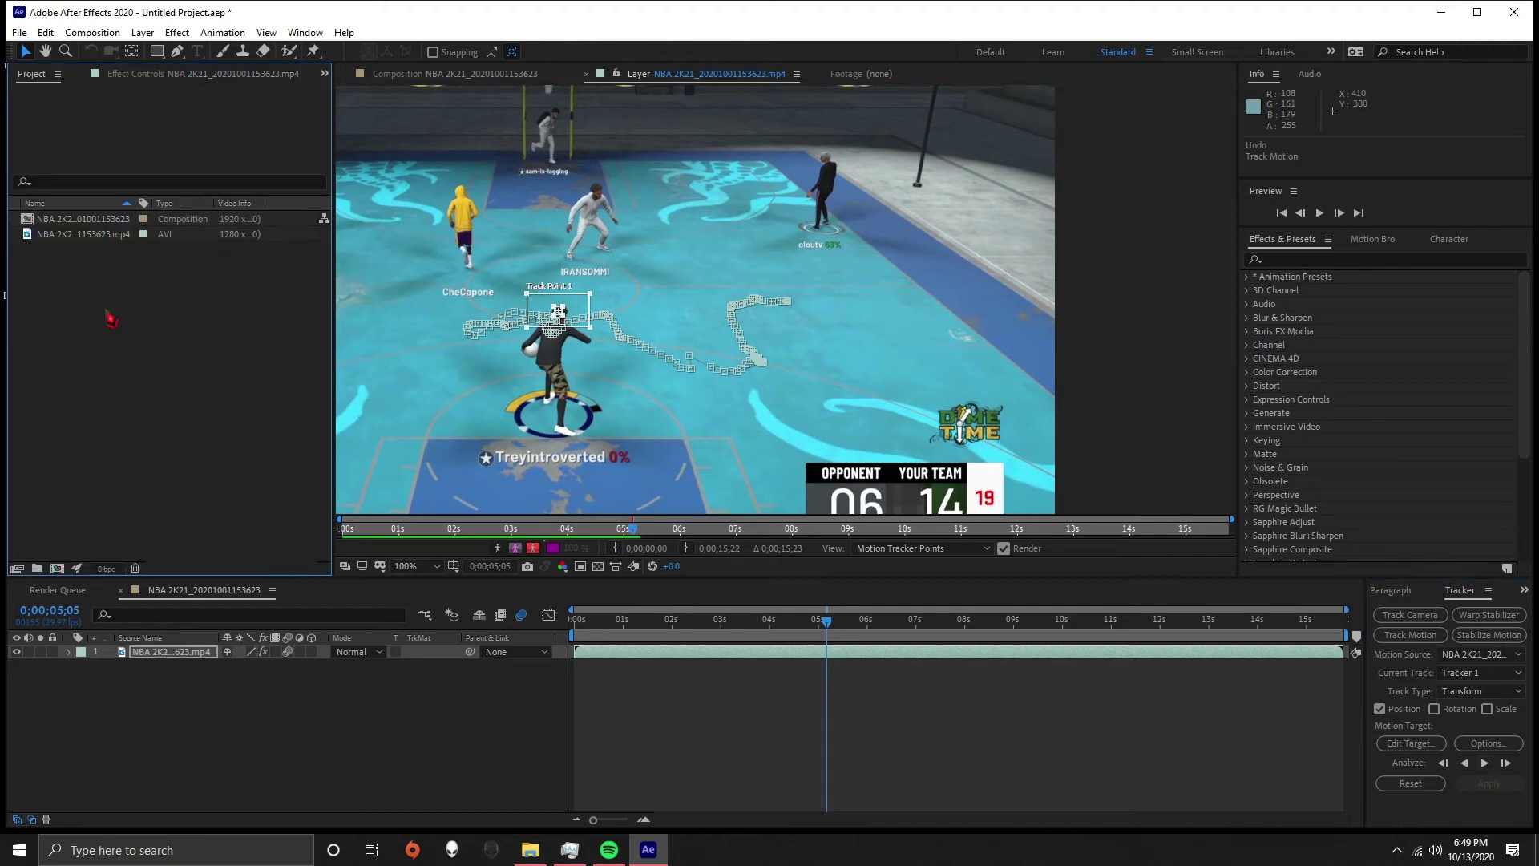
pyautogui.click(72, 255)
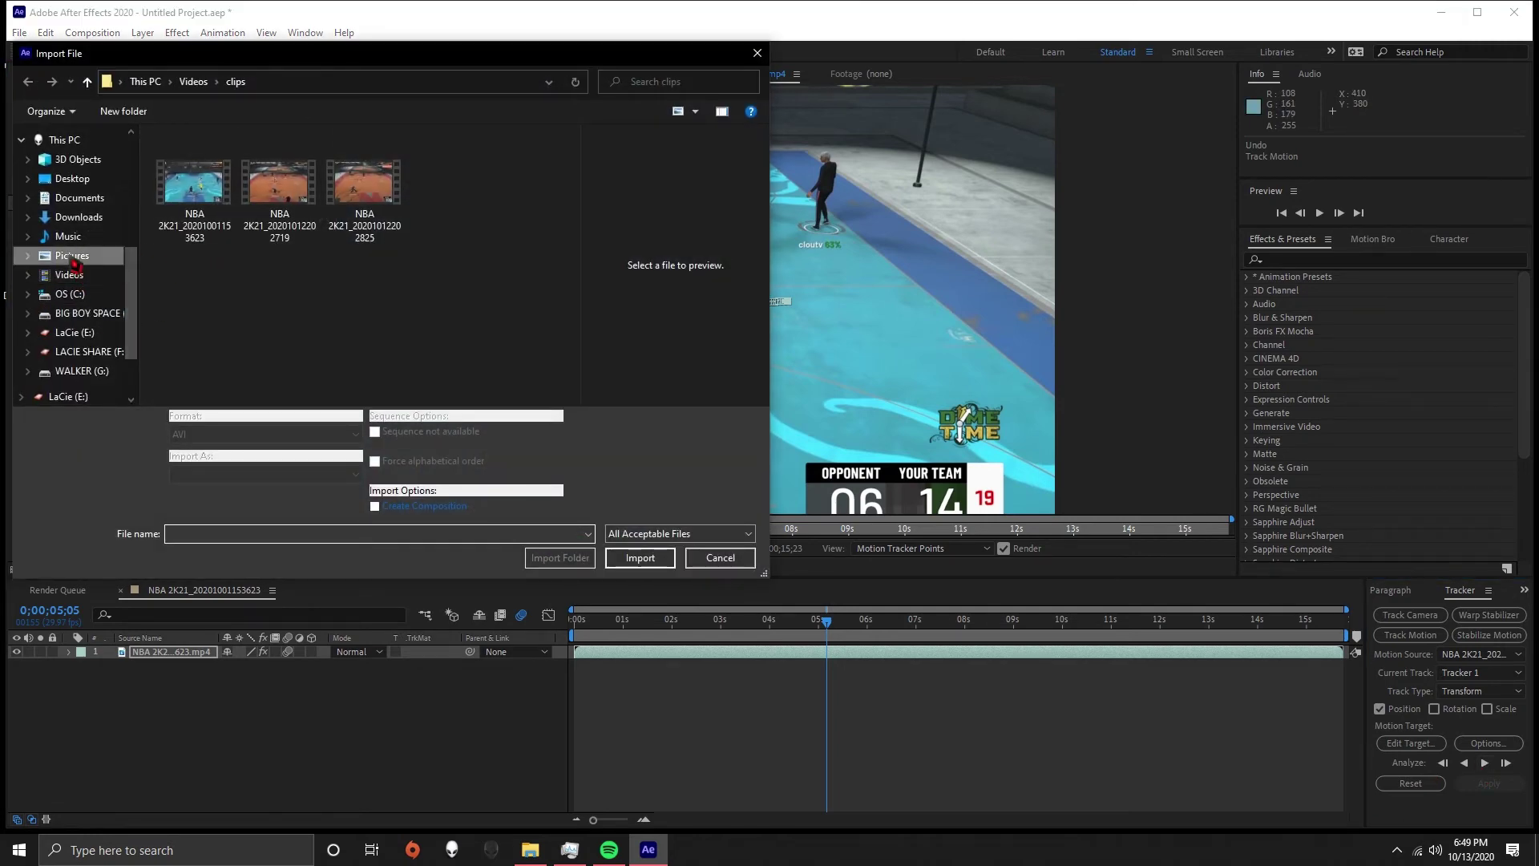
pyautogui.scroll(-3, 418, 345)
pyautogui.scroll(-15, 419, 345)
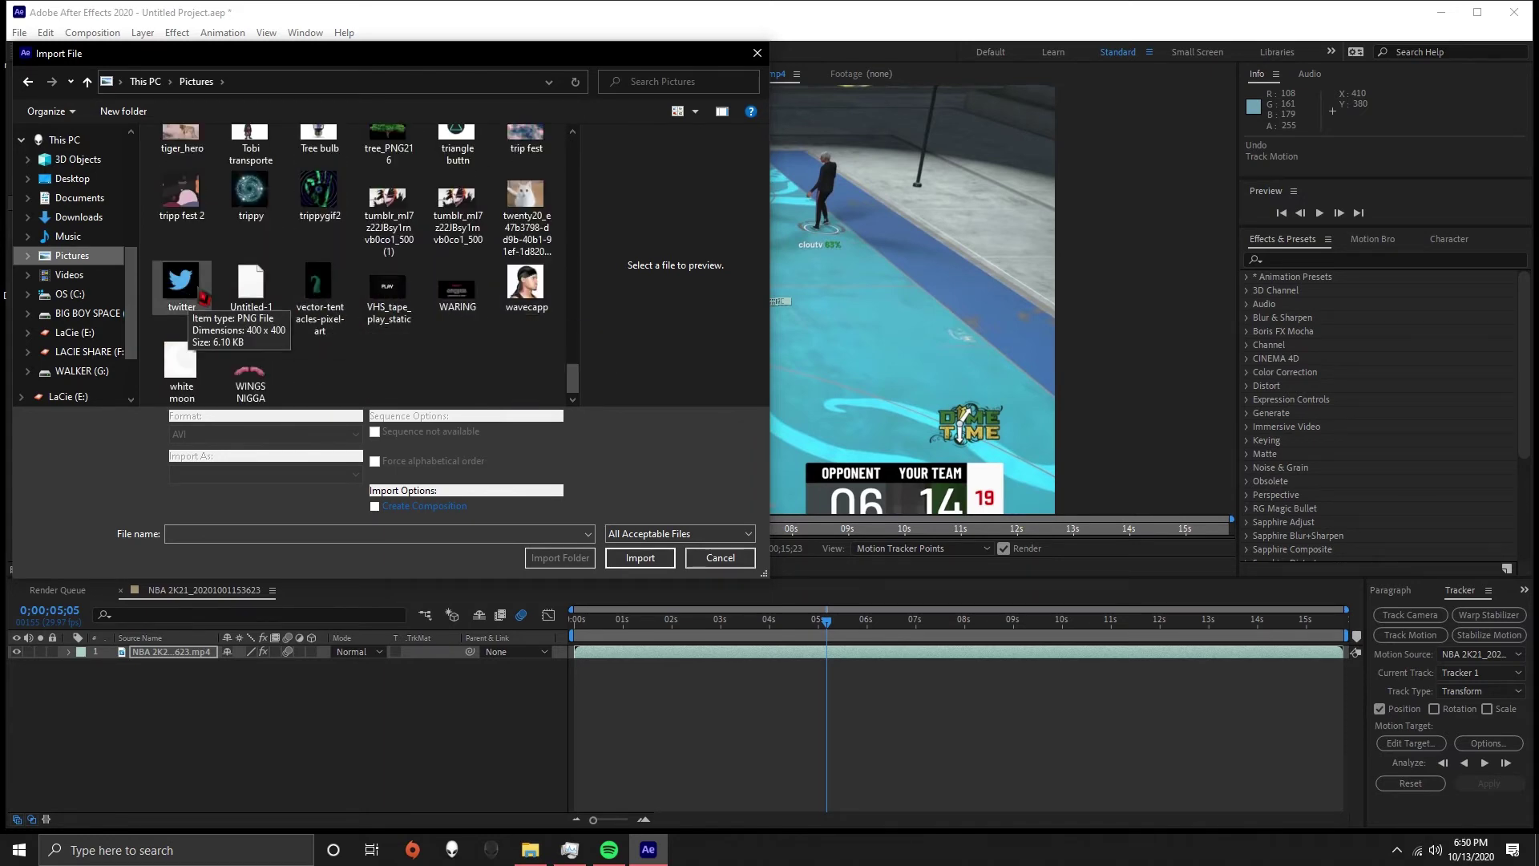
pyautogui.scroll(1, 205, 296)
pyautogui.click(335, 191)
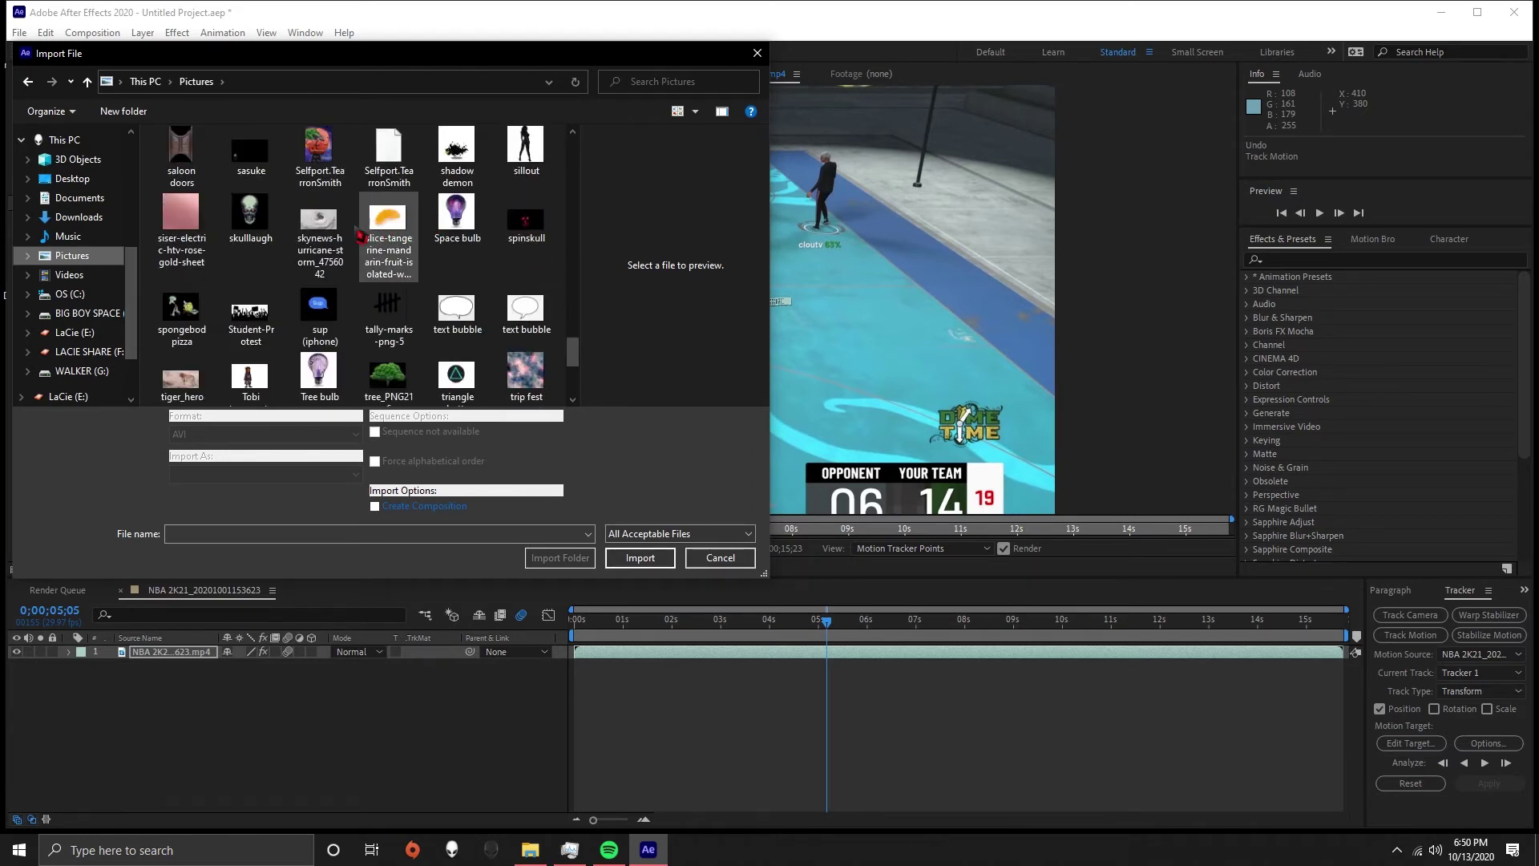
pyautogui.click(640, 558)
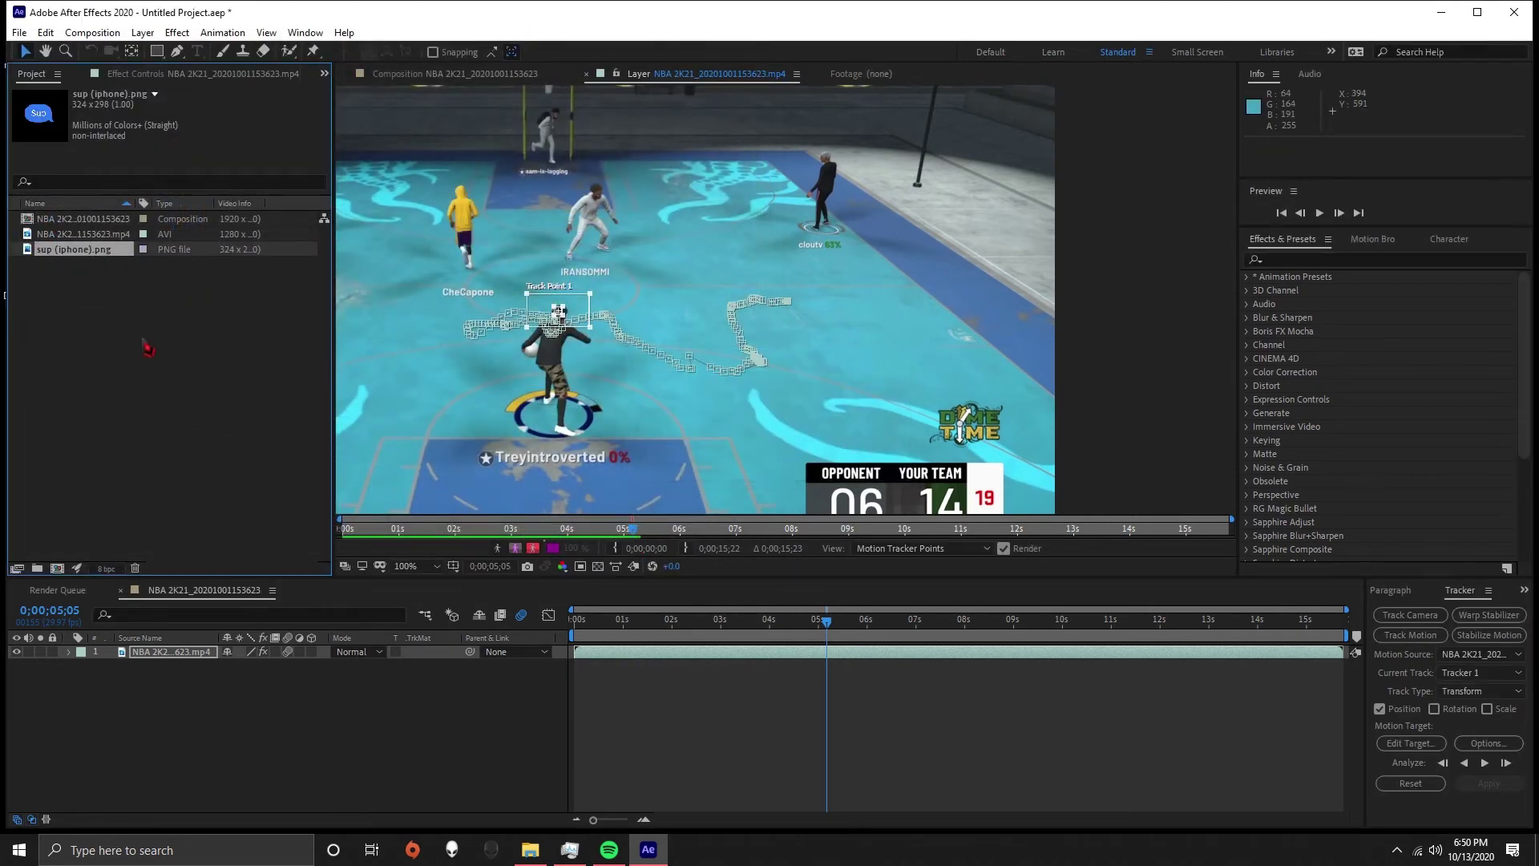
# Add sup (iphone).png to the composition above the NBA 2K21 clip and align its start with the first frame
pyautogui.moveTo(90, 258); pyautogui.dragTo(628, 660)
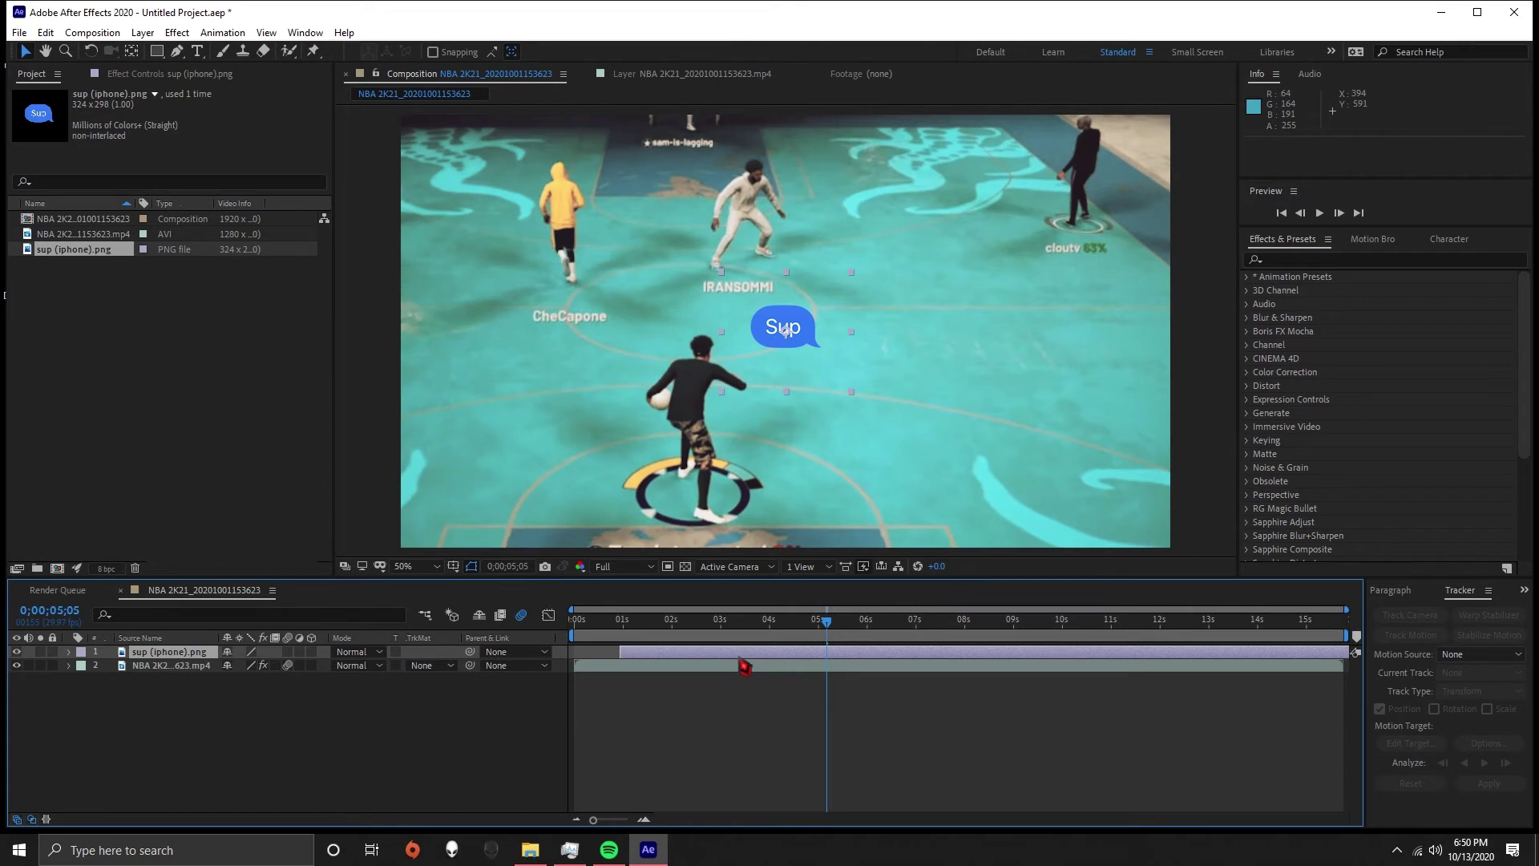
pyautogui.moveTo(744, 666); pyautogui.dragTo(701, 671)
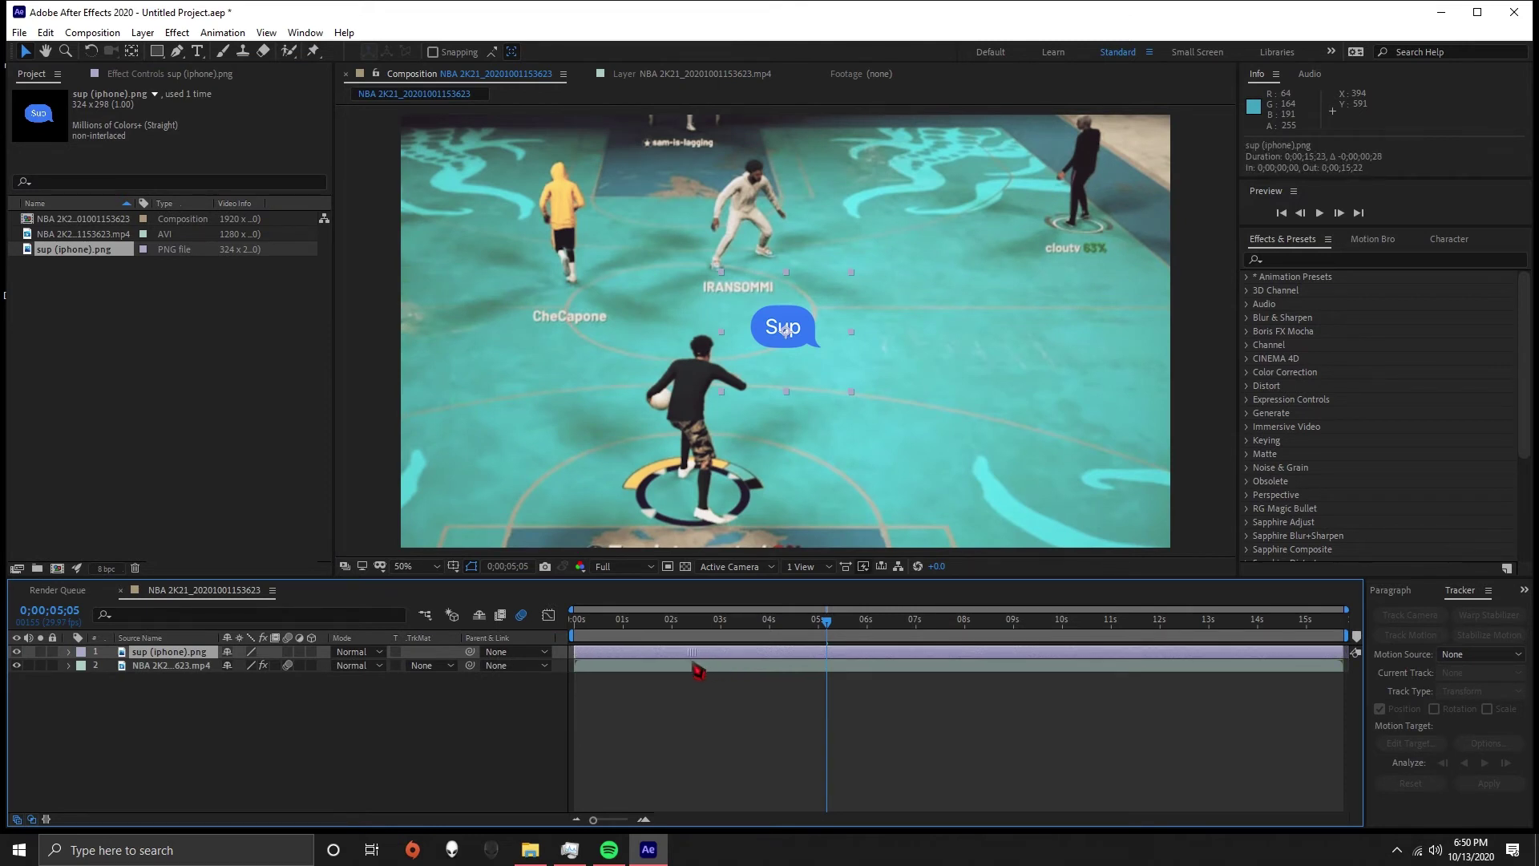
# Choose the NBA 2K21 clip as the tracker's motion source
pyautogui.click(692, 667)
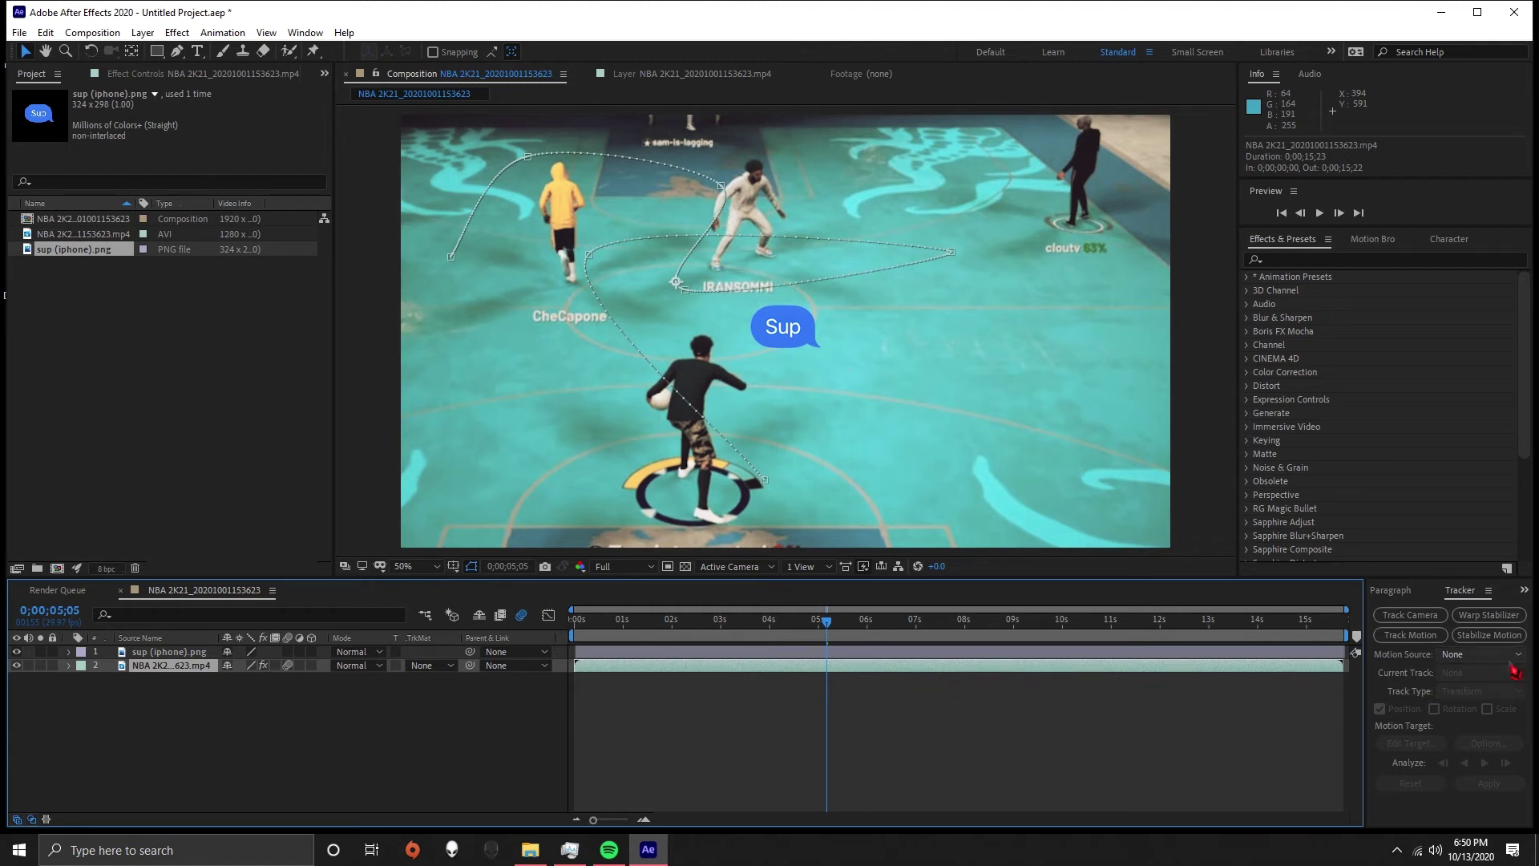
pyautogui.click(1514, 655)
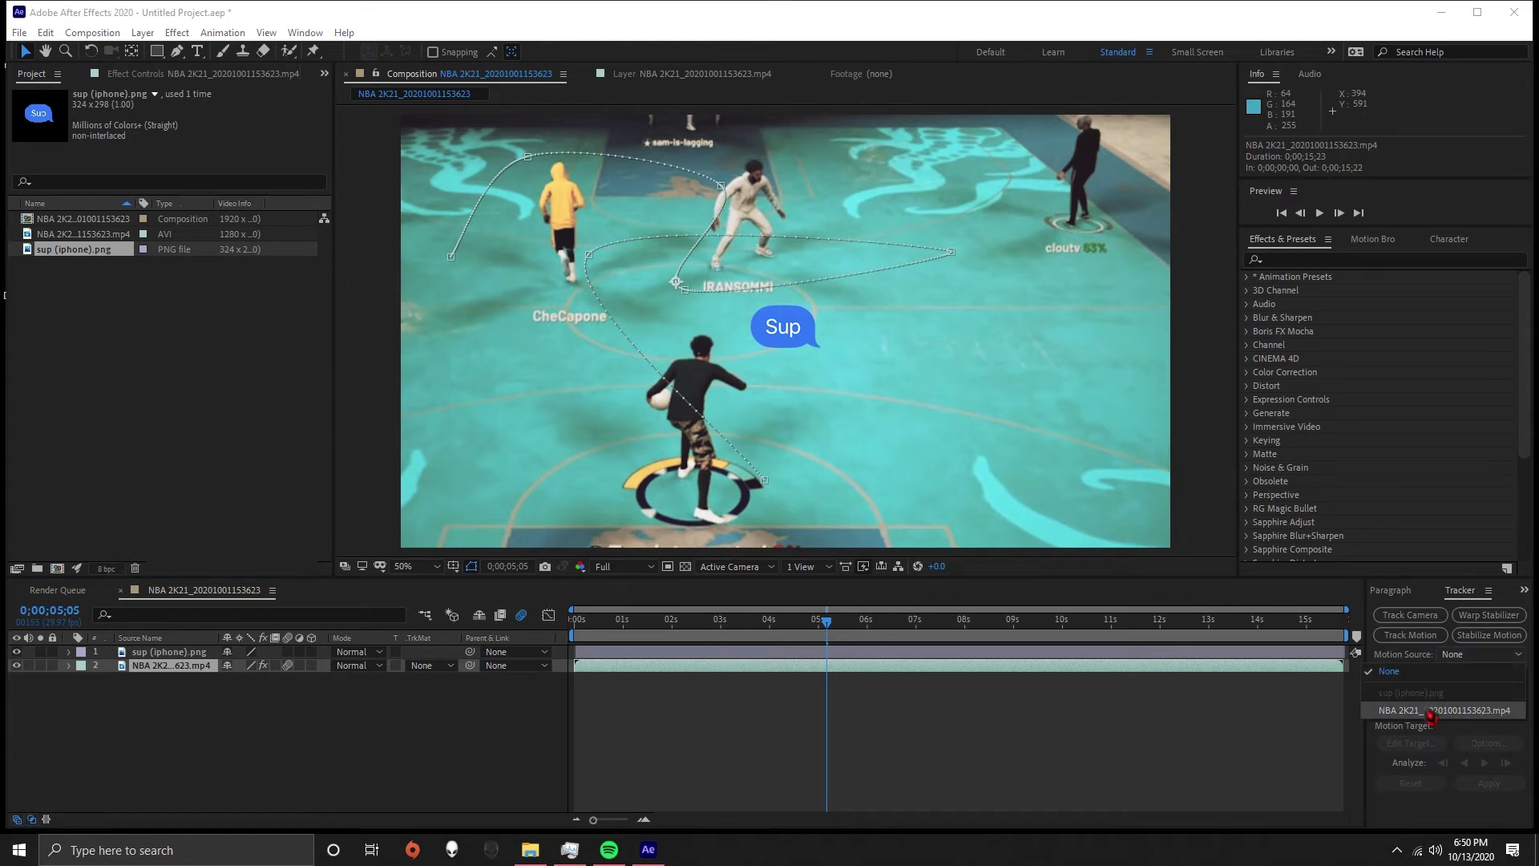
pyautogui.click(1432, 711)
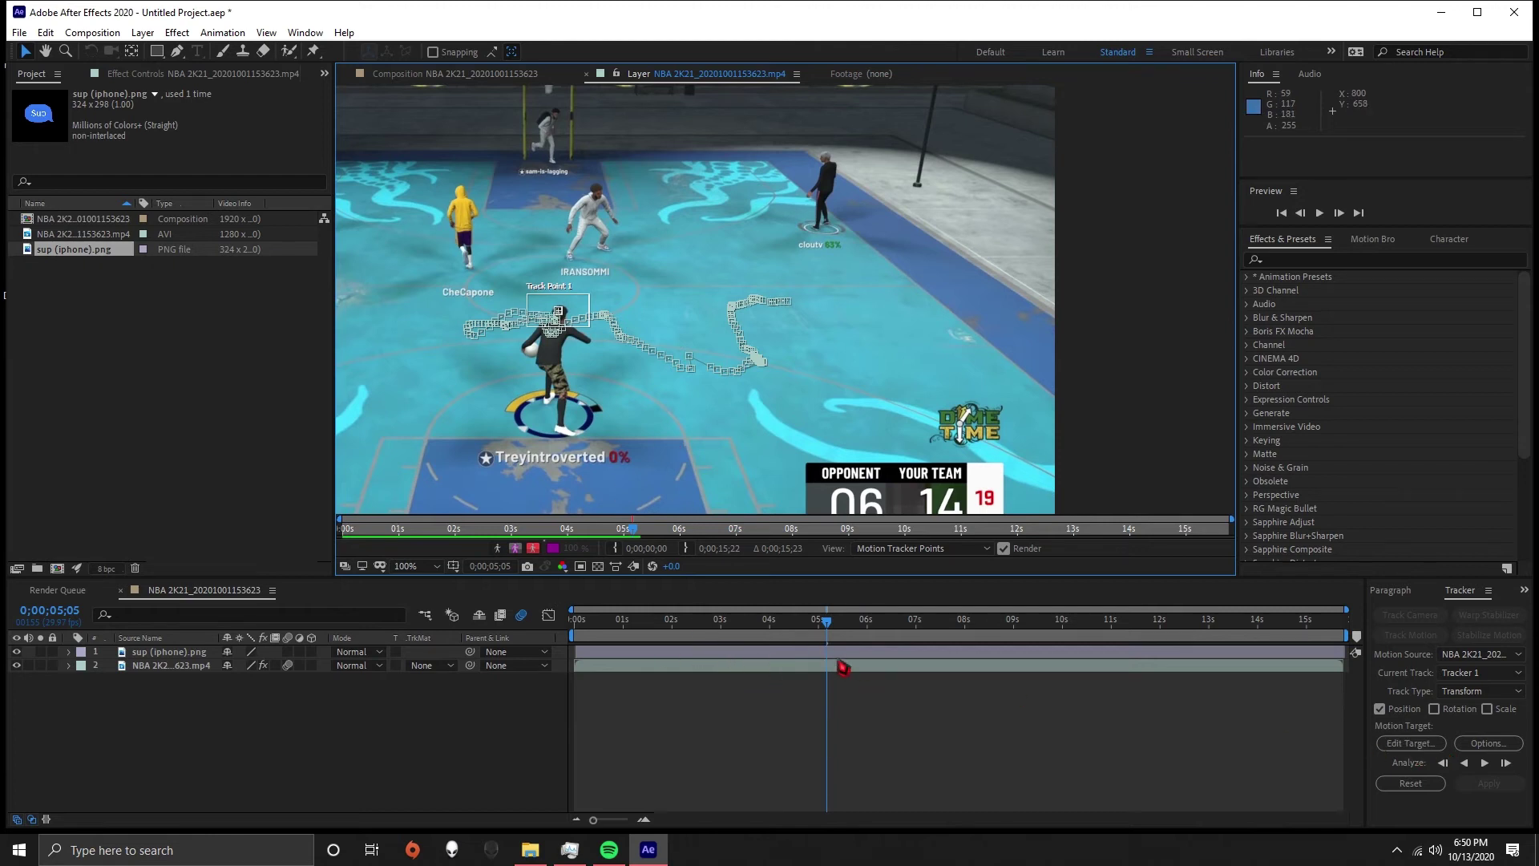
# Set sup (iphone).png as the motion target of Tracker 1 and apply the tracked motion to it
pyautogui.click(1411, 743)
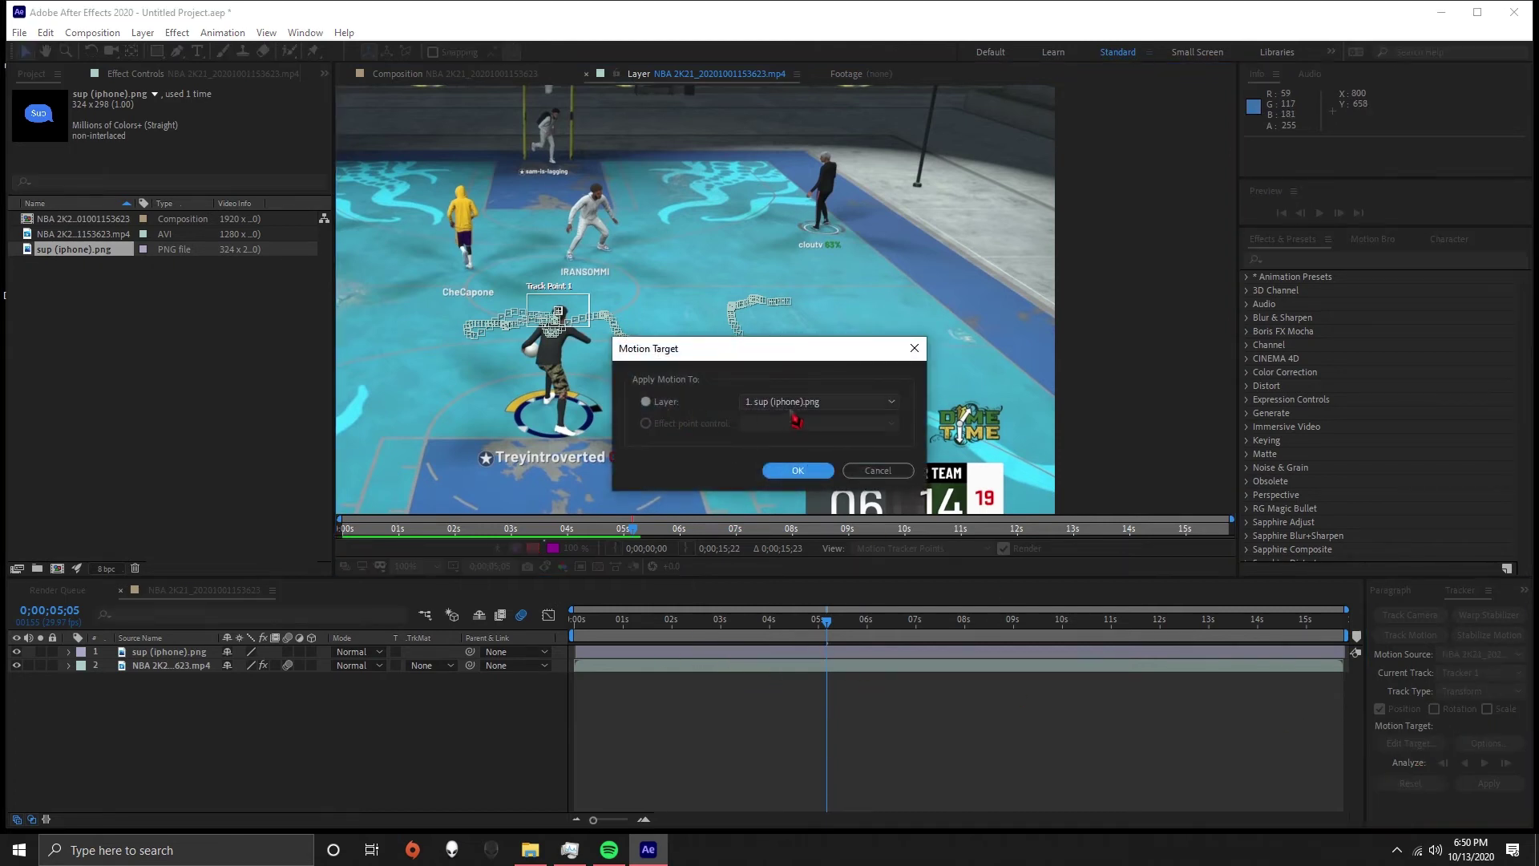
pyautogui.click(789, 402)
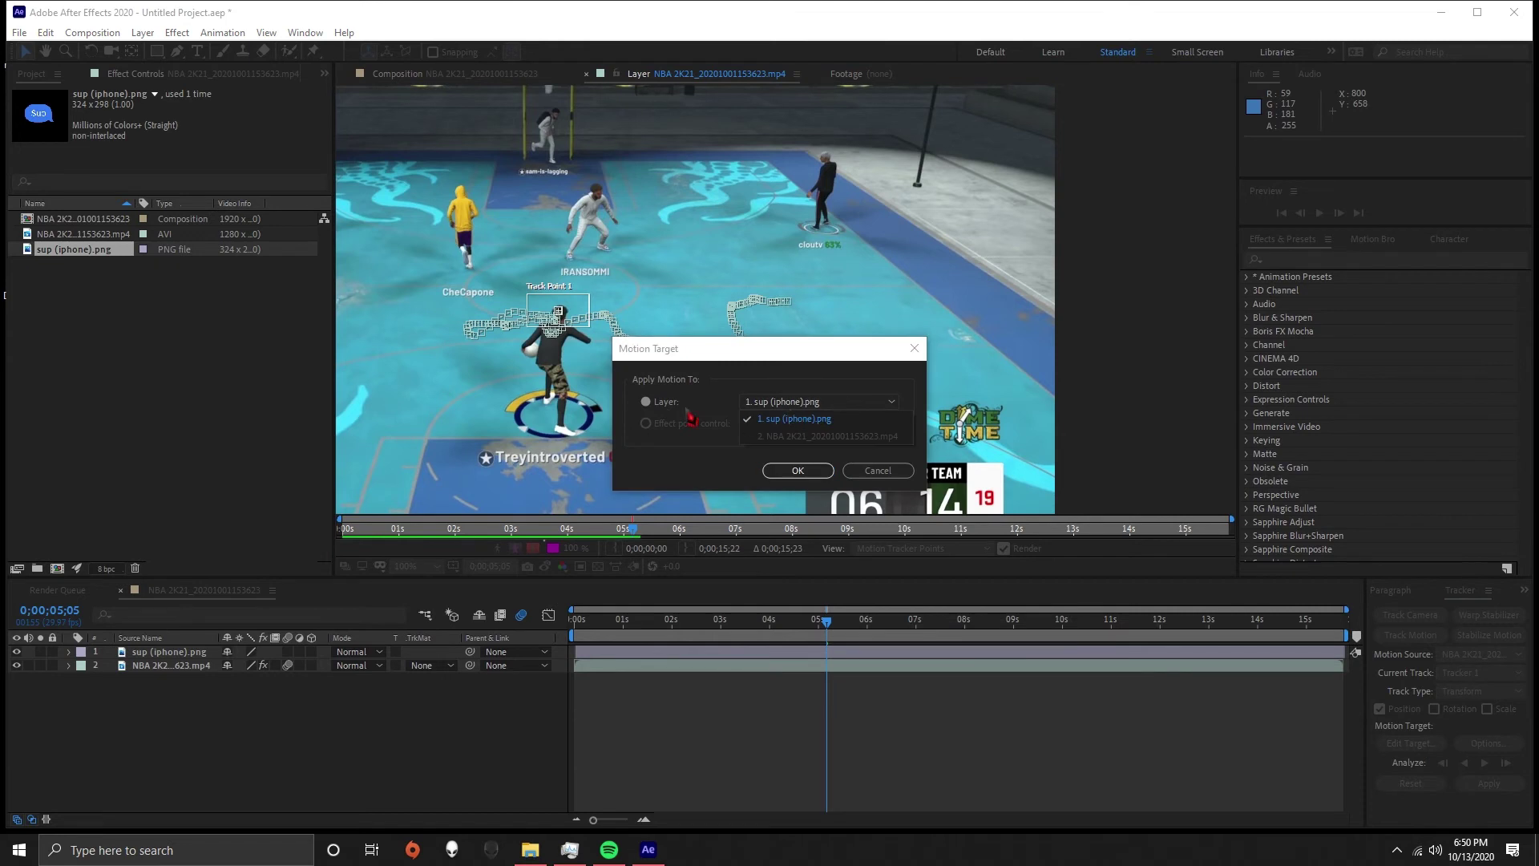
pyautogui.click(795, 423)
pyautogui.click(798, 471)
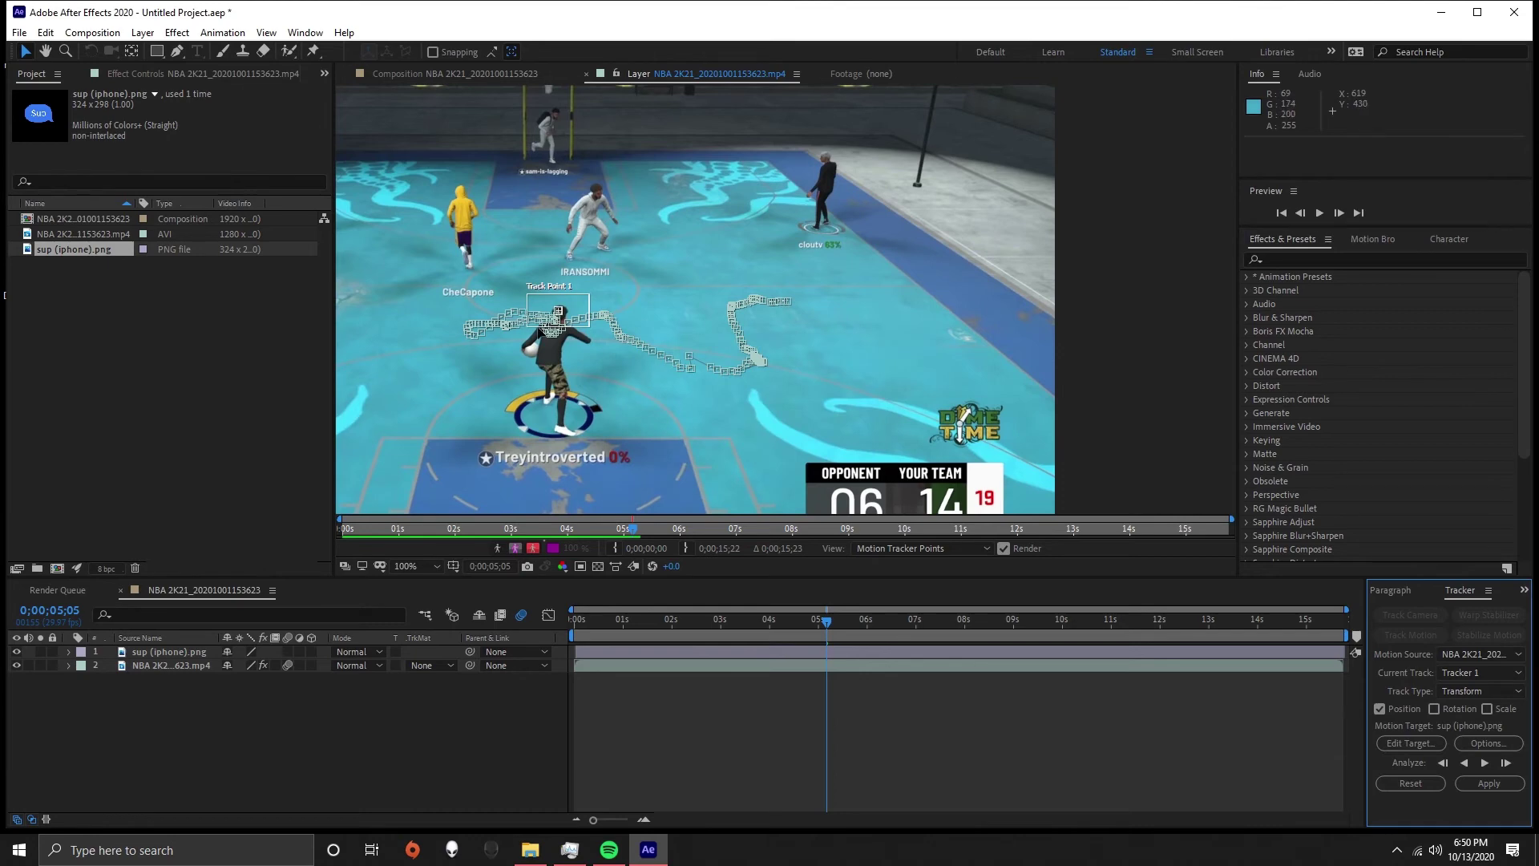
pyautogui.click(1488, 783)
pyautogui.click(755, 442)
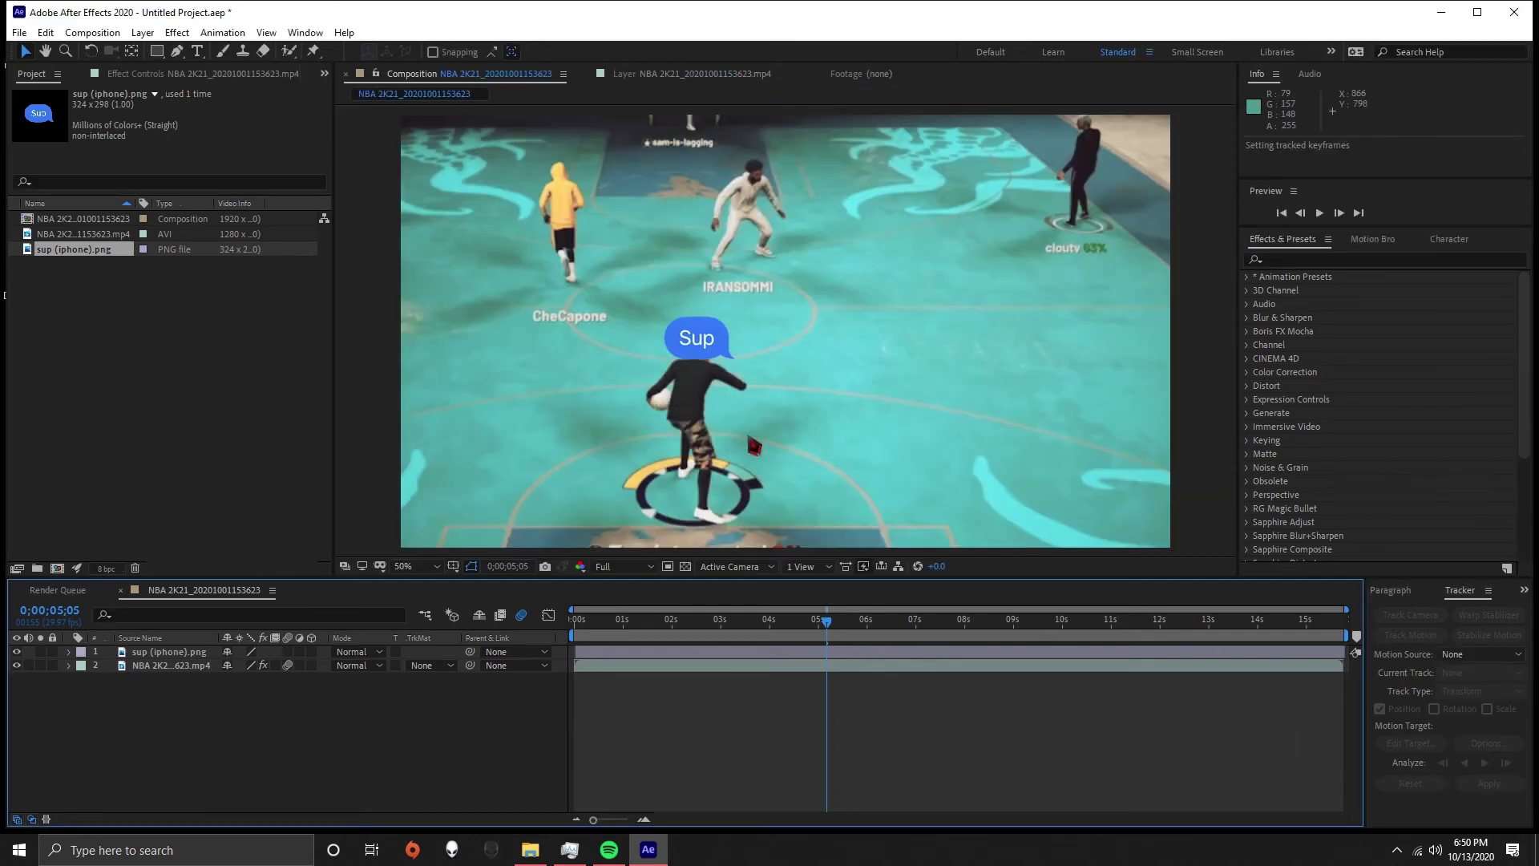
# Play the composition from 0;00;00;26 to check how the Sup bubble follows the player
pyautogui.moveTo(827, 635); pyautogui.dragTo(617, 637)
pyautogui.press('space')
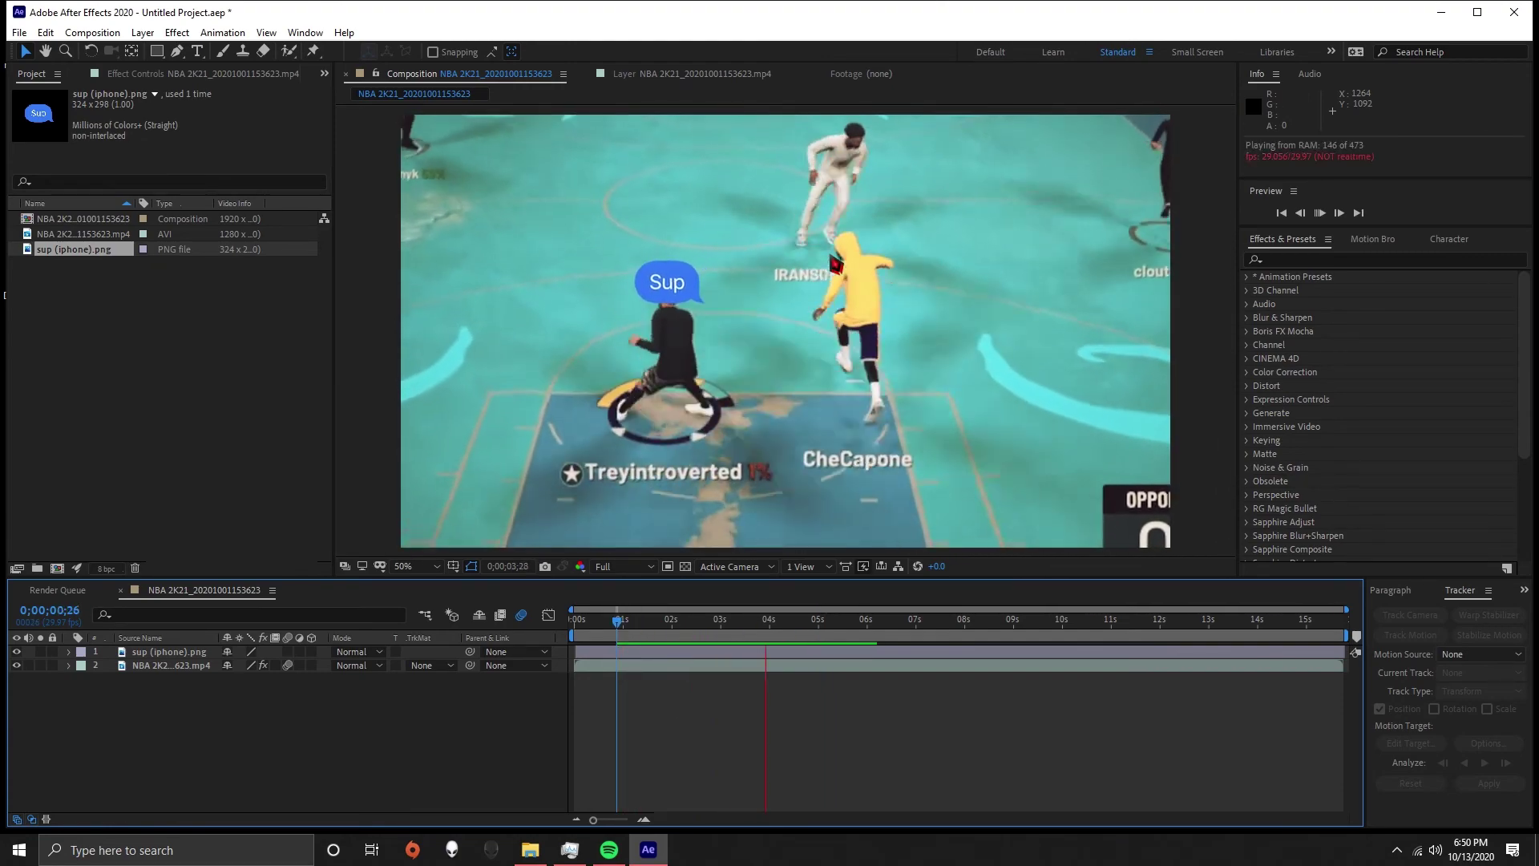
pyautogui.press('space')
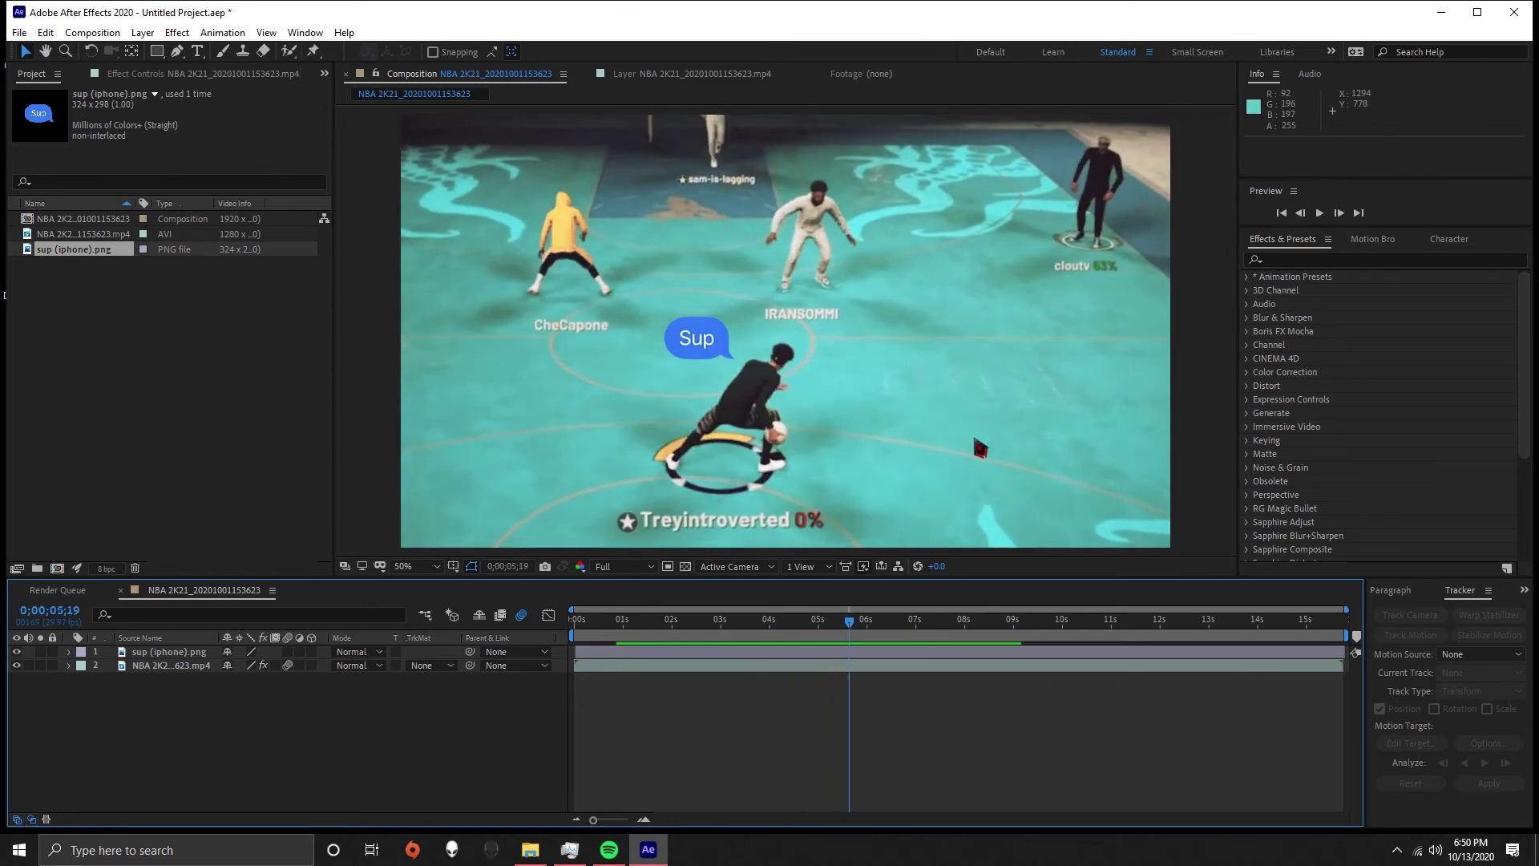
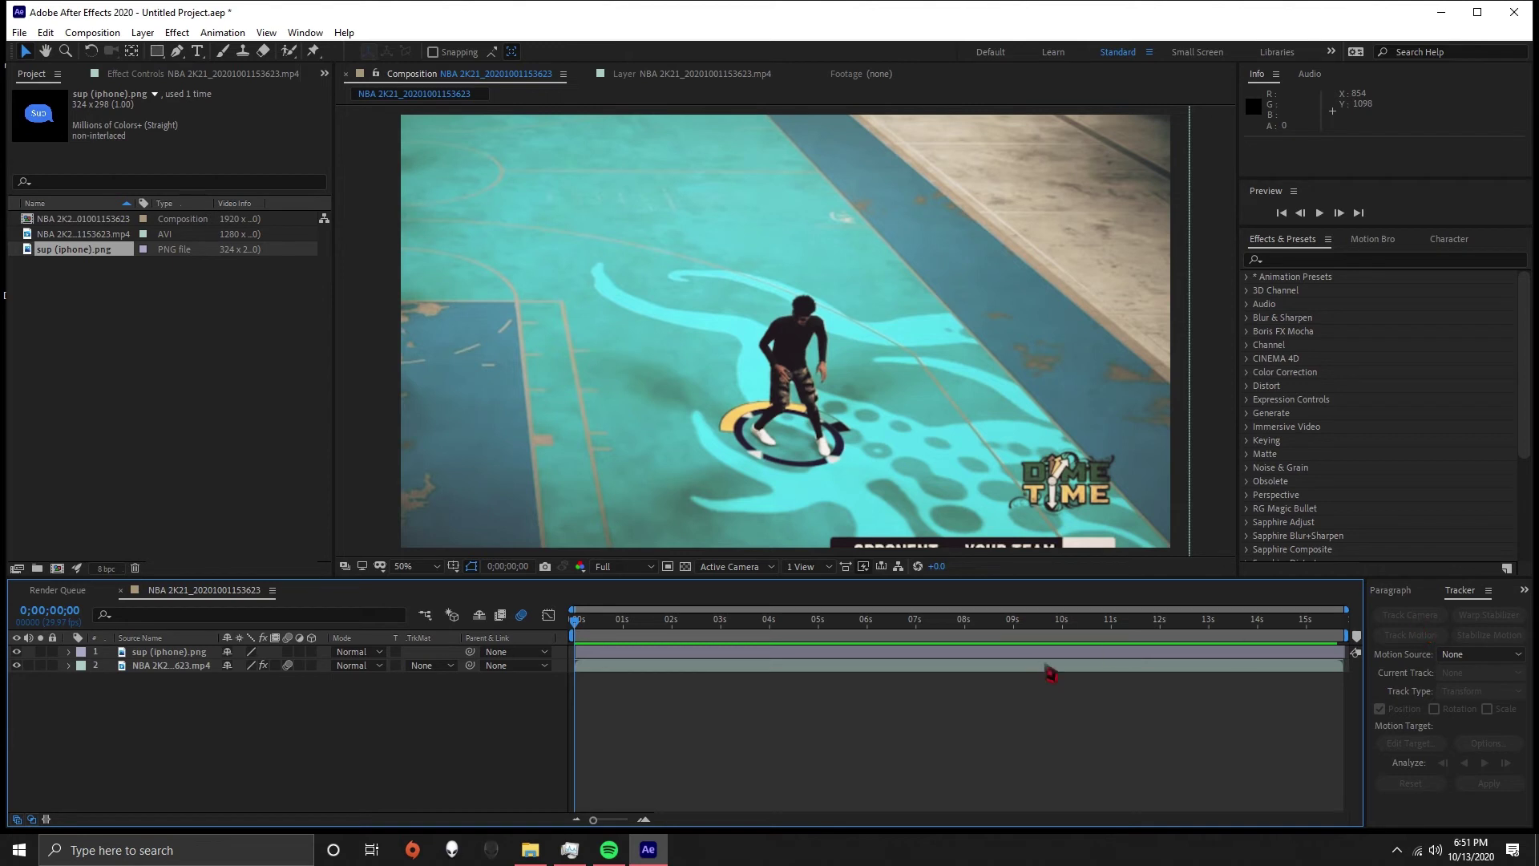
# Delete the Sup image layer and the NBA 2K21 clip layer from the composition
pyautogui.click(1023, 654)
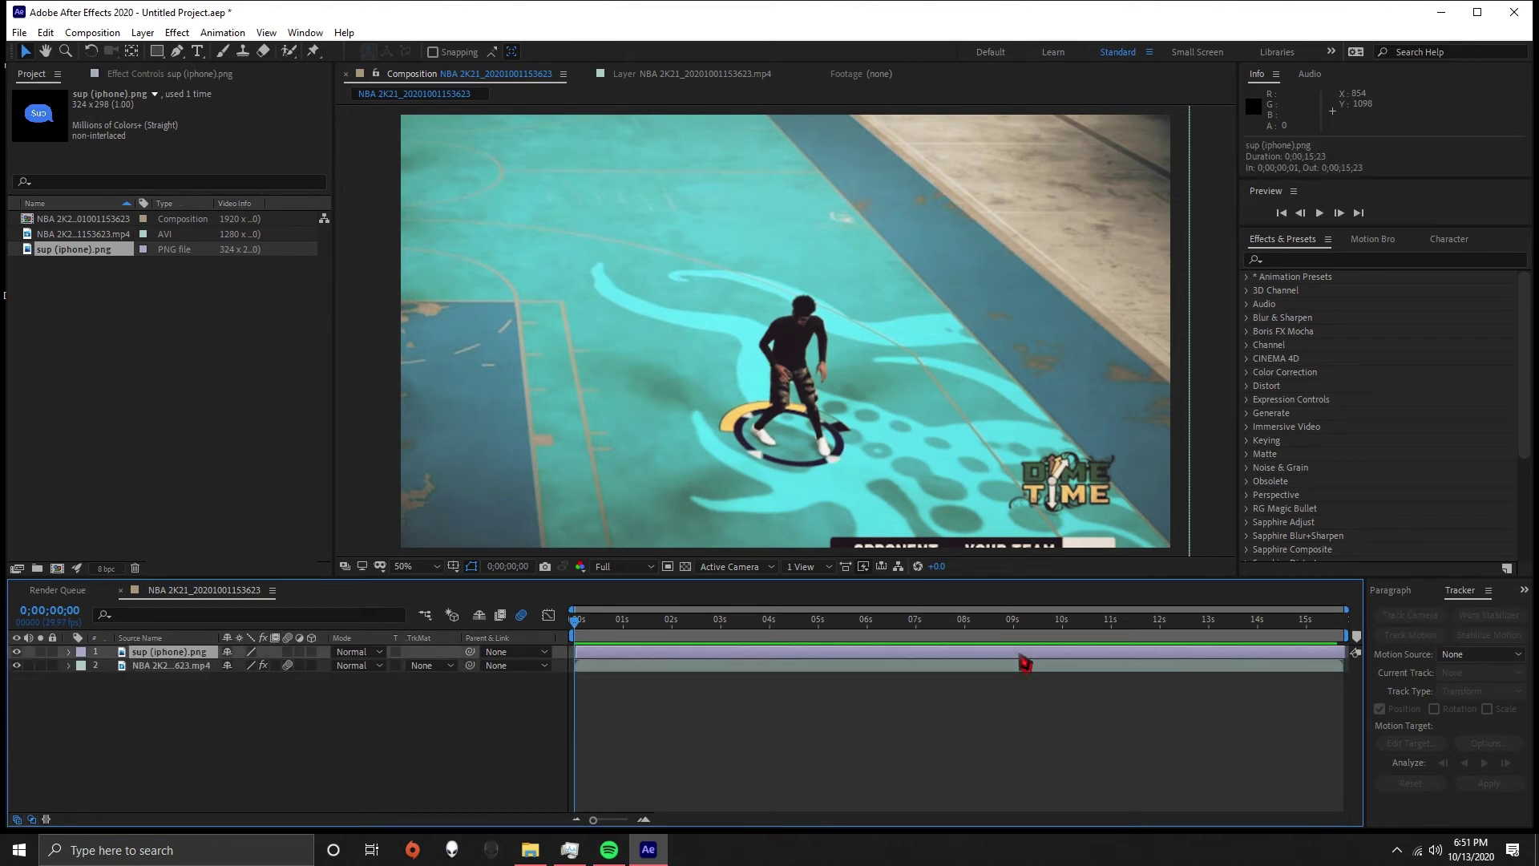
pyautogui.press('Delete')
pyautogui.click(976, 654)
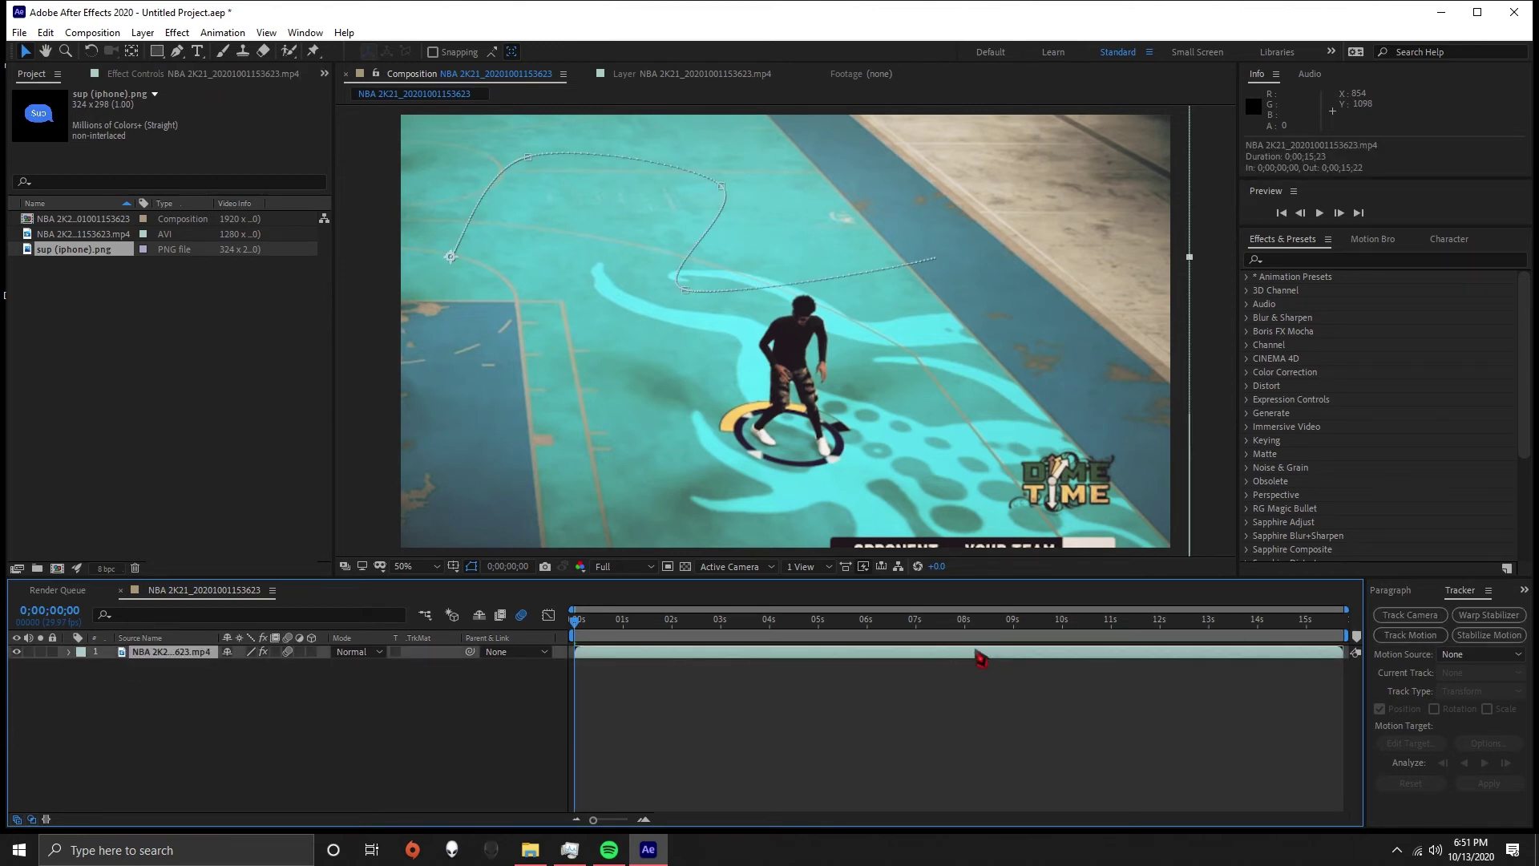
pyautogui.press('Delete')
pyautogui.rightClick(168, 359)
pyautogui.doubleClick(99, 340)
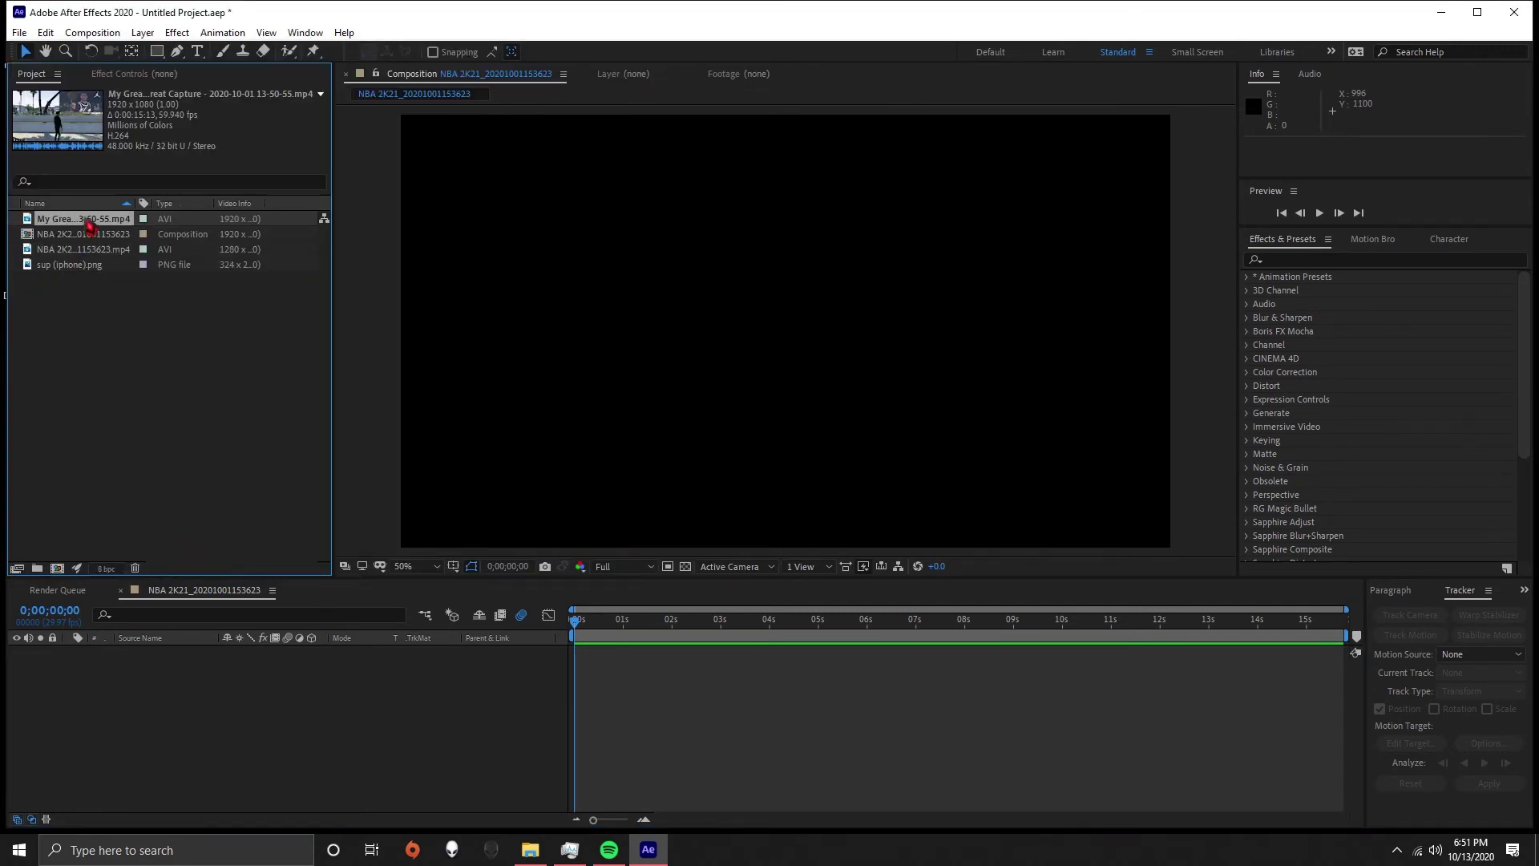
pyautogui.moveTo(90, 227); pyautogui.dragTo(372, 718)
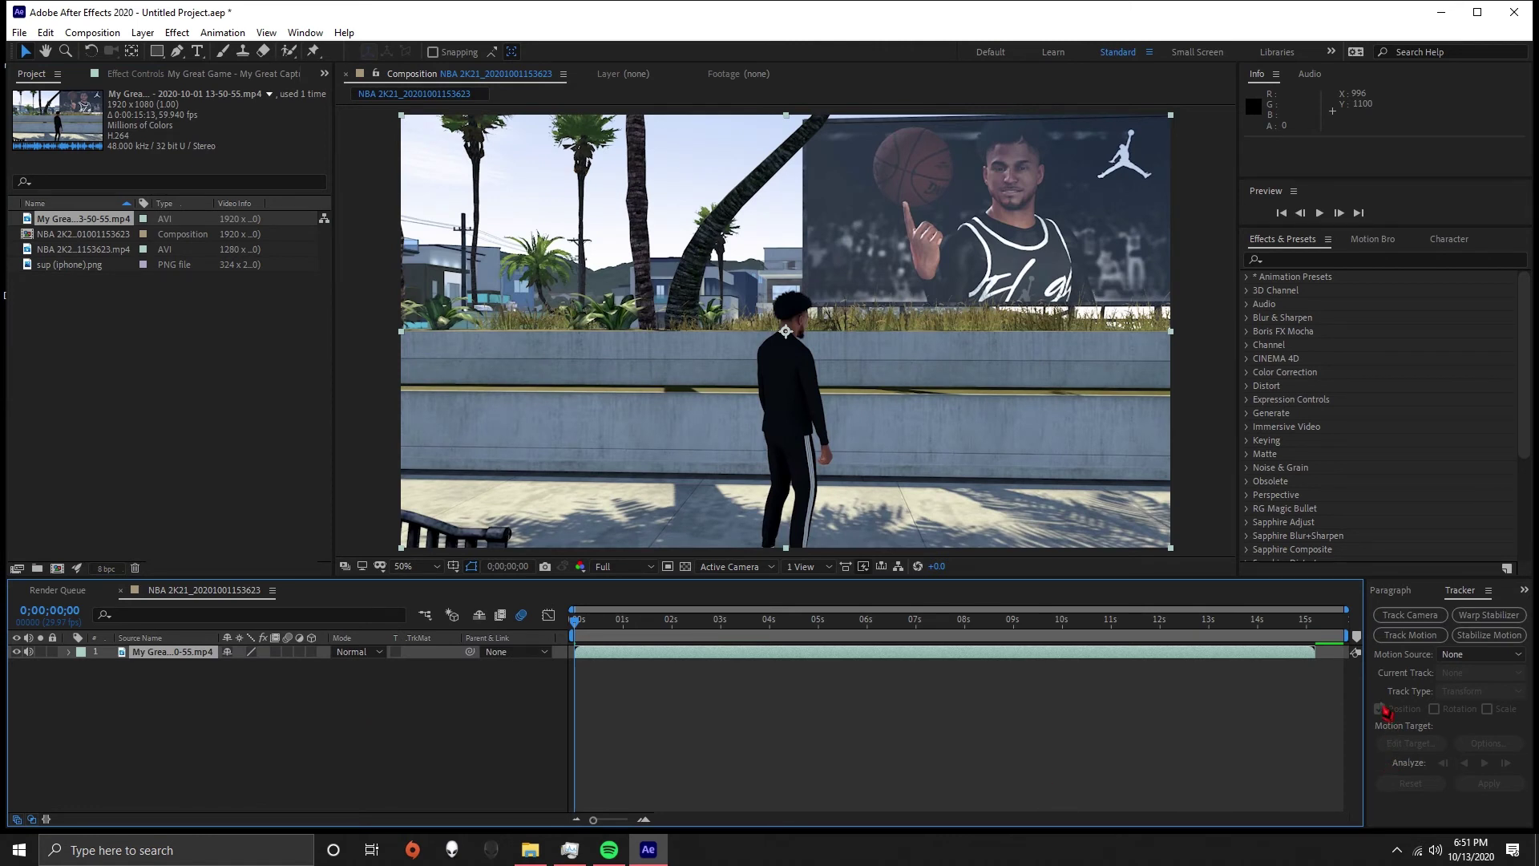
pyautogui.rightClick(849, 653)
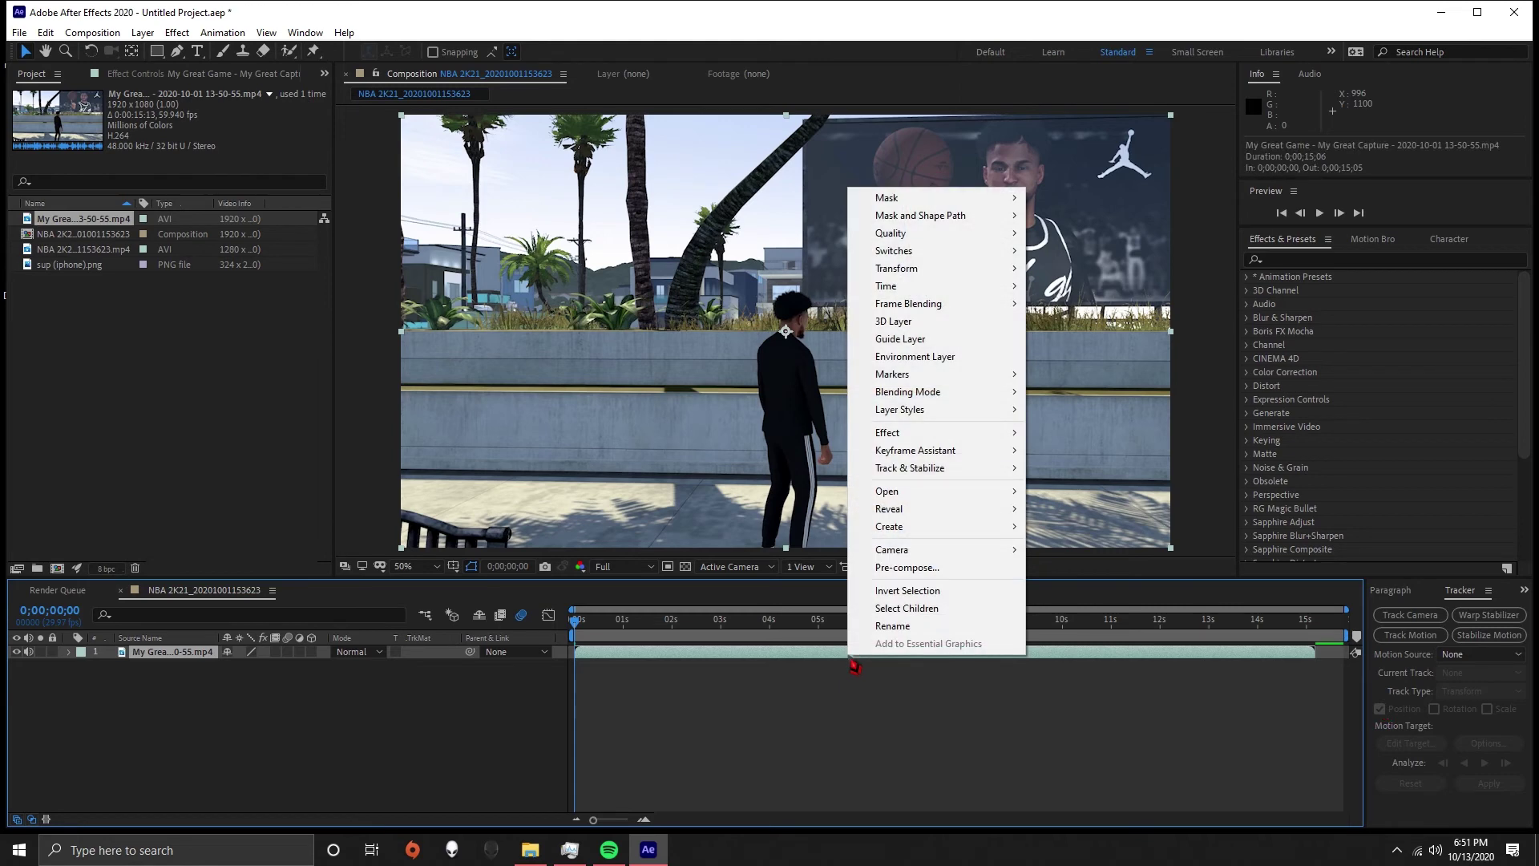
pyautogui.click(903, 572)
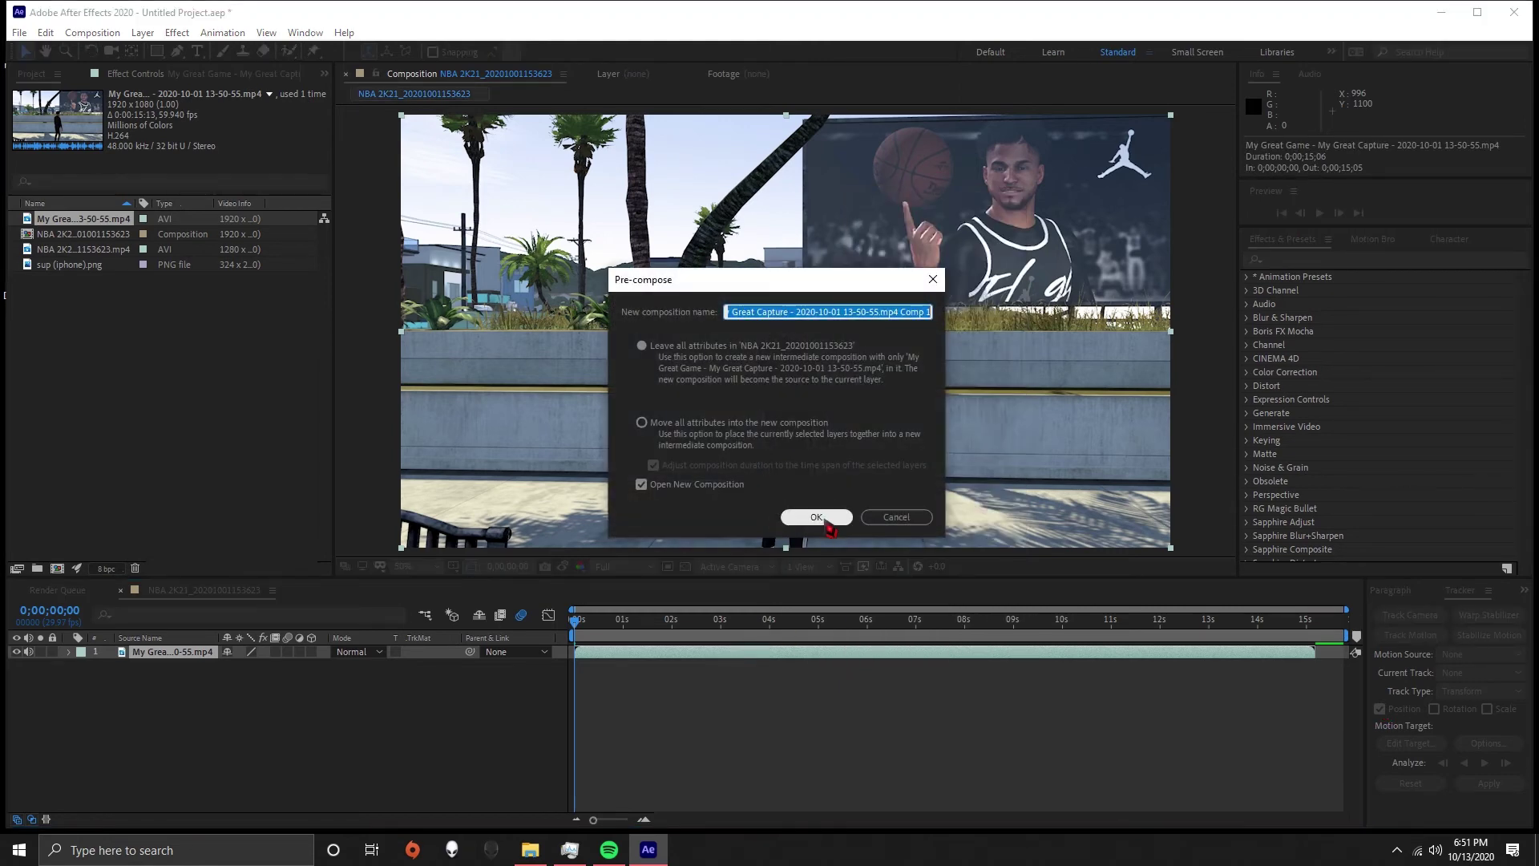
pyautogui.click(825, 520)
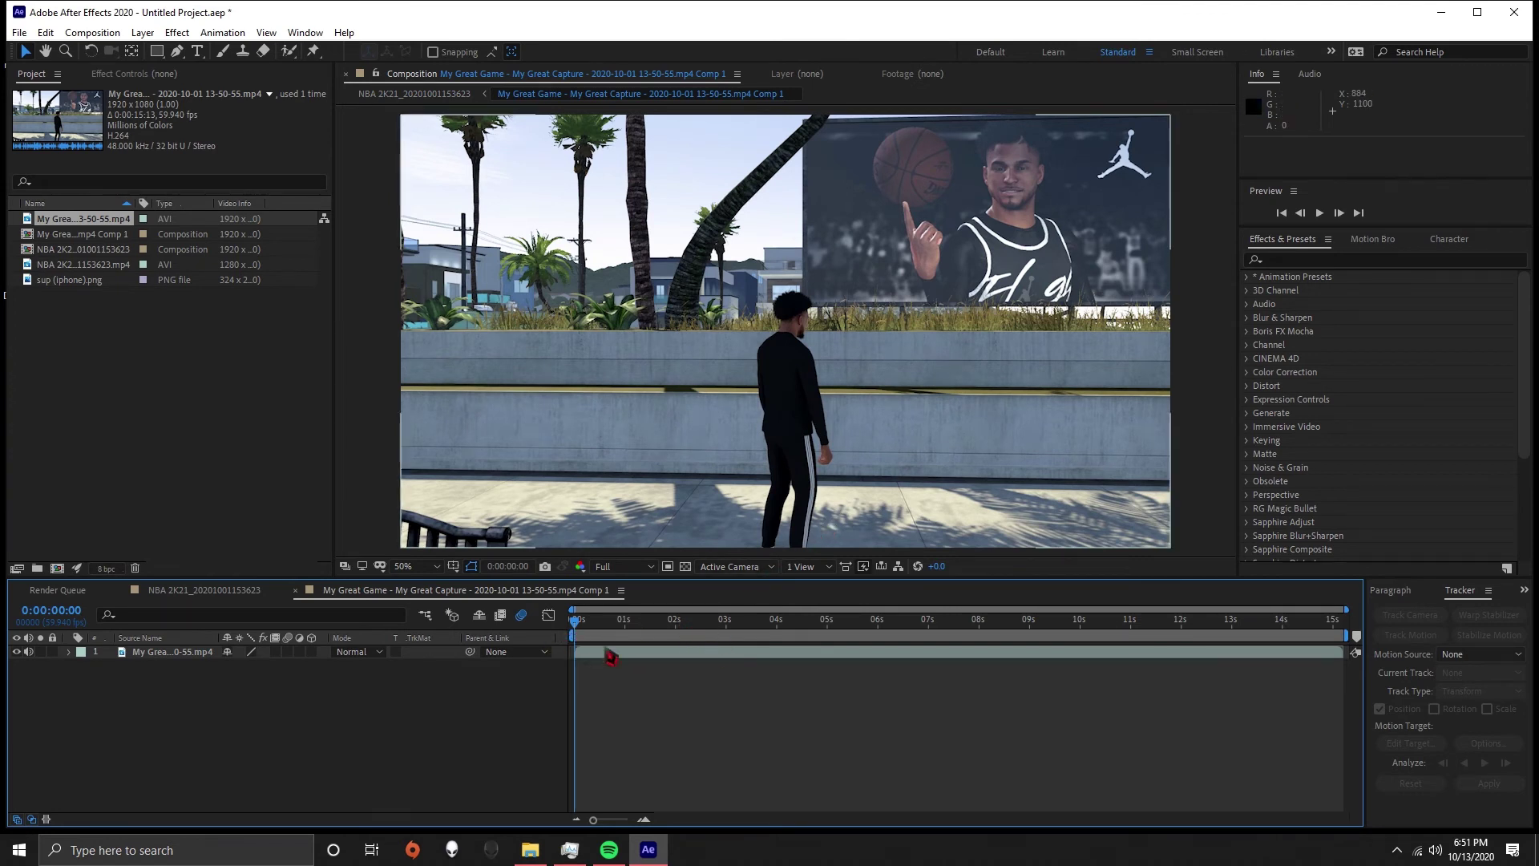
pyautogui.click(208, 593)
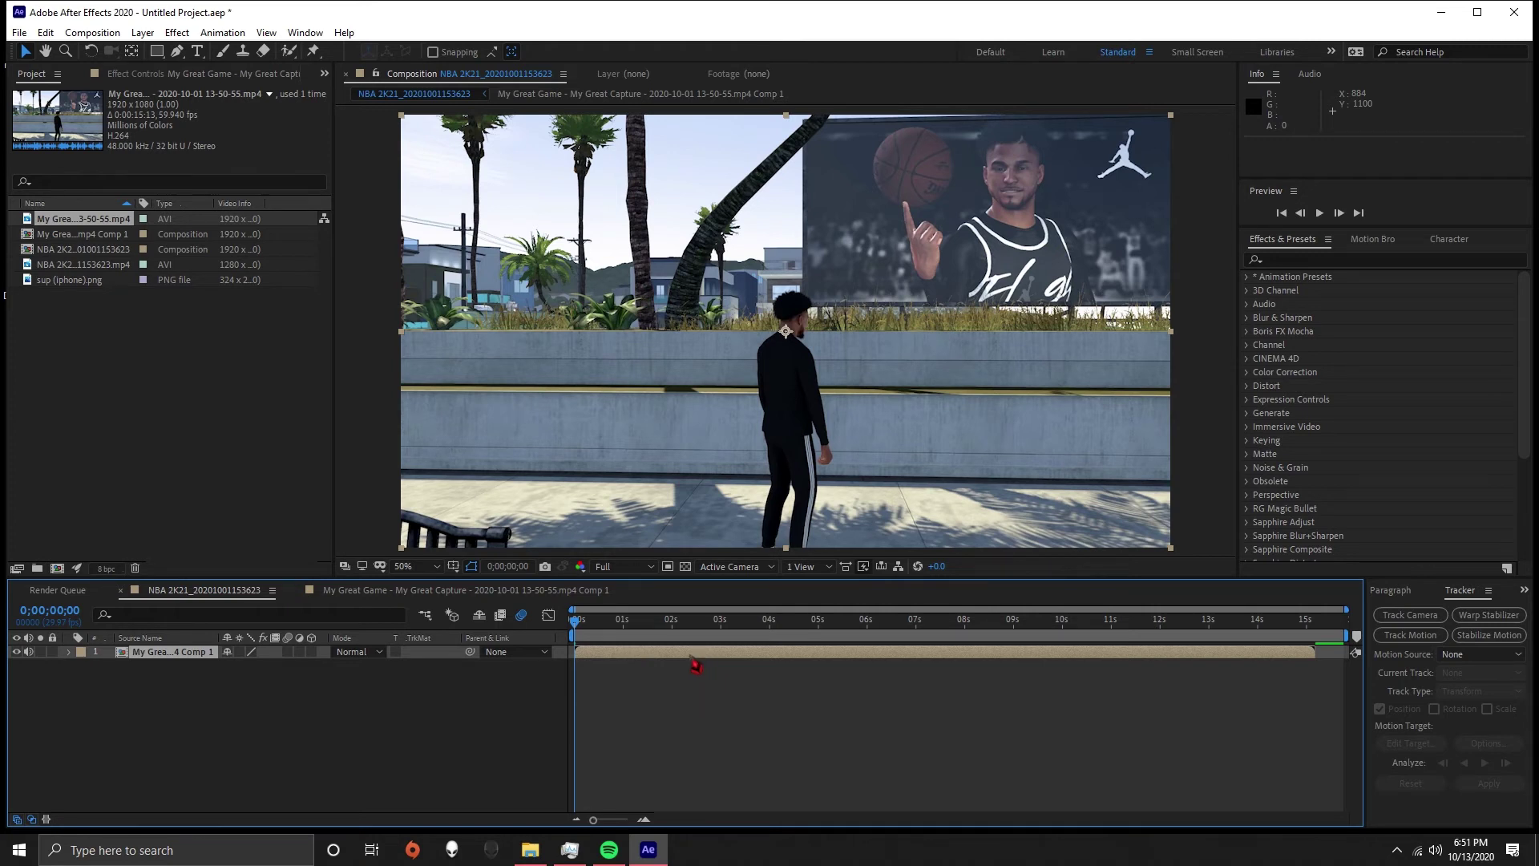
pyautogui.click(550, 593)
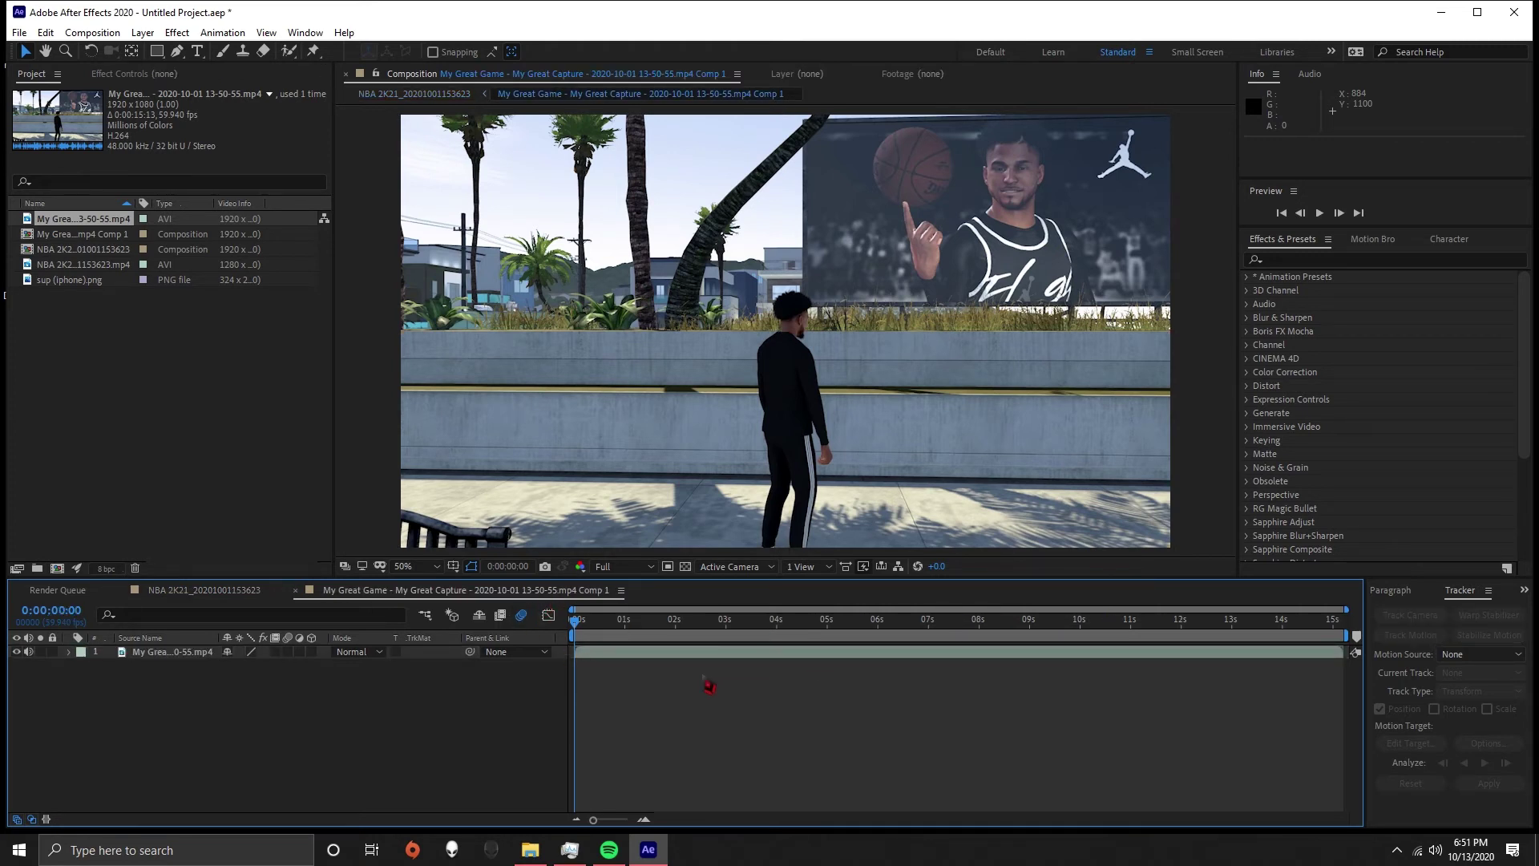
pyautogui.click(210, 598)
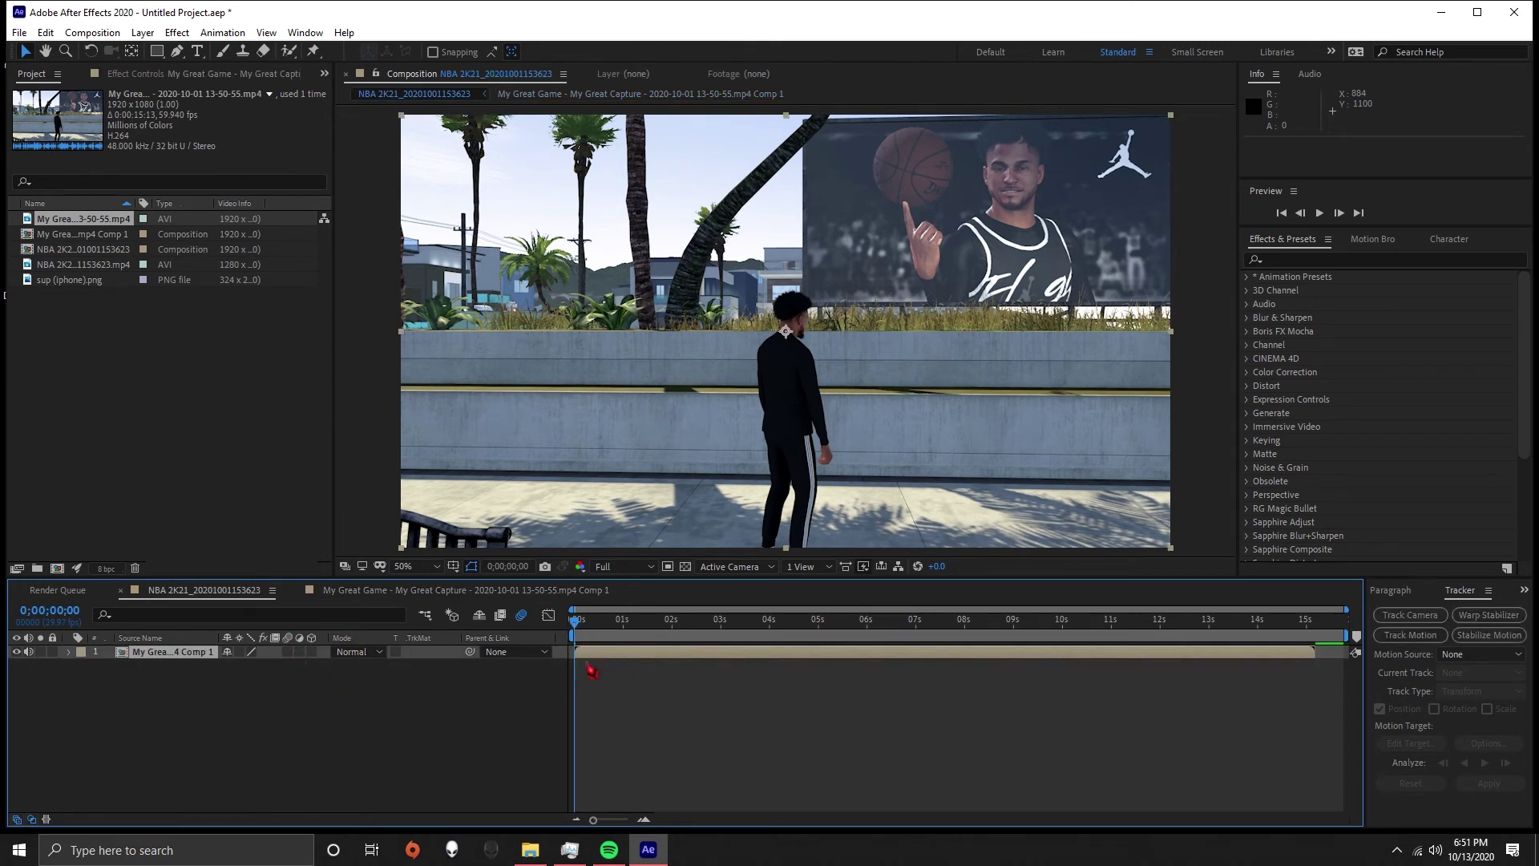
# Run 3D camera tracking on the pre-composed clip with Detailed Analysis and Auto-delete Points Across Time enabled
pyautogui.click(1421, 616)
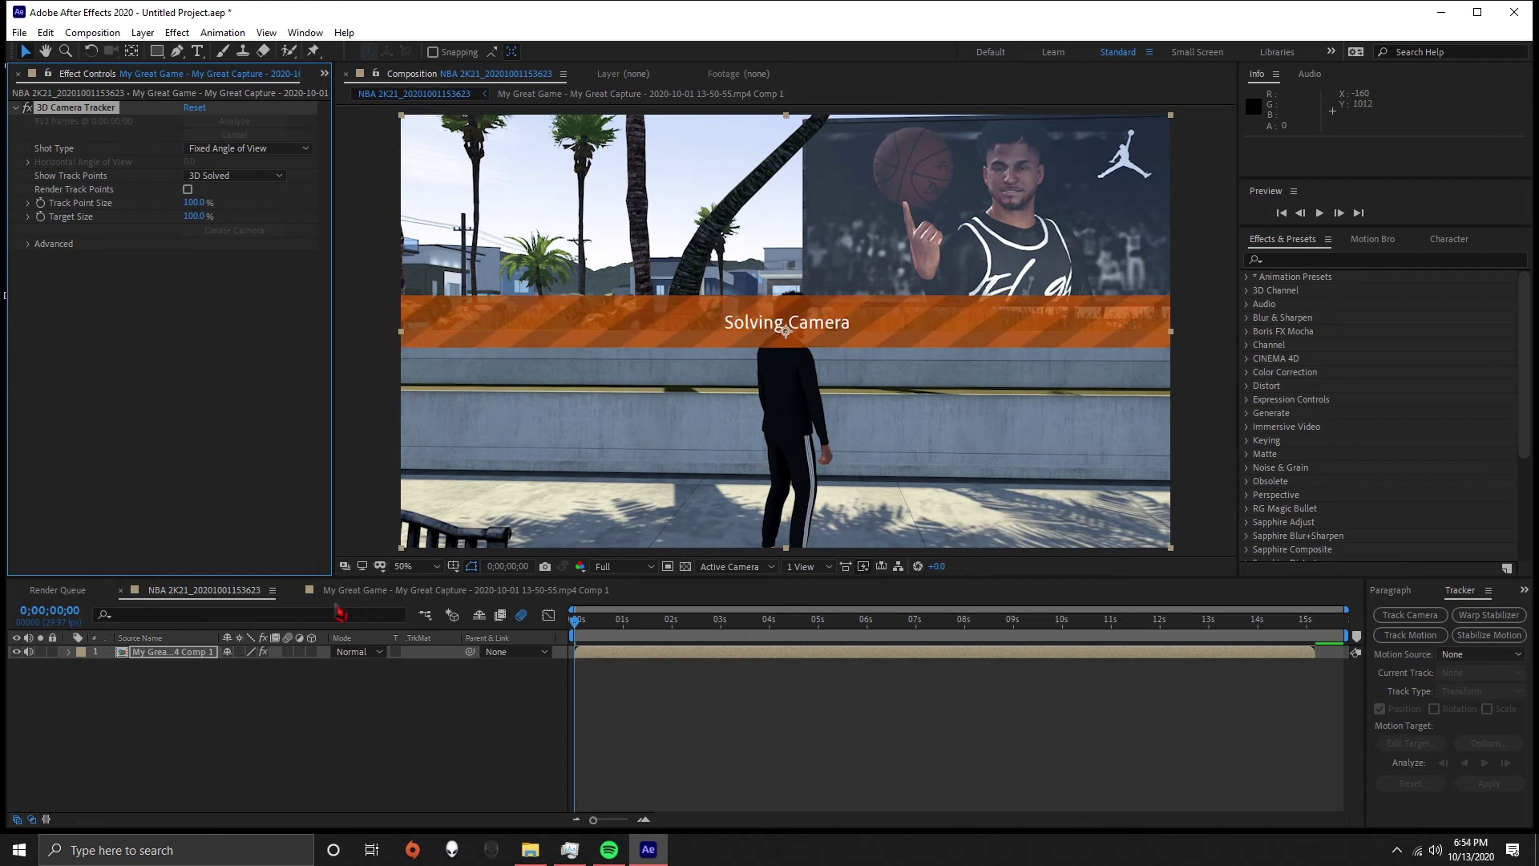
pyautogui.click(30, 243)
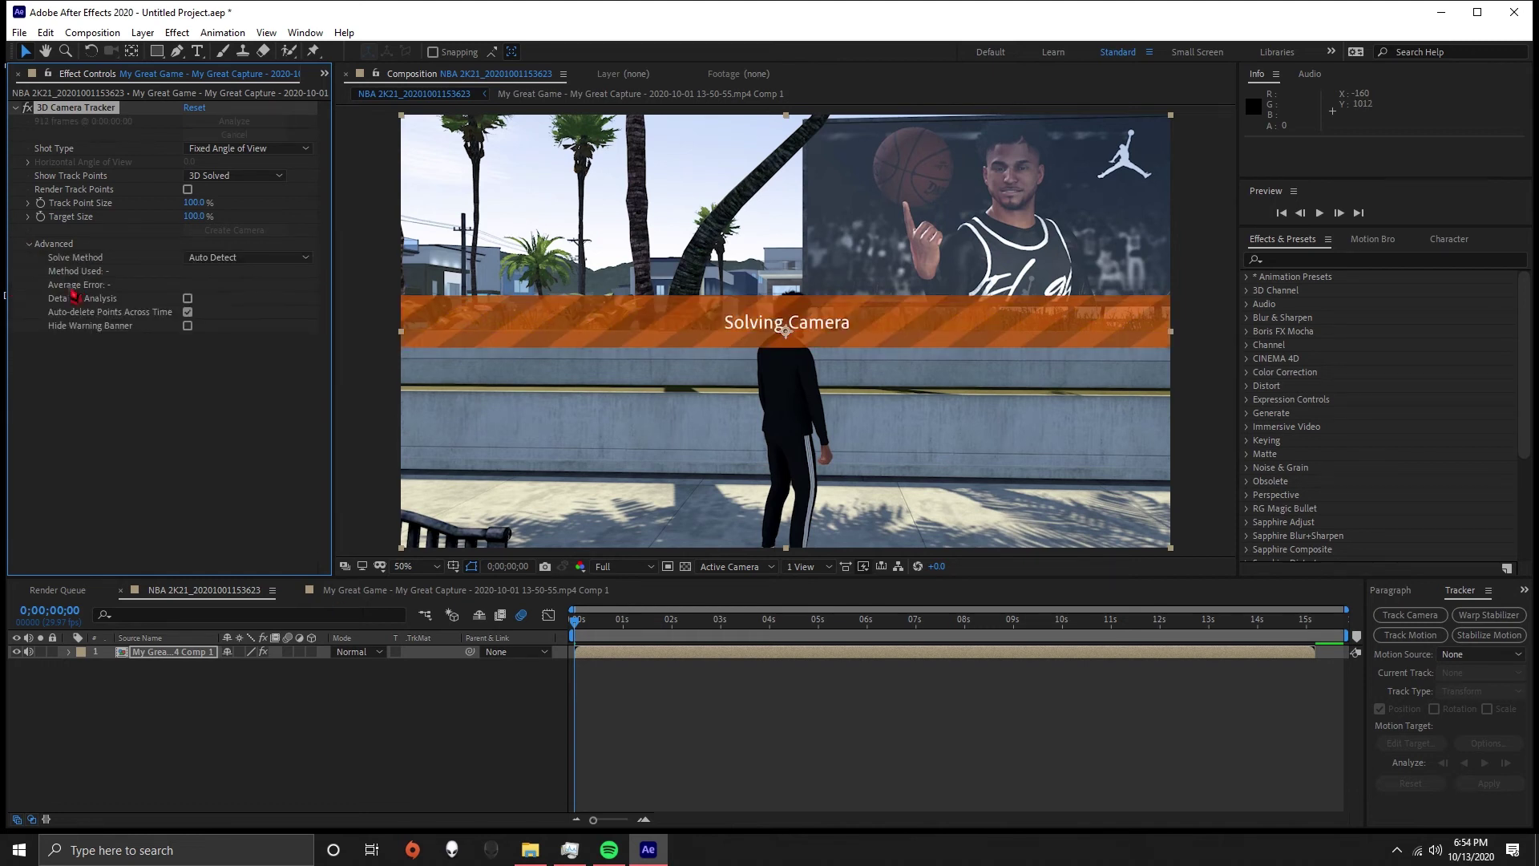
pyautogui.click(187, 299)
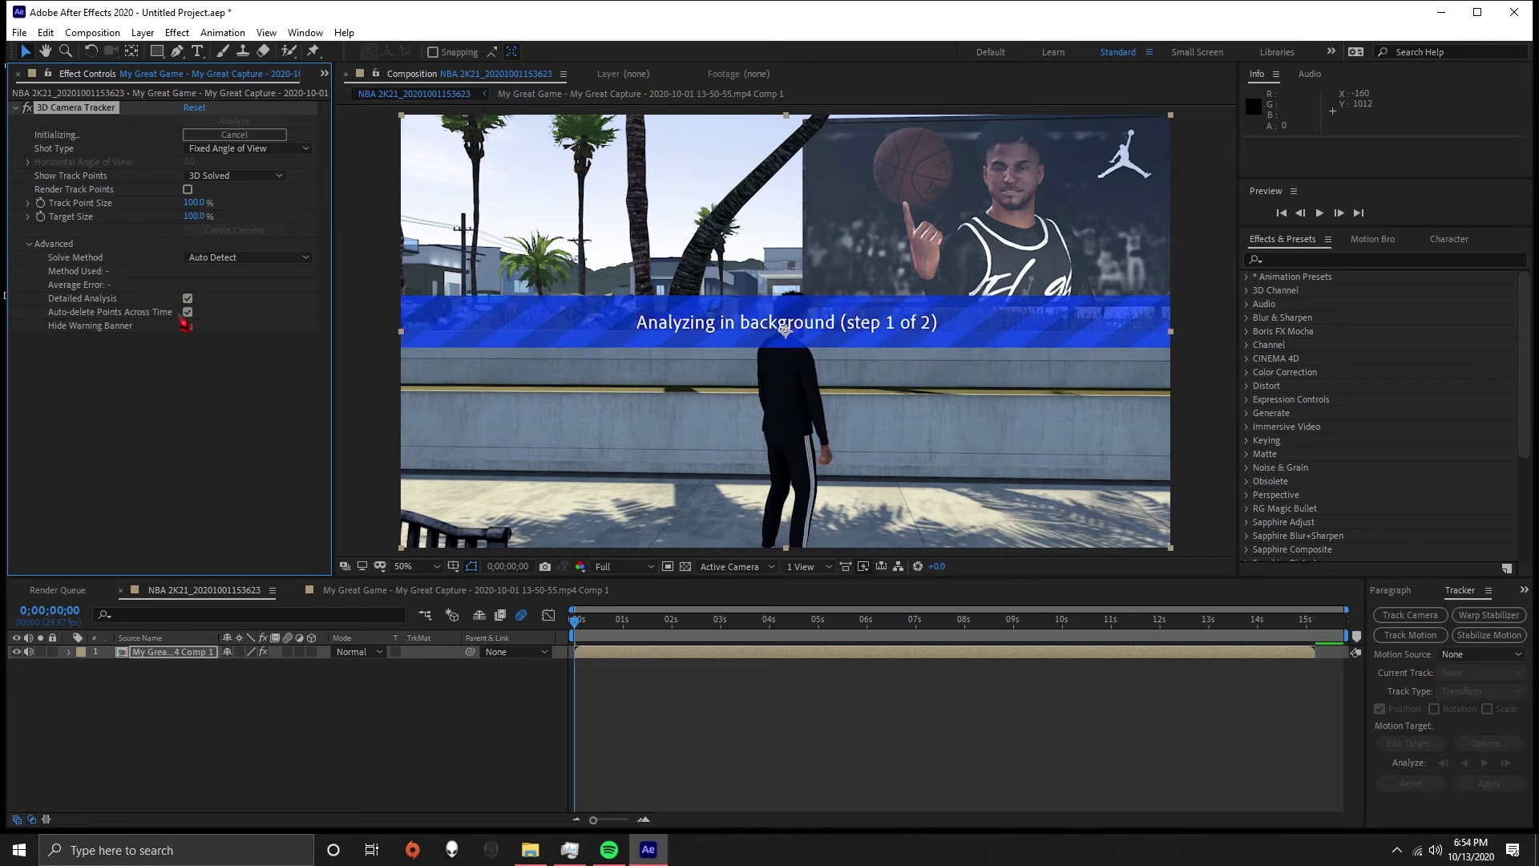
pyautogui.click(188, 312)
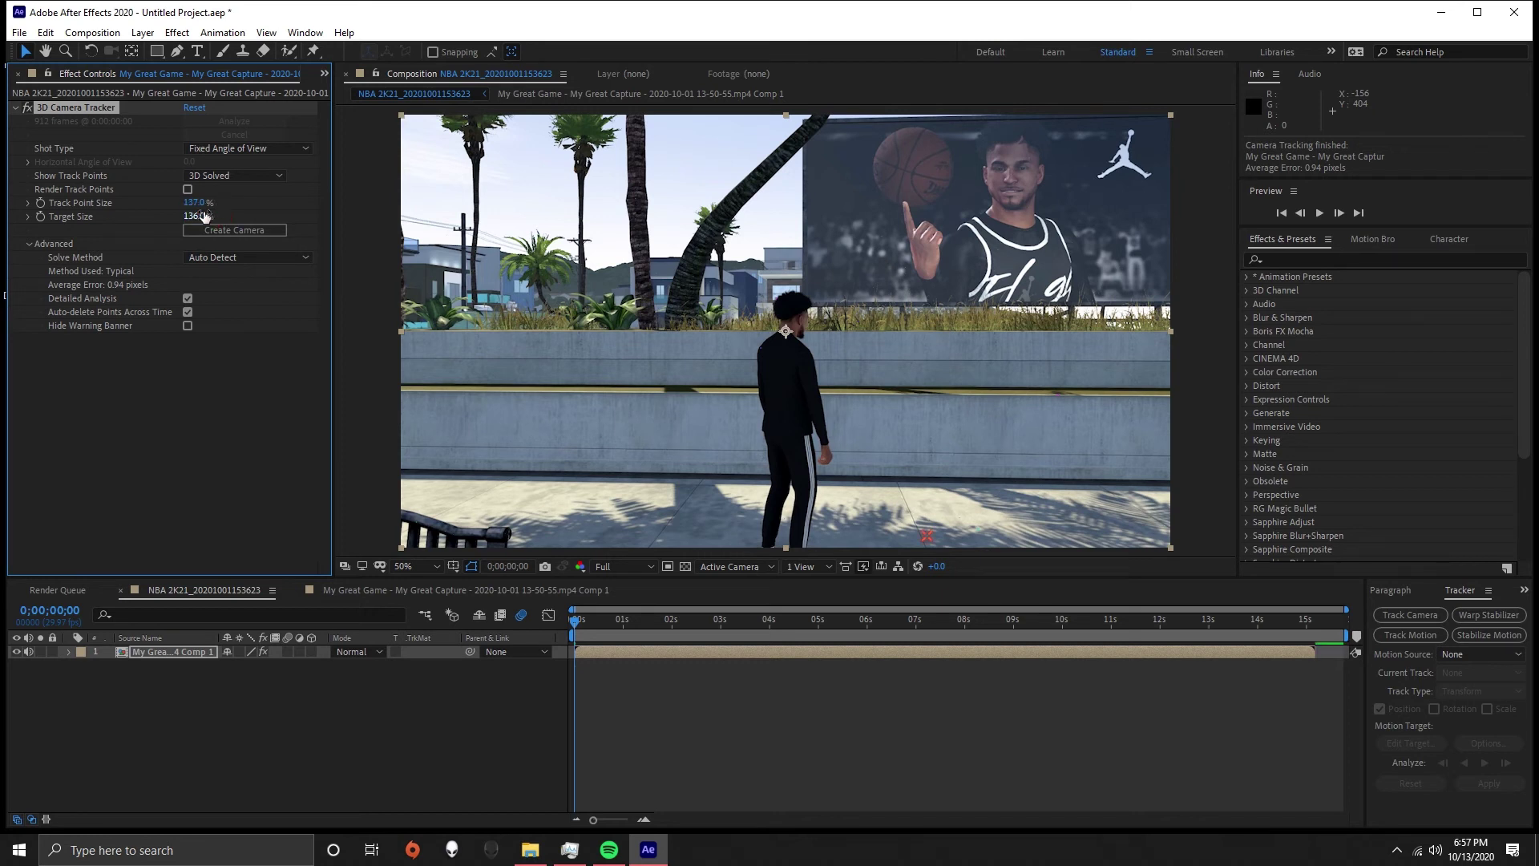
# Set the Track Point Size to 160% and play the clip to 0;00;05;28, where the billboard is in full view
pyautogui.moveTo(197, 203); pyautogui.dragTo(210, 203)
pyautogui.click(597, 645)
pyautogui.press('space')
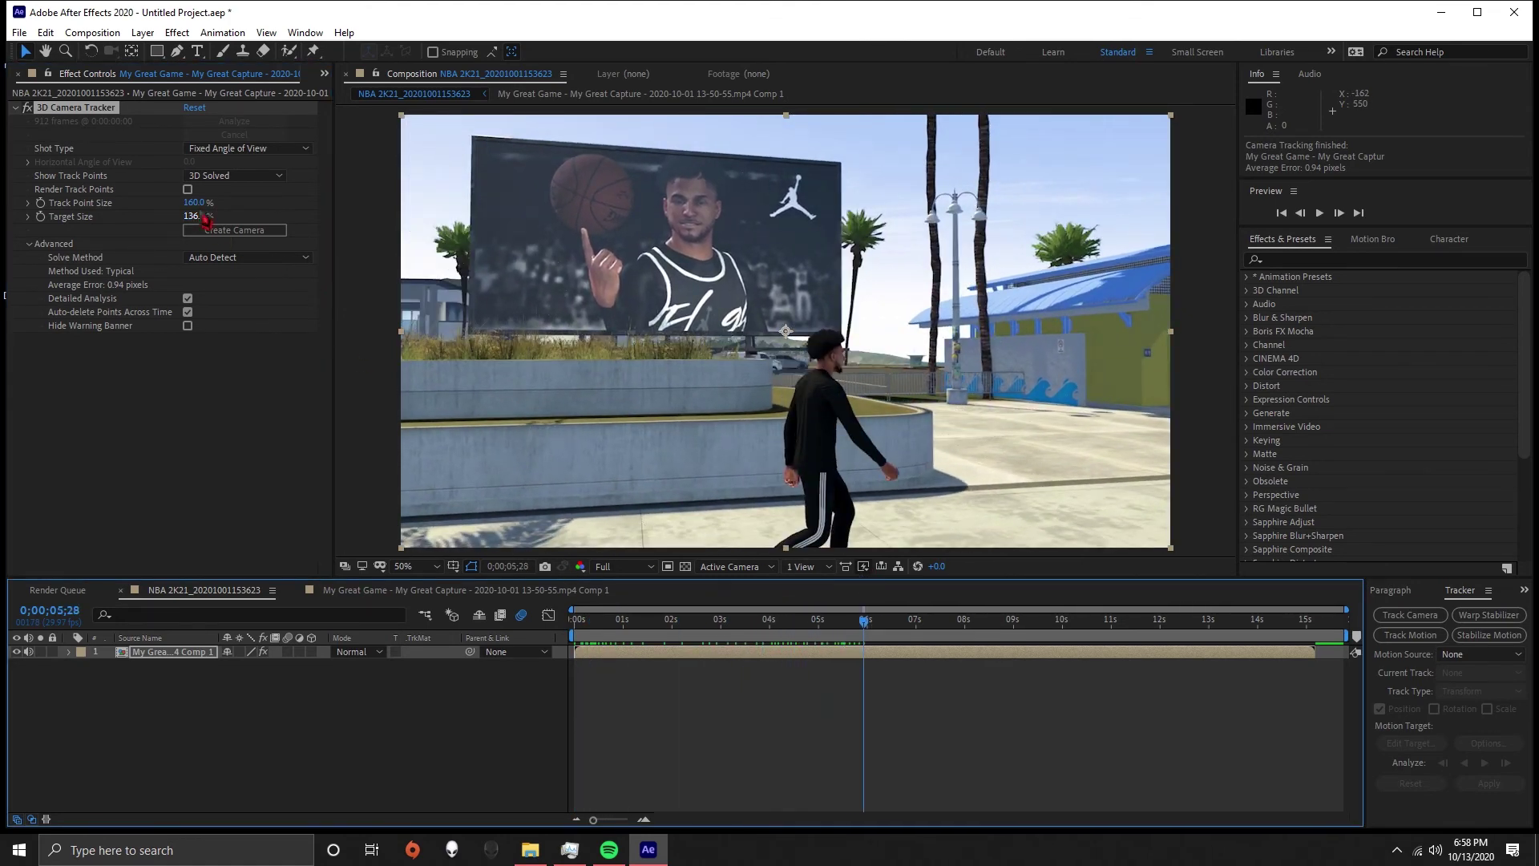
# Adjust the 3D Camera Tracker's Track Point Size to 503%
pyautogui.moveTo(195, 203); pyautogui.dragTo(320, 205)
pyautogui.moveTo(225, 217); pyautogui.dragTo(196, 205)
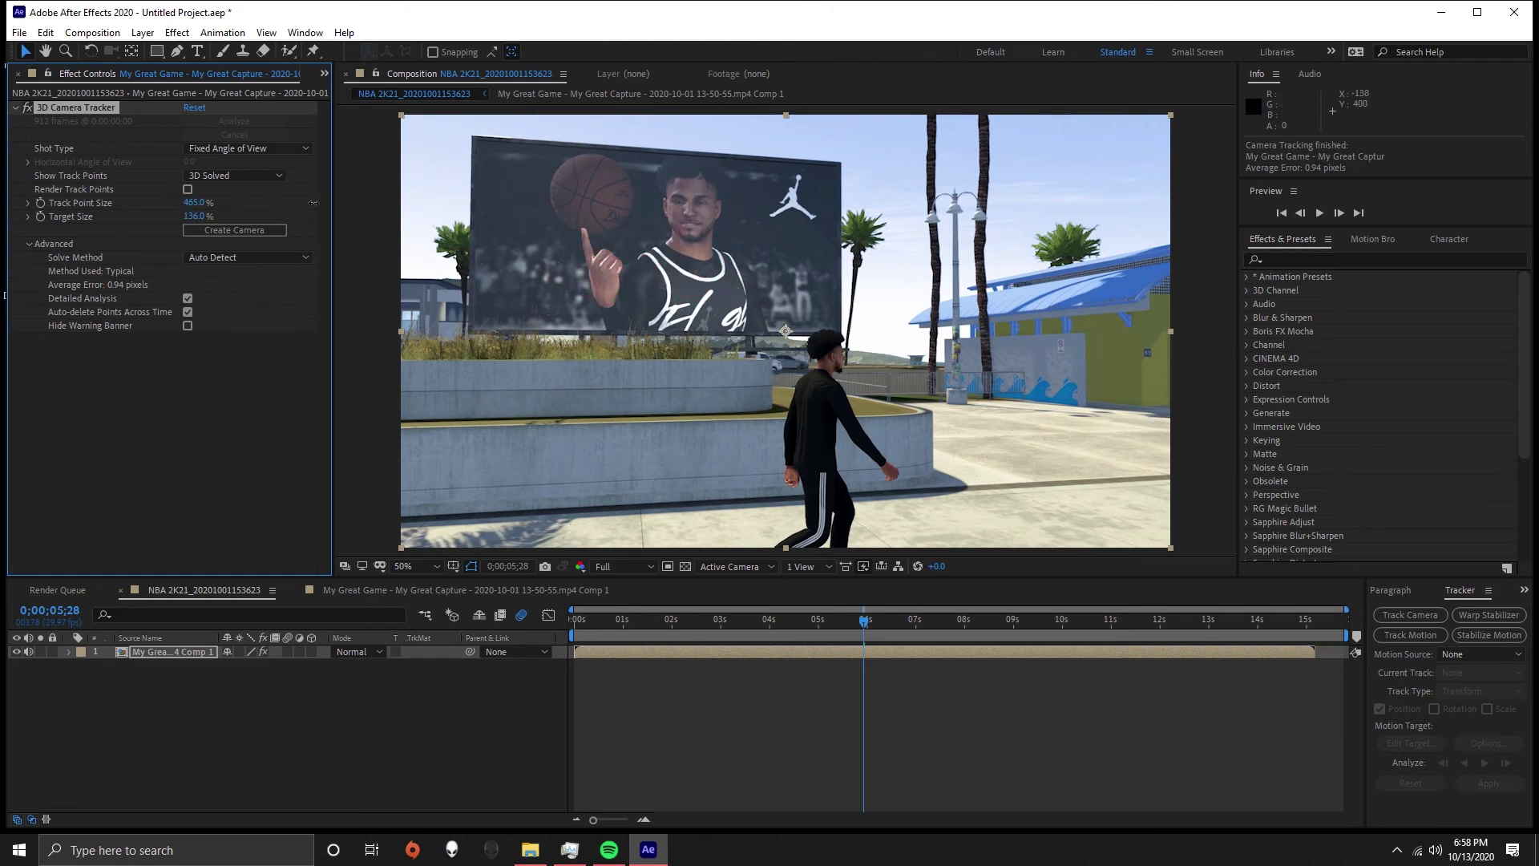
pyautogui.moveTo(390, 208); pyautogui.dragTo(413, 211)
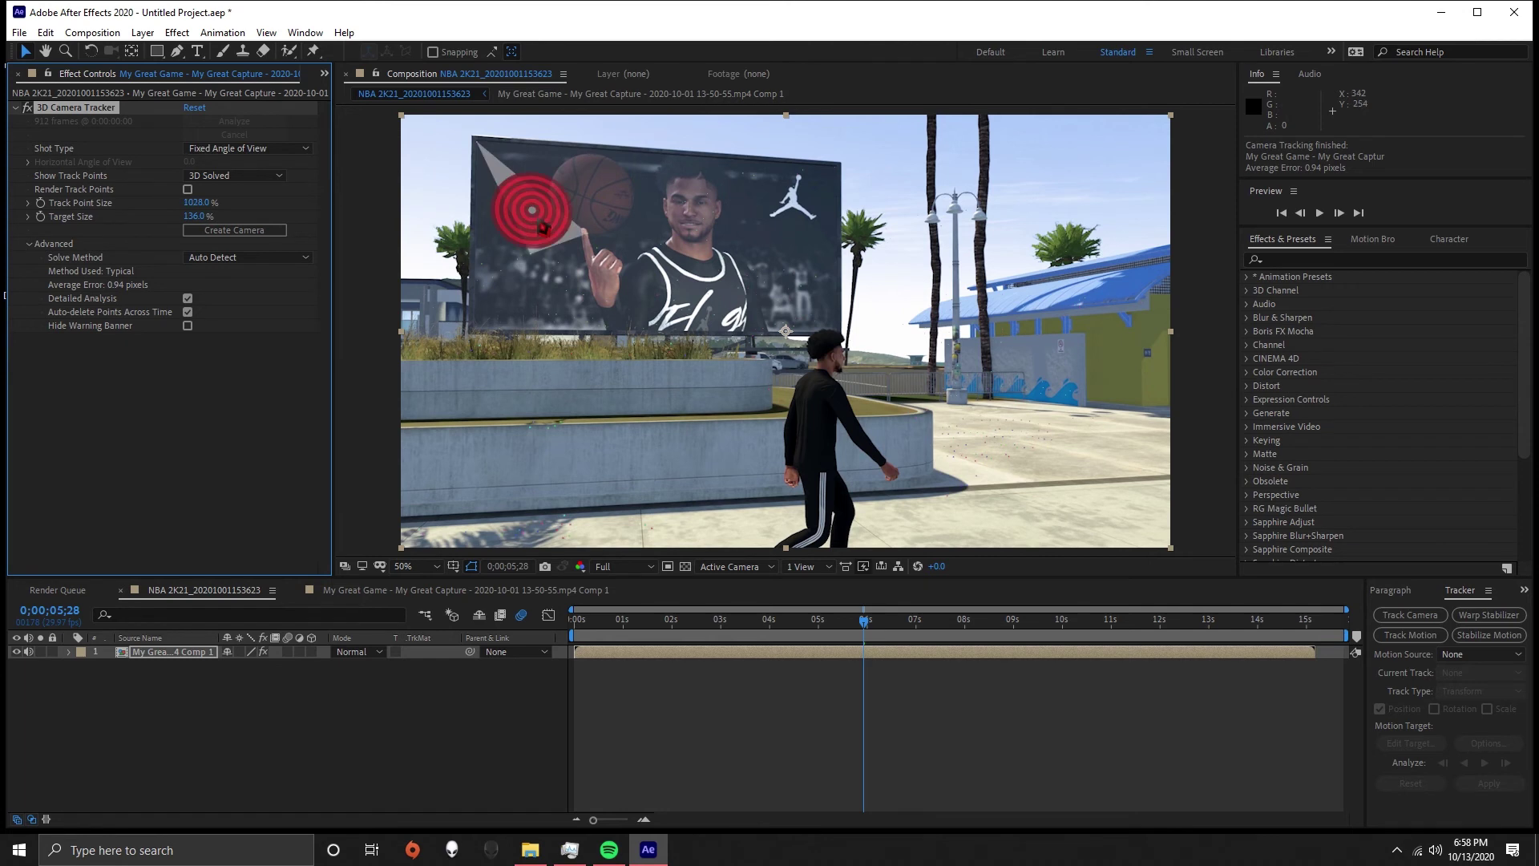
pyautogui.click(189, 205)
pyautogui.write('821')
pyautogui.press('Return')
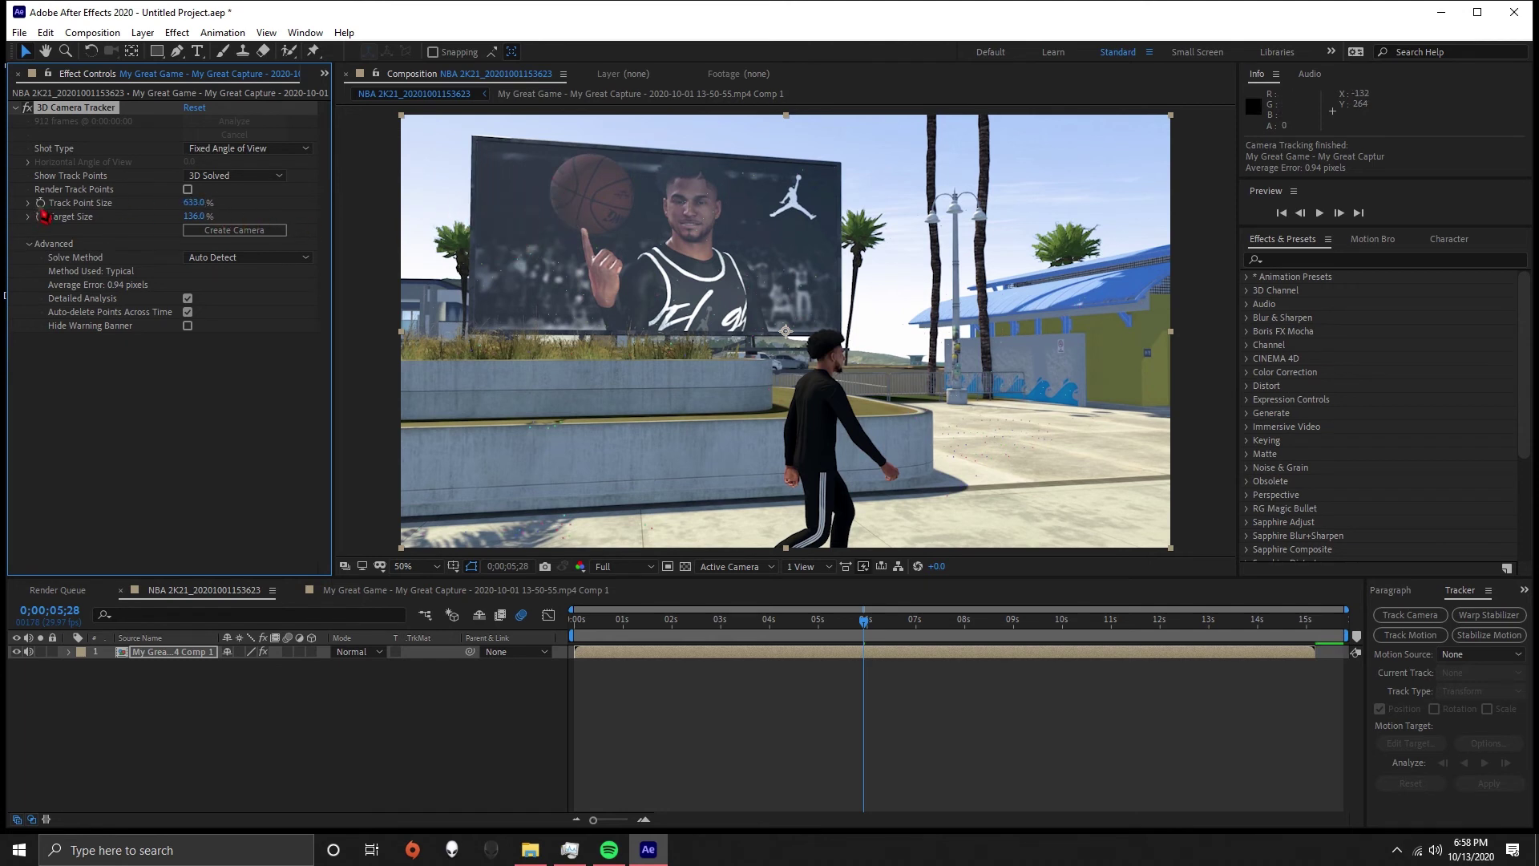
pyautogui.moveTo(153, 230)
pyautogui.mouseDown()
pyautogui.moveTo(133, 203)
pyautogui.moveTo(128, 229)
pyautogui.mouseUp()
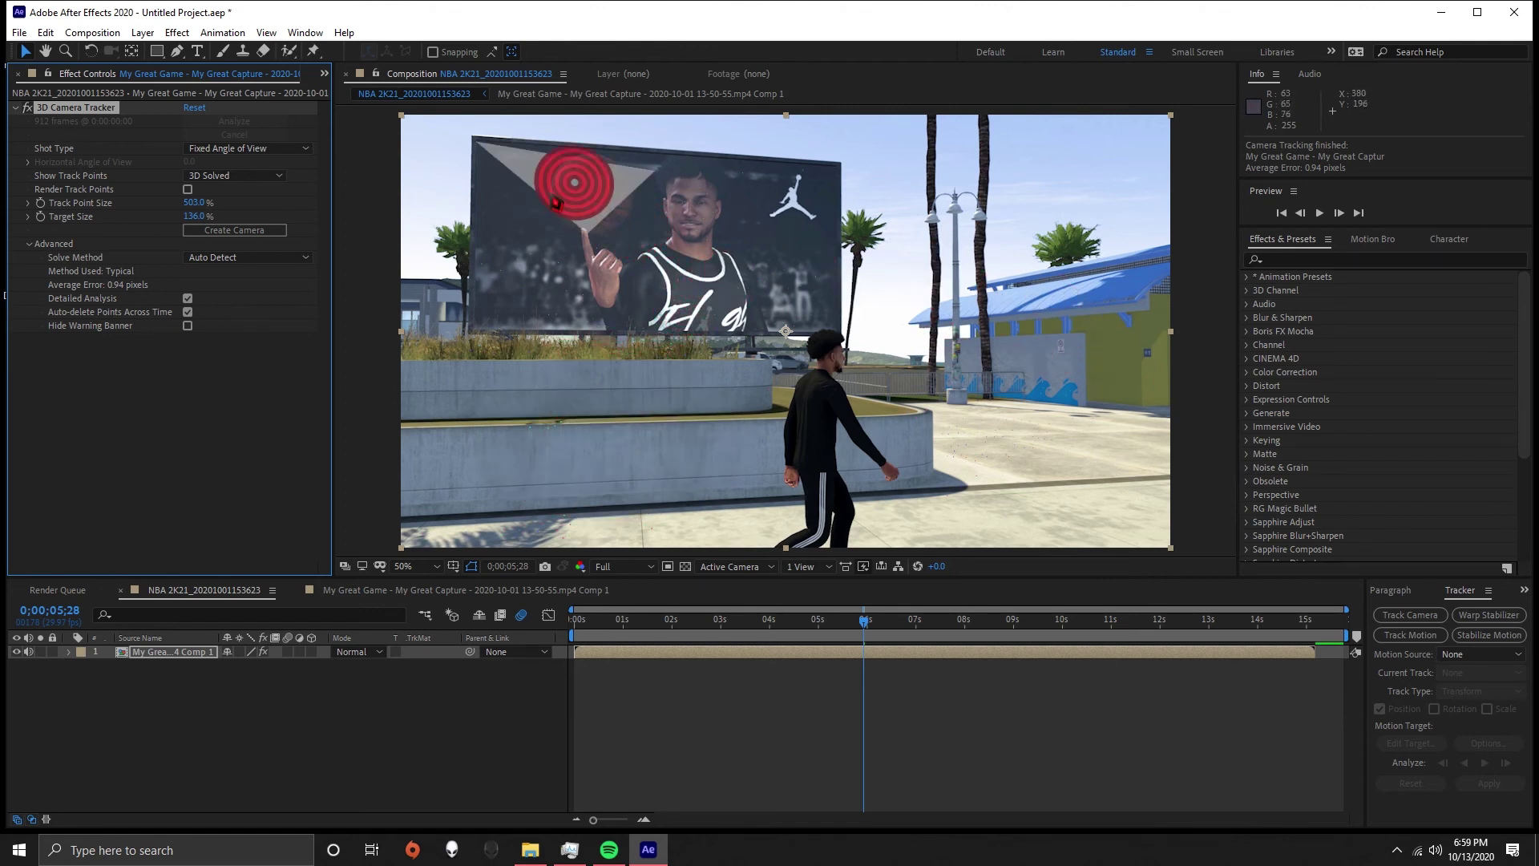
# Create a text layer and camera from the track points around the billboard's basketball, and go back to the first frame
pyautogui.click(557, 204)
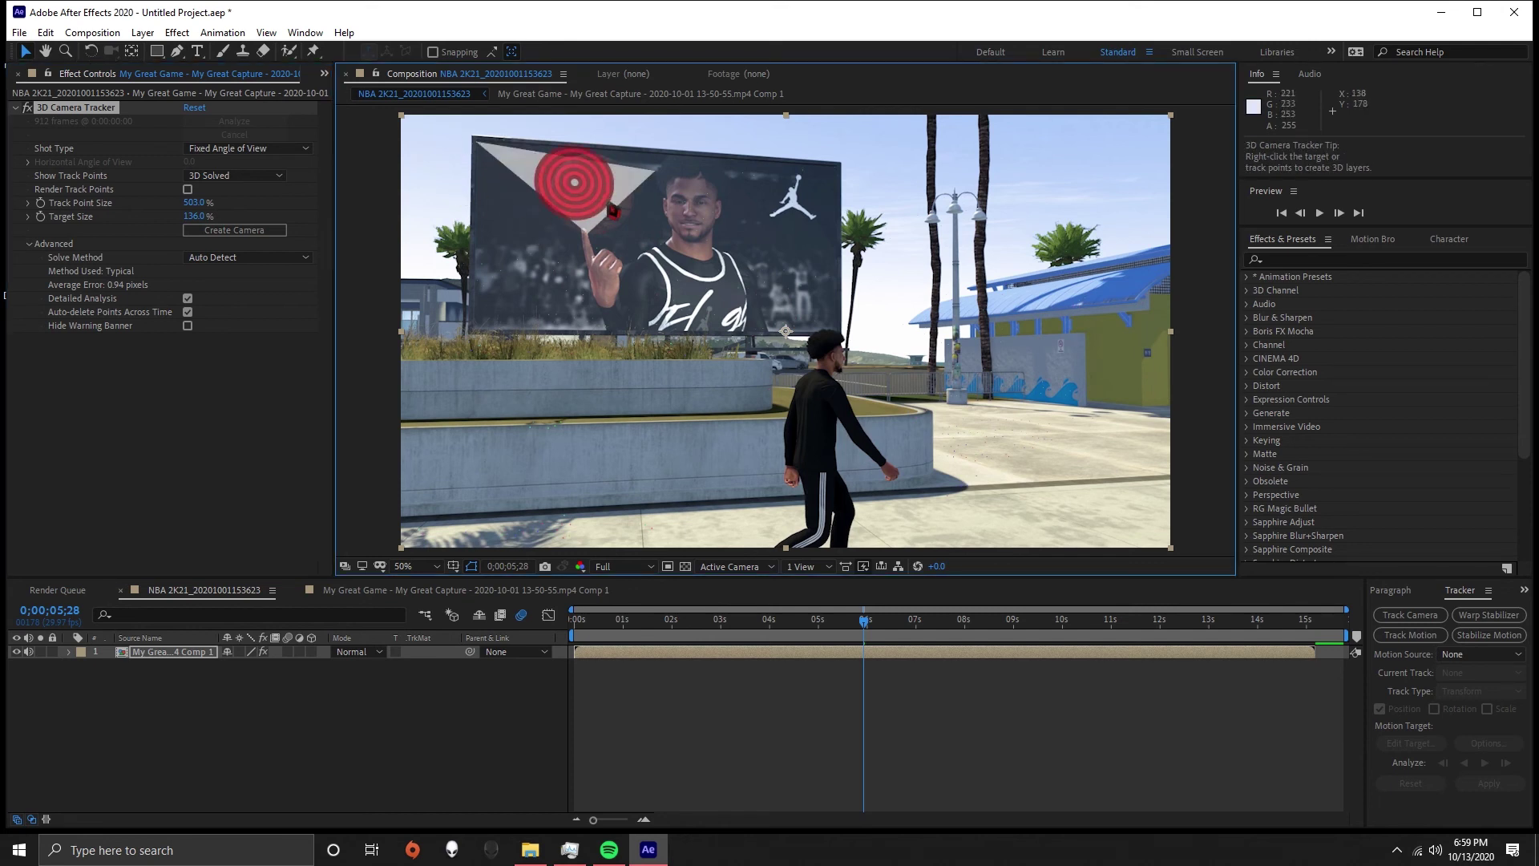
pyautogui.rightClick(581, 186)
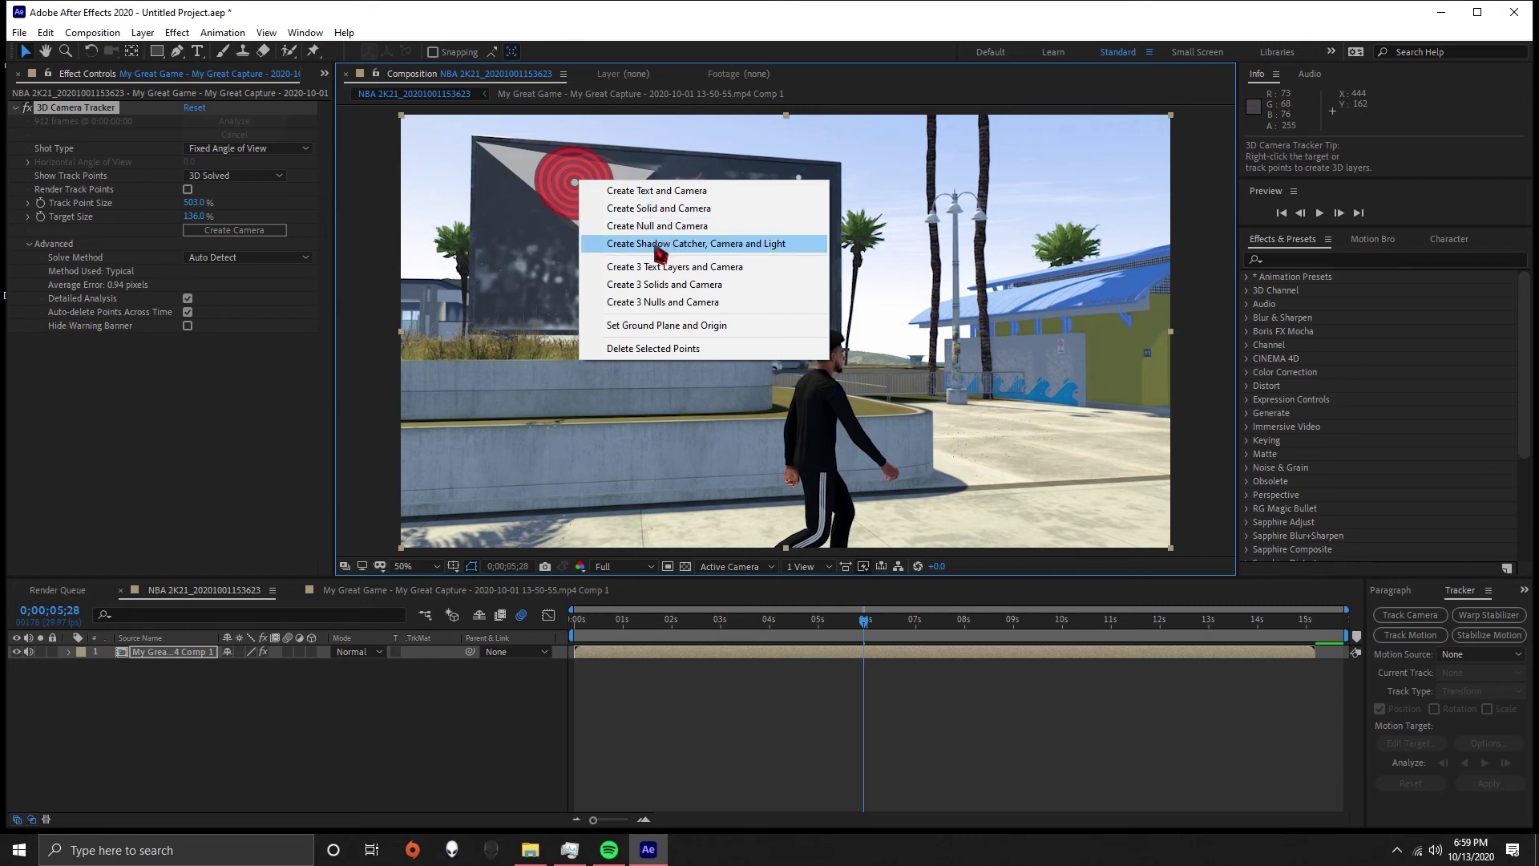
pyautogui.click(639, 197)
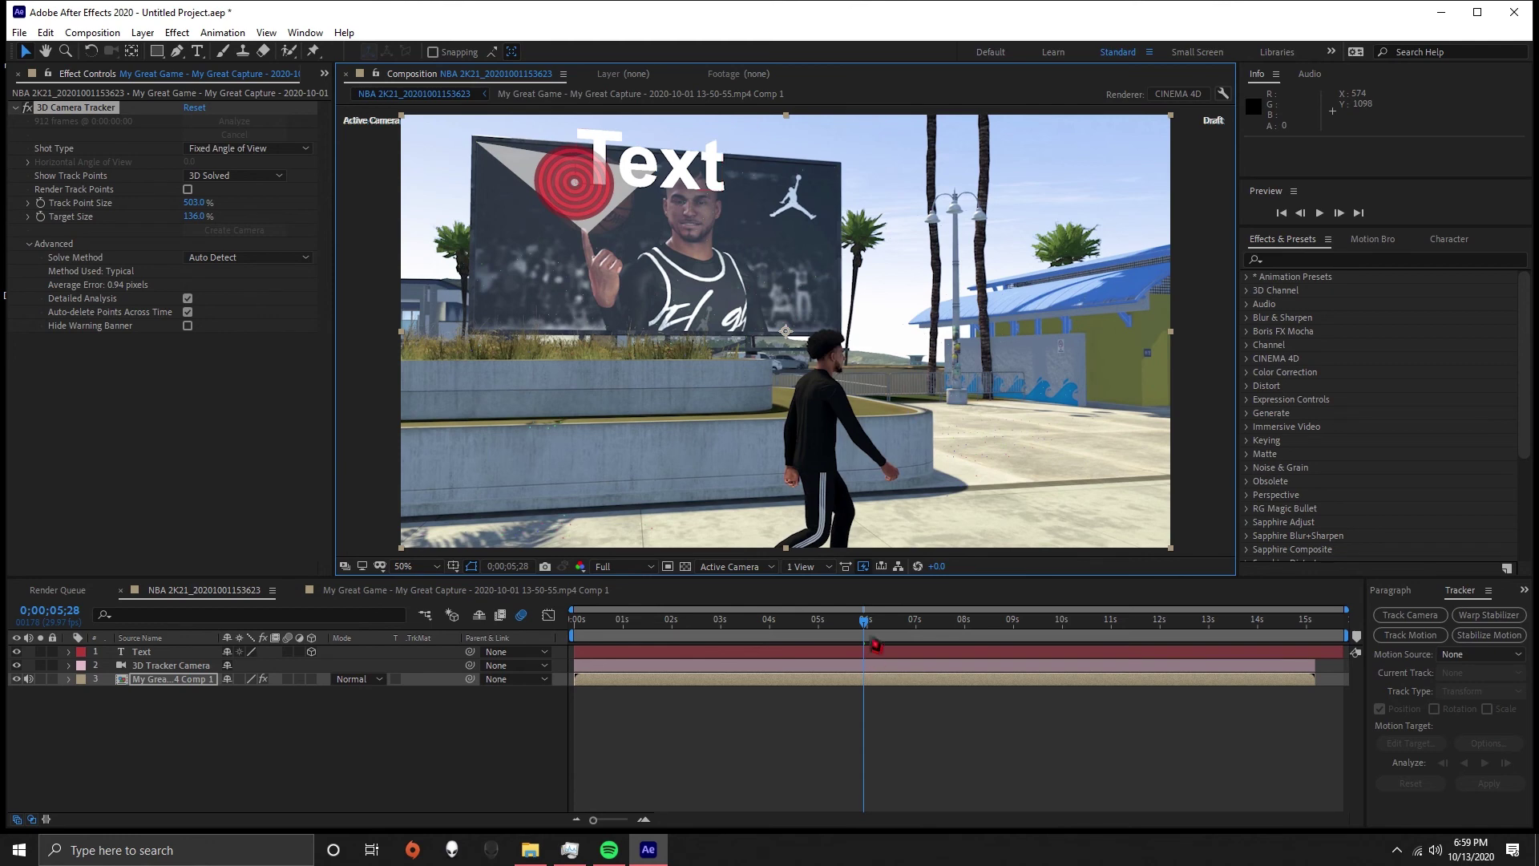
pyautogui.moveTo(834, 629); pyautogui.dragTo(682, 637)
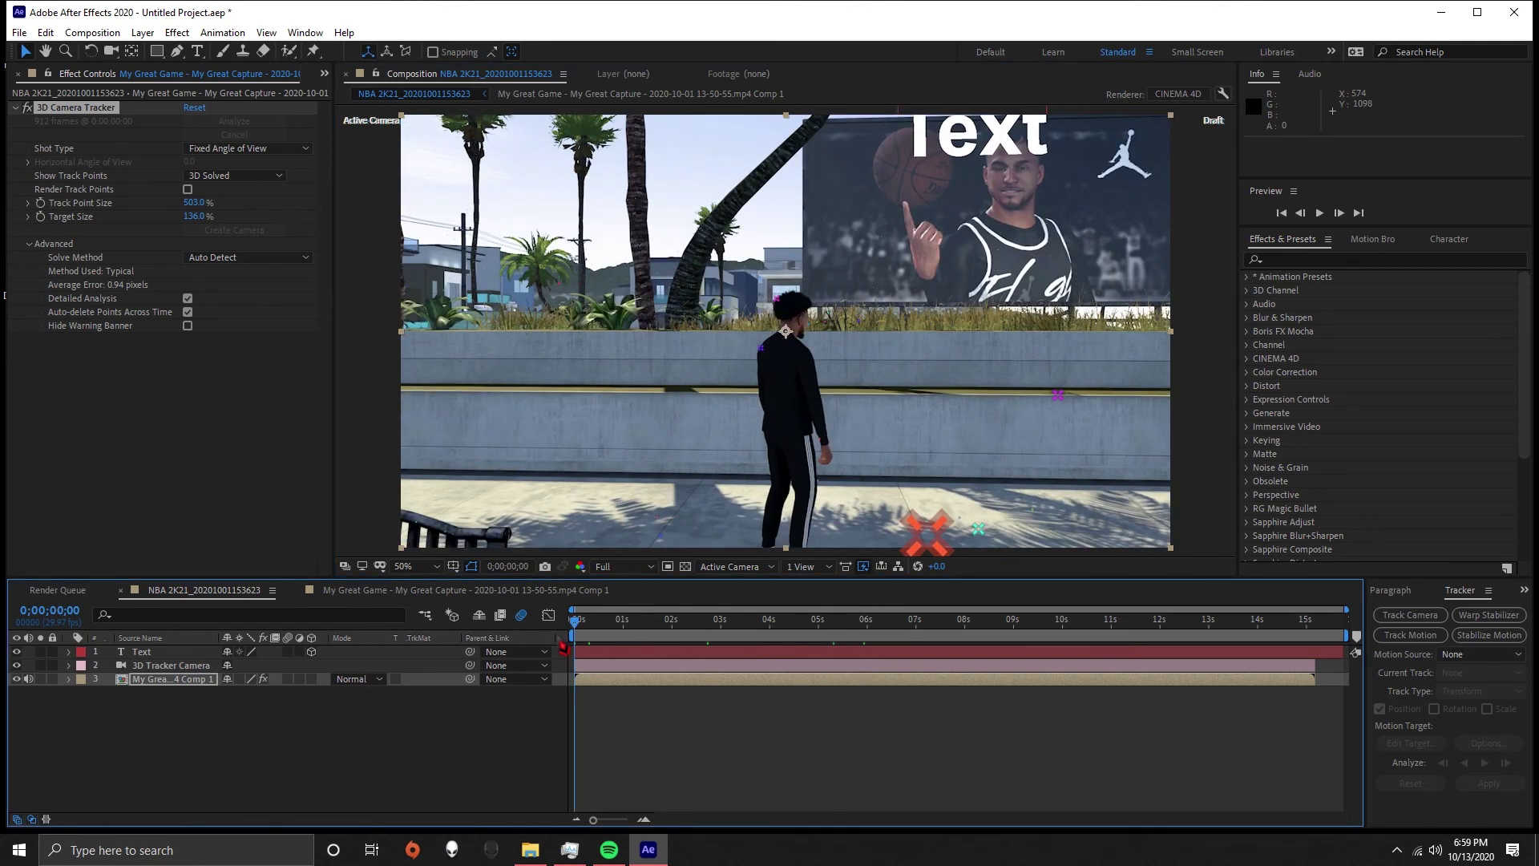
# Preview the composition from the first frame, 0;00;03;06 and 0;00;04;01 to check how the 3D text follows the billboard
pyautogui.press('space')
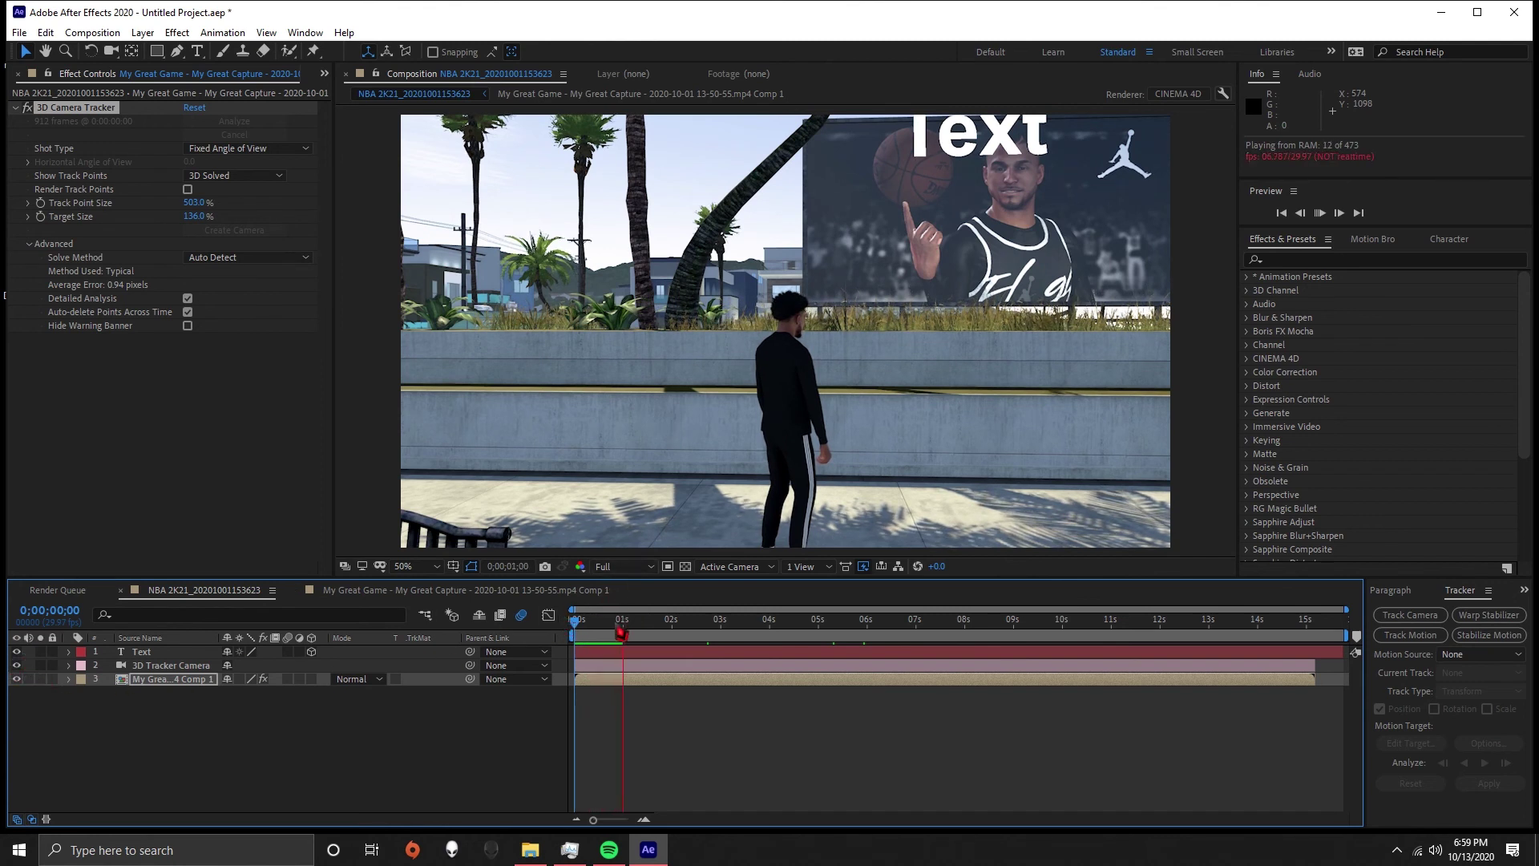
pyautogui.press('space')
pyautogui.press('space')
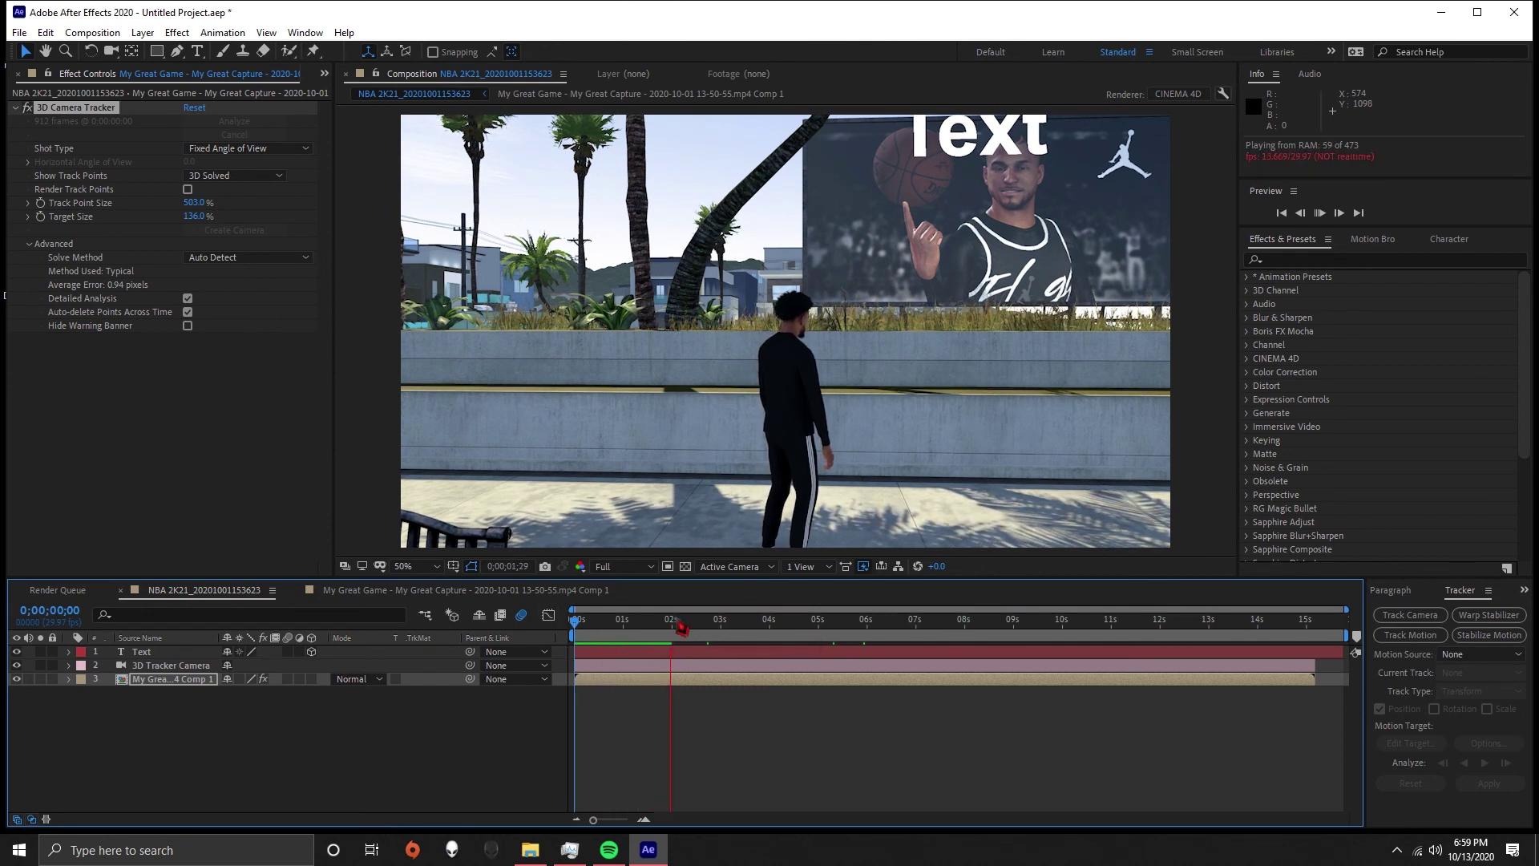
pyautogui.moveTo(683, 624); pyautogui.dragTo(734, 624)
pyautogui.press('space')
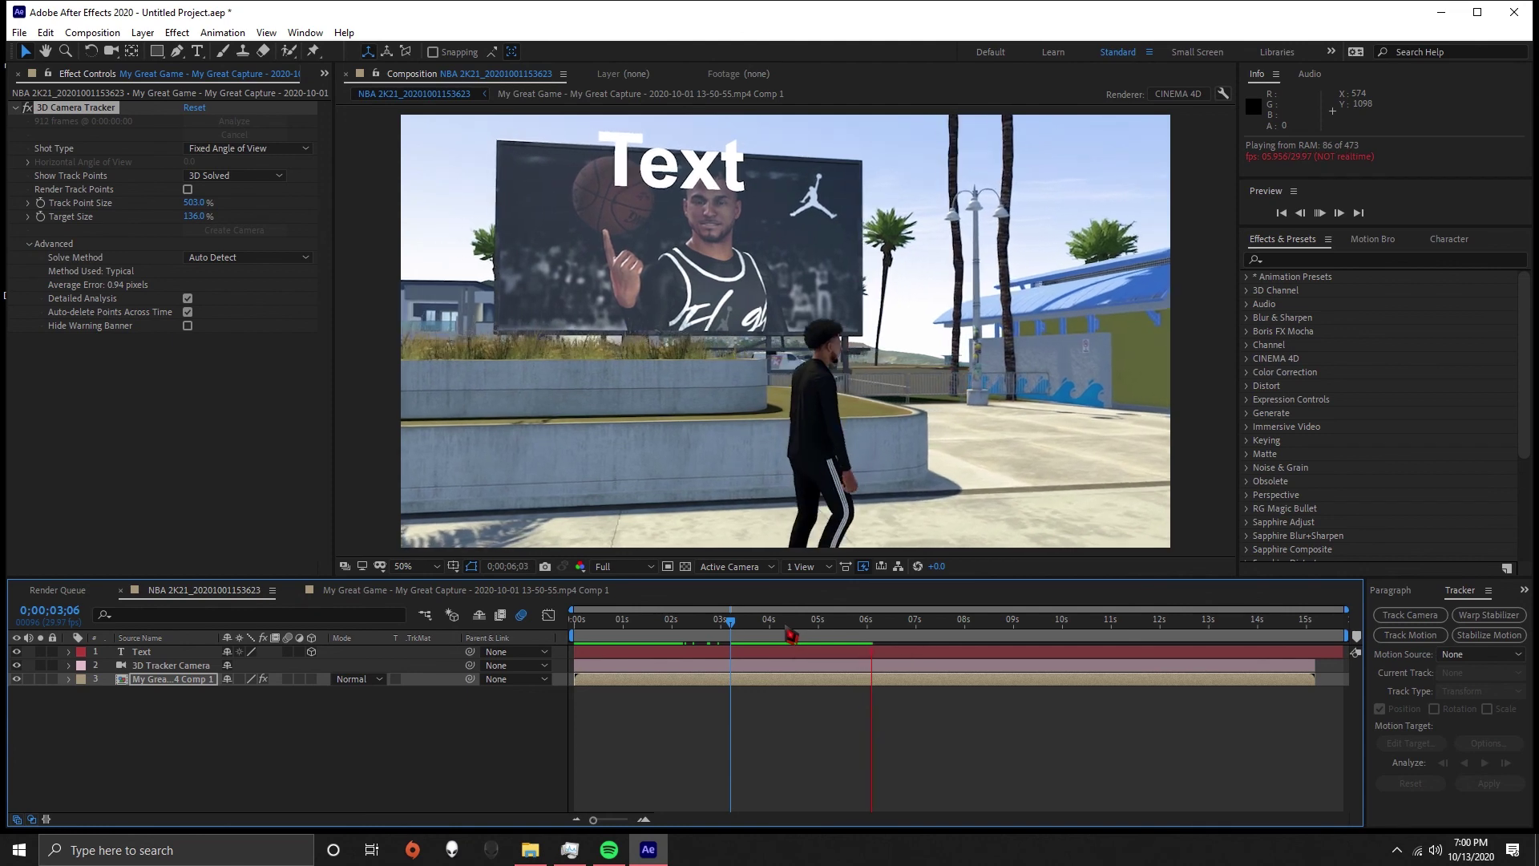
pyautogui.press('space')
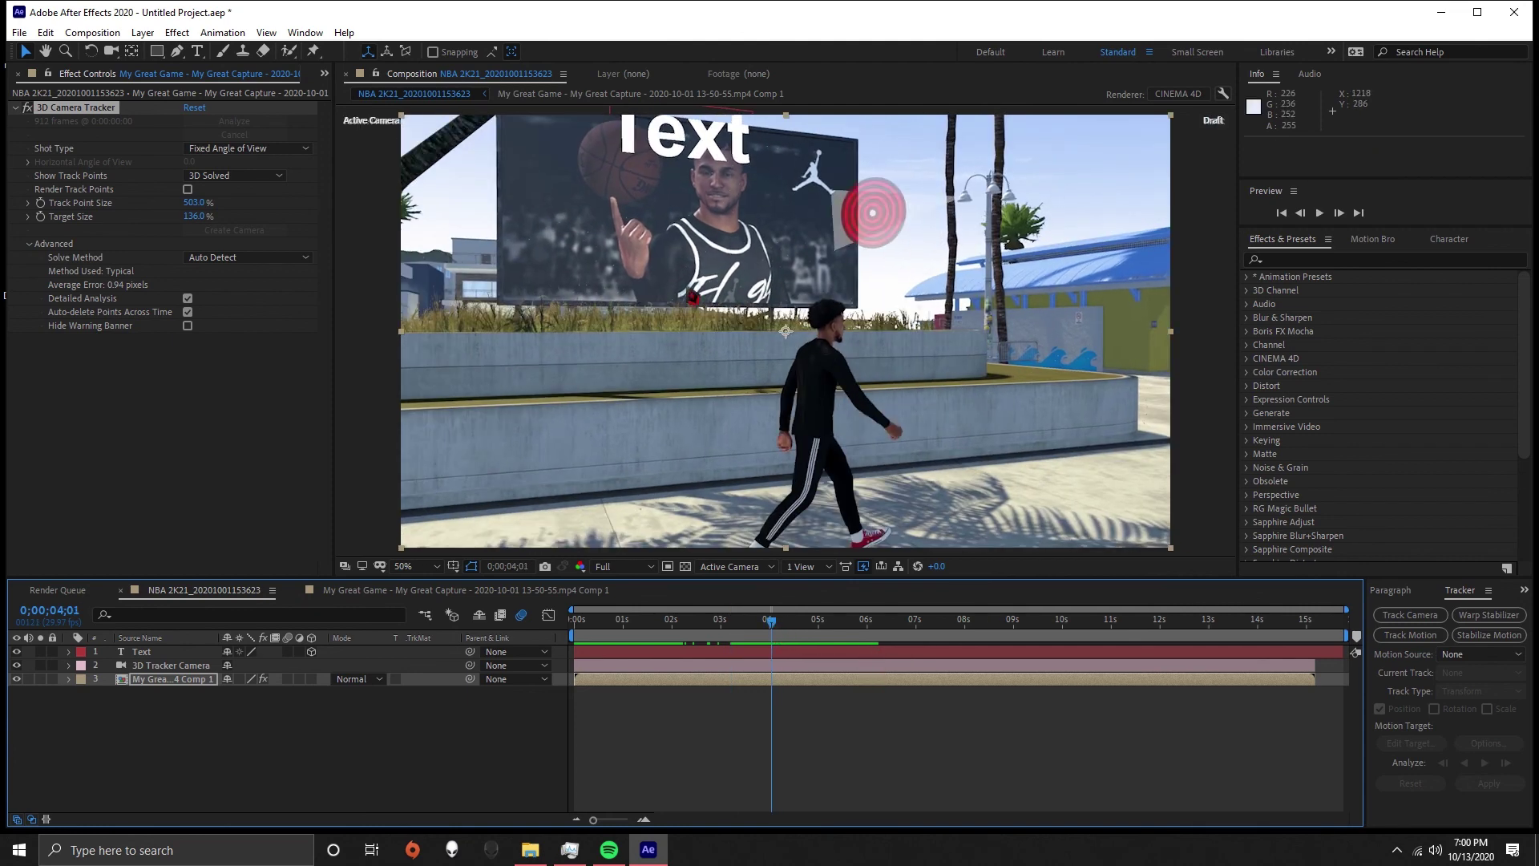
pyautogui.click(706, 226)
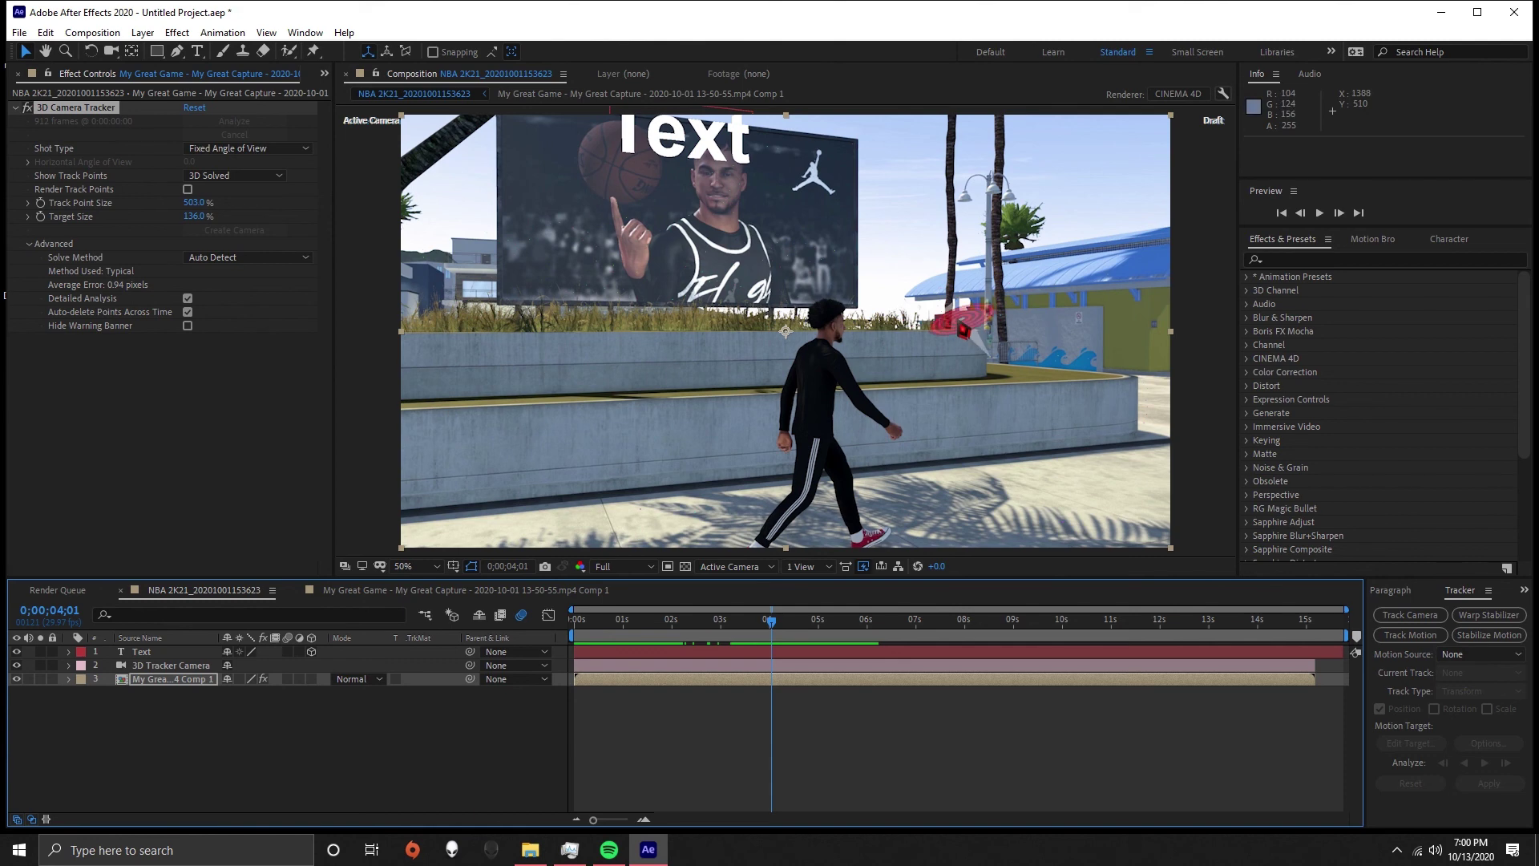
pyautogui.press('space')
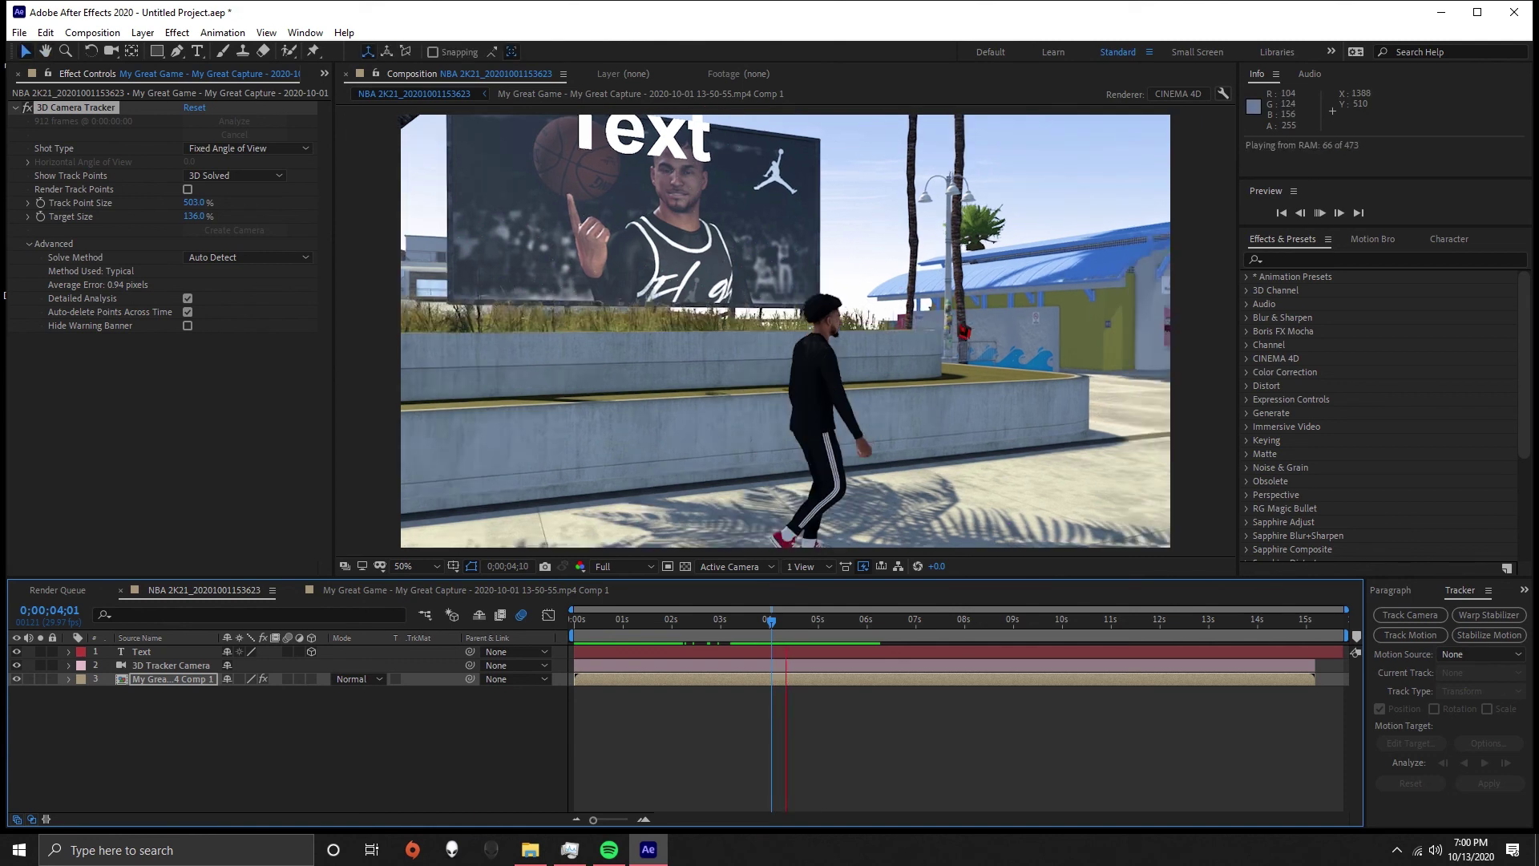
pyautogui.press('space')
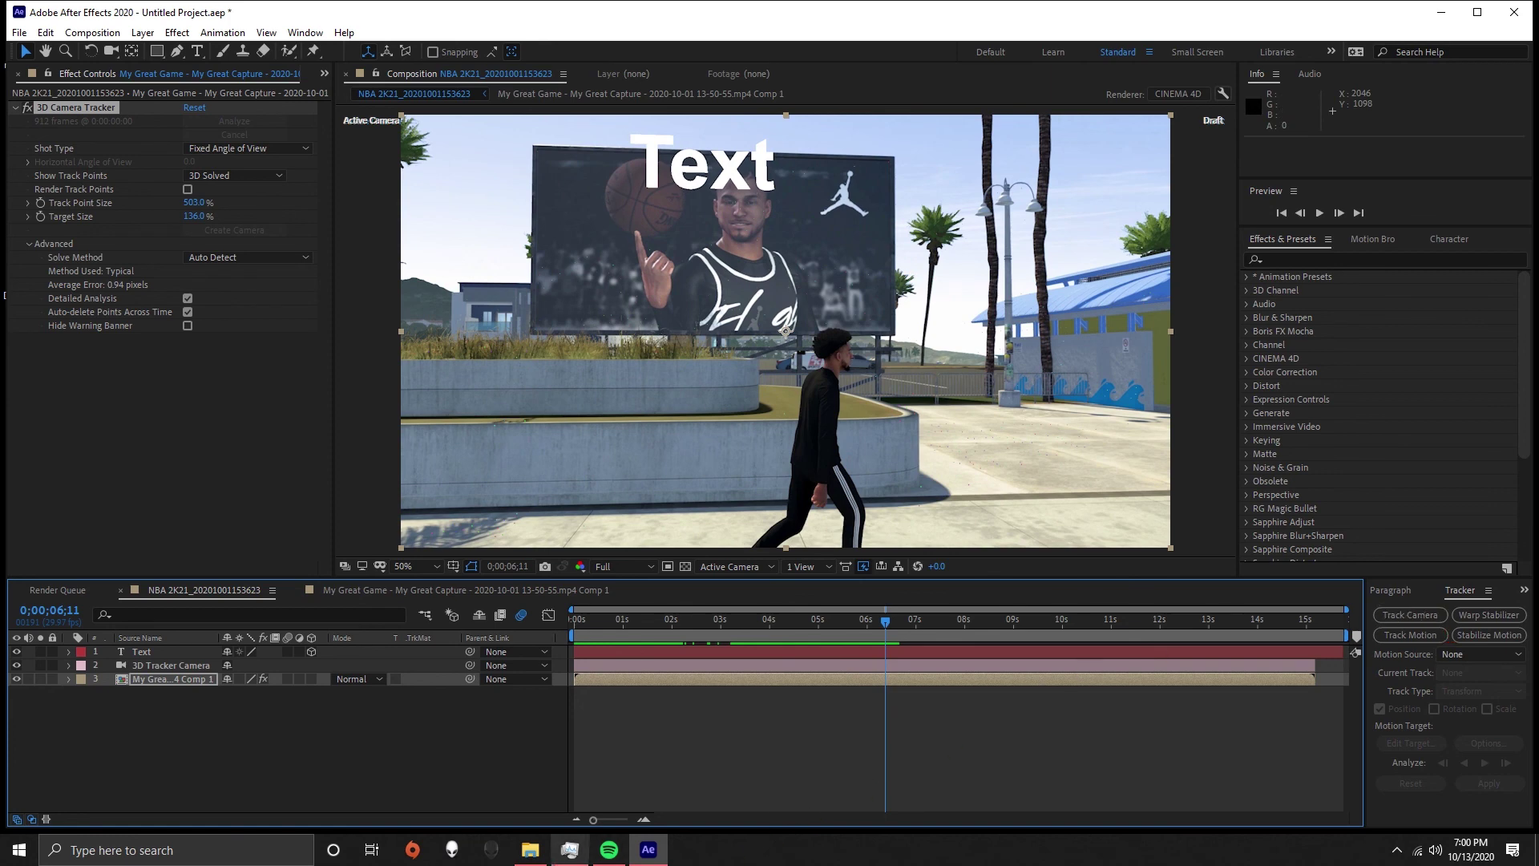
# Switch to Task Manager to check CPU and memory load during preview playback, and return to After Effects at 0;00;05;20
pyautogui.click(570, 849)
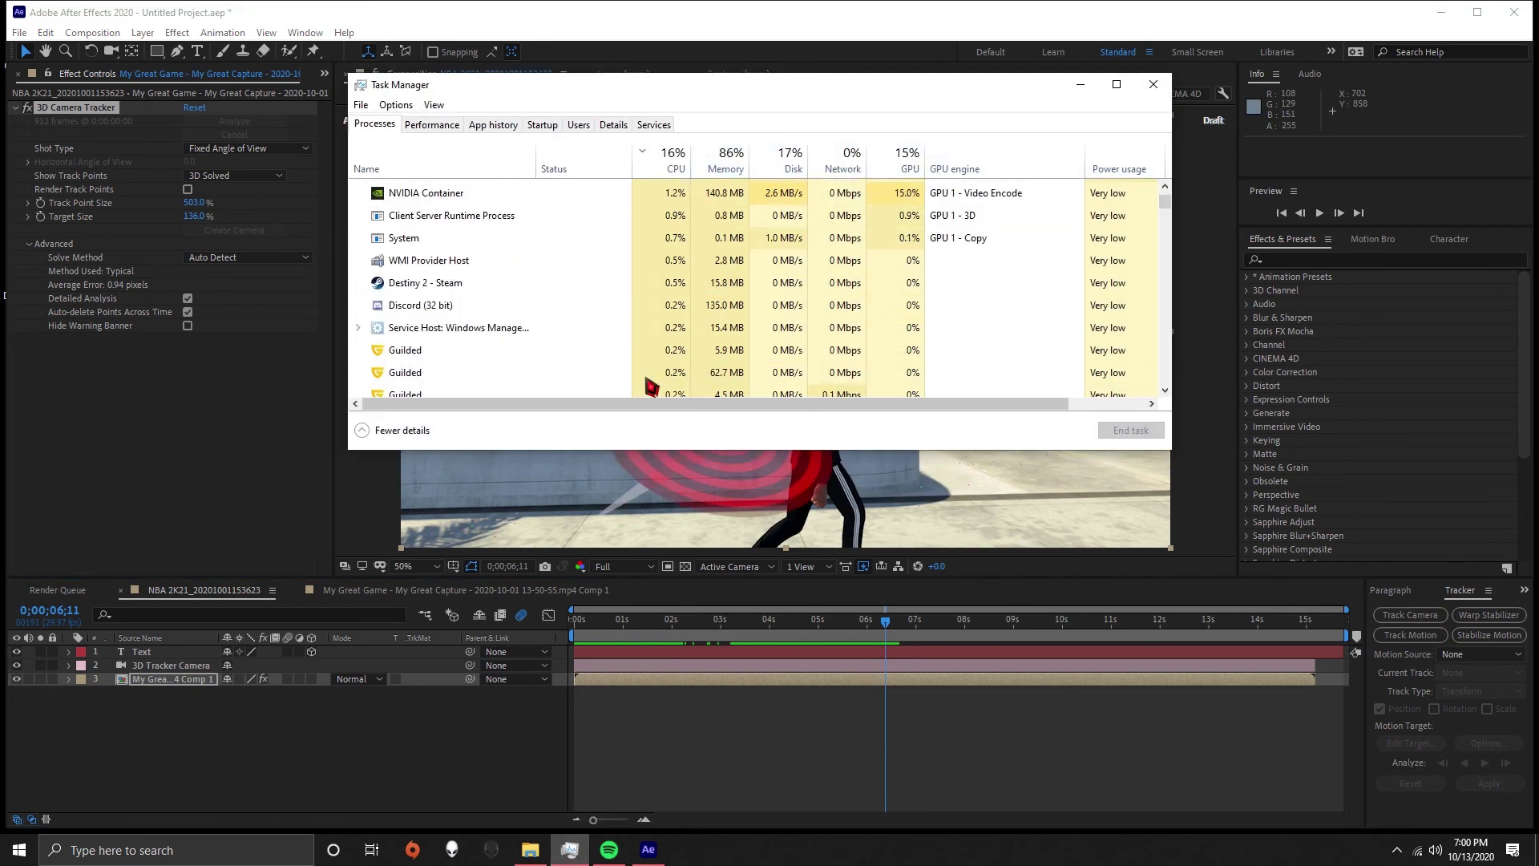
pyautogui.click(865, 637)
pyautogui.press('space')
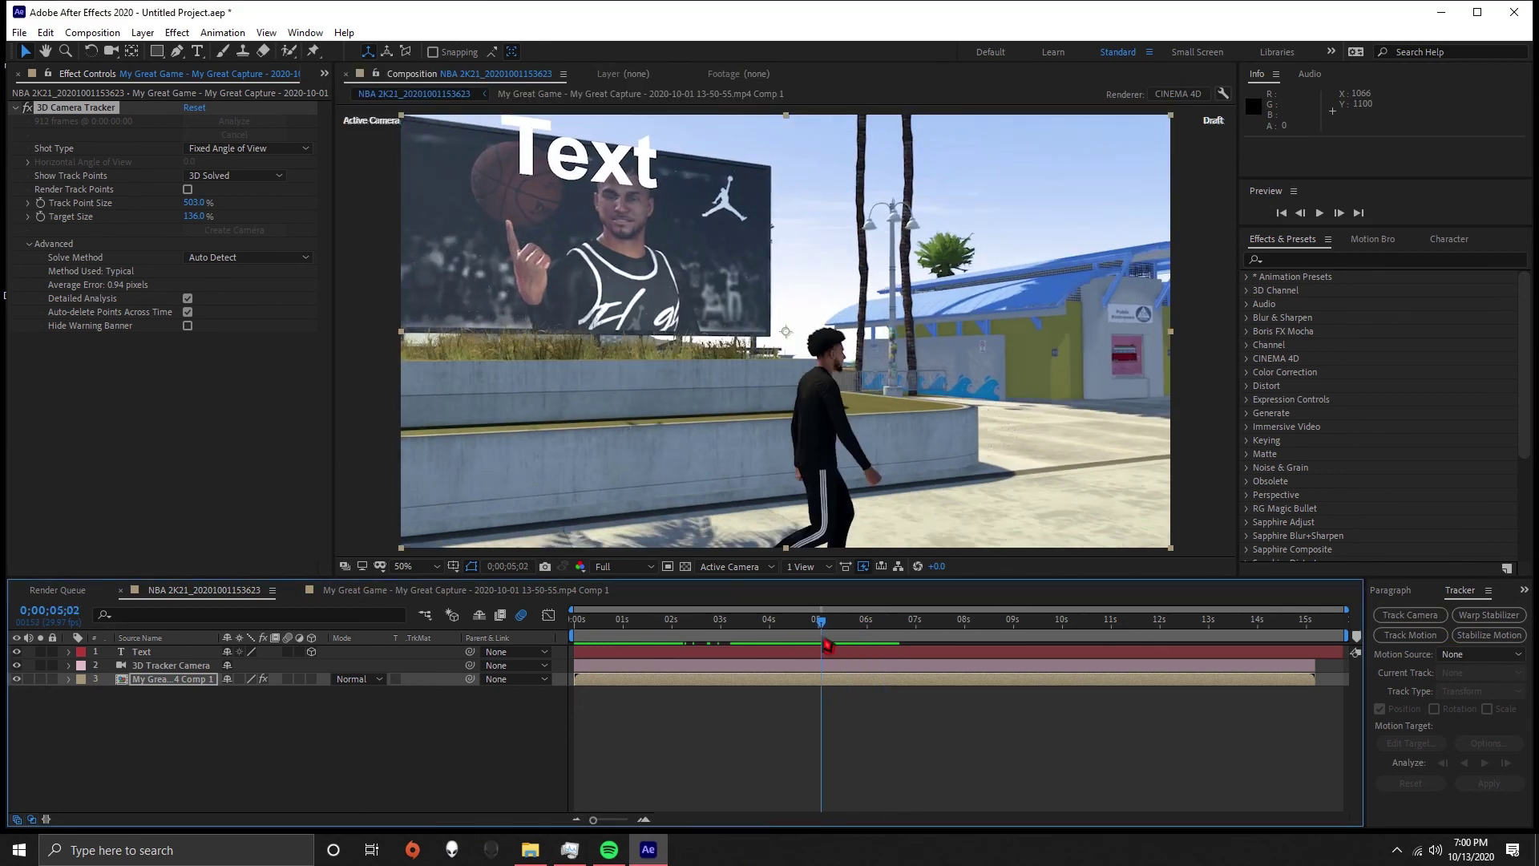
pyautogui.click(764, 308)
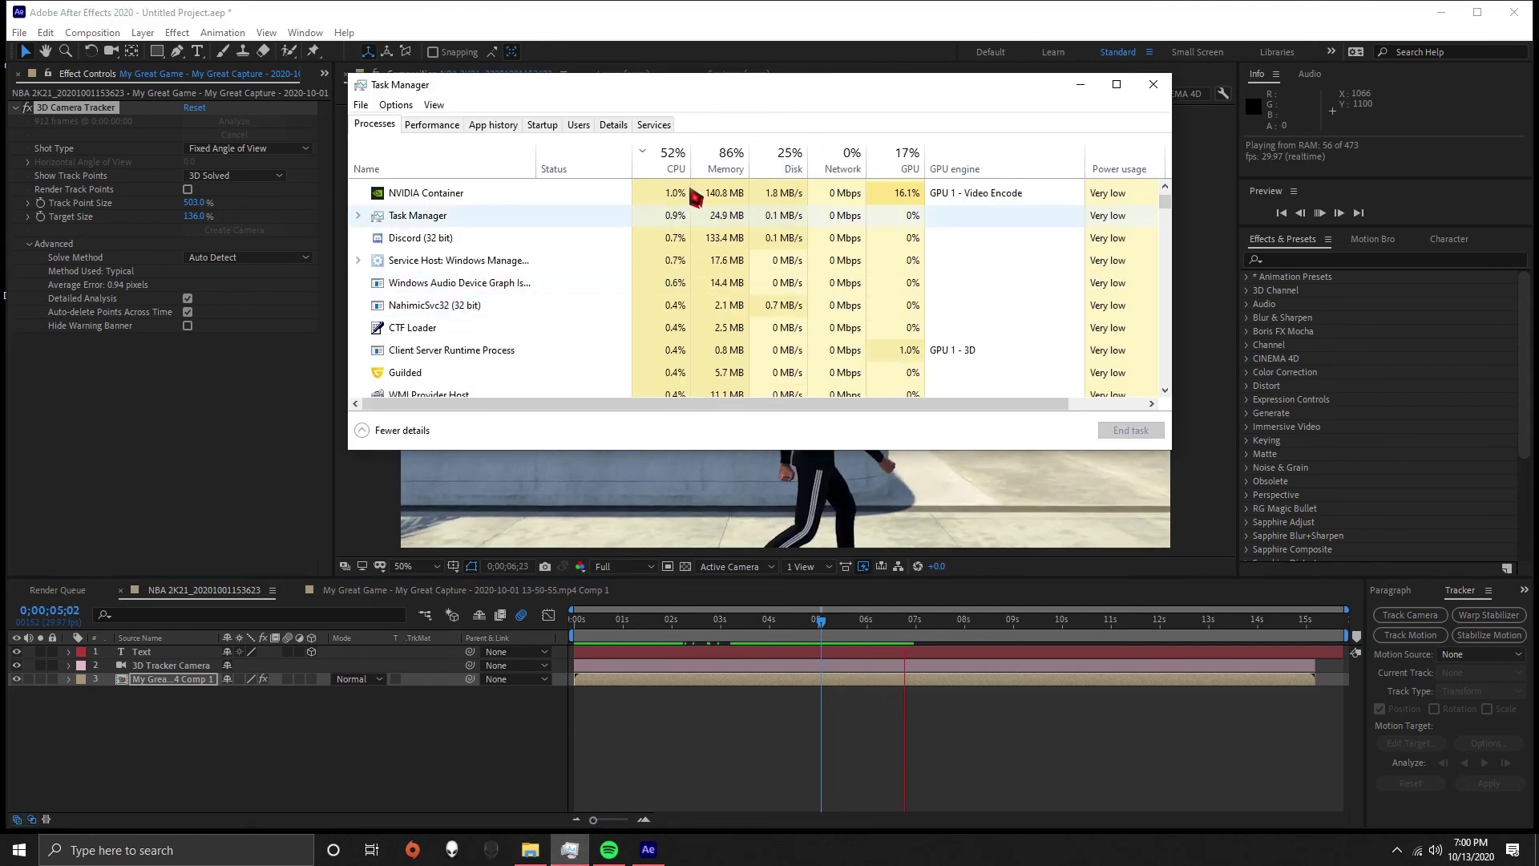
pyautogui.click(1081, 84)
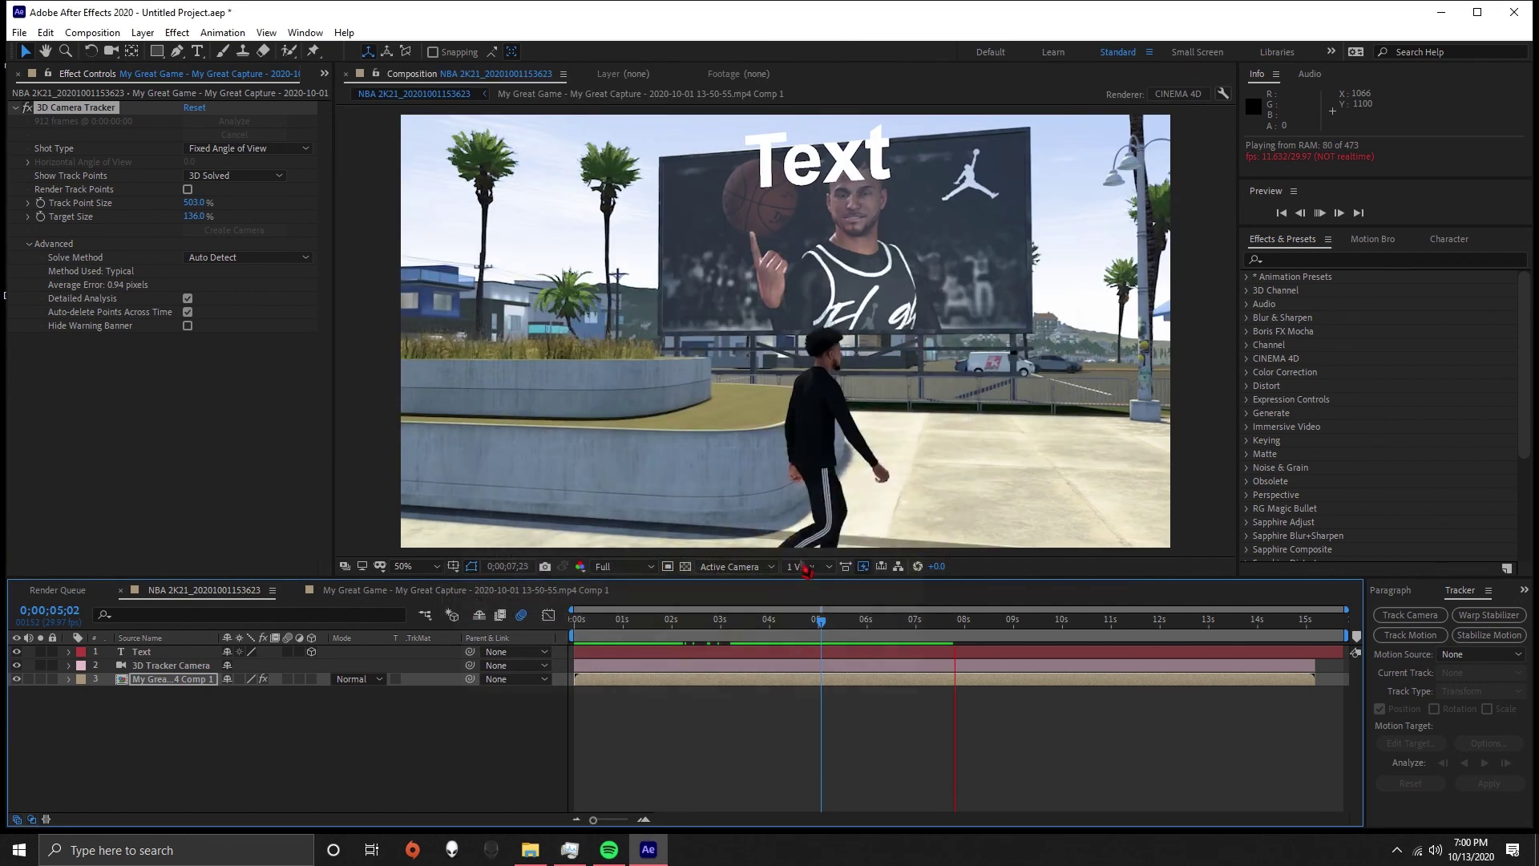
pyautogui.click(856, 634)
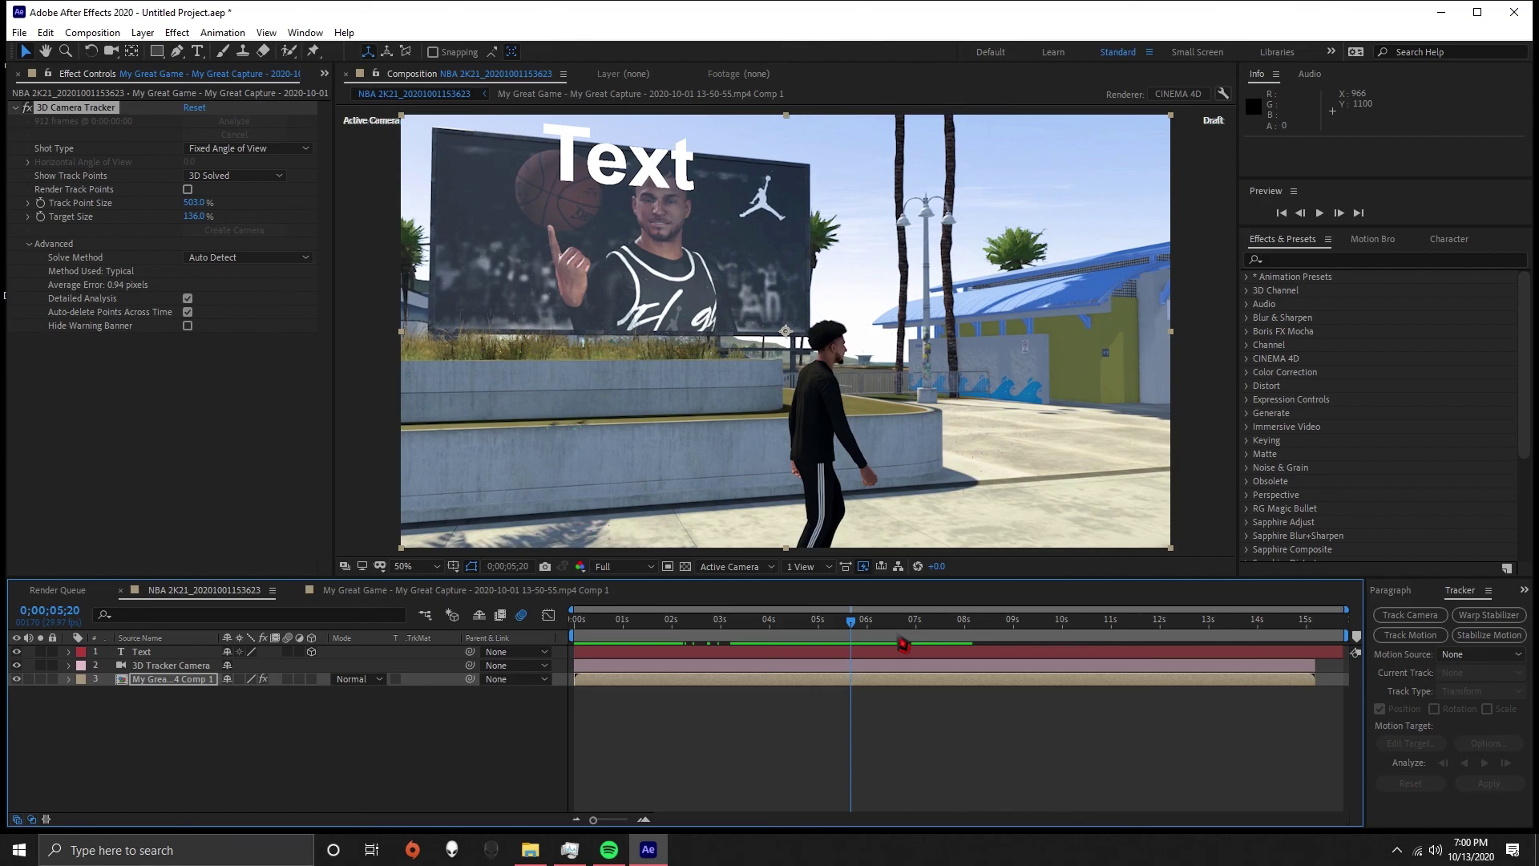
pyautogui.hotkey('alt', 'z')
pyautogui.click(782, 272)
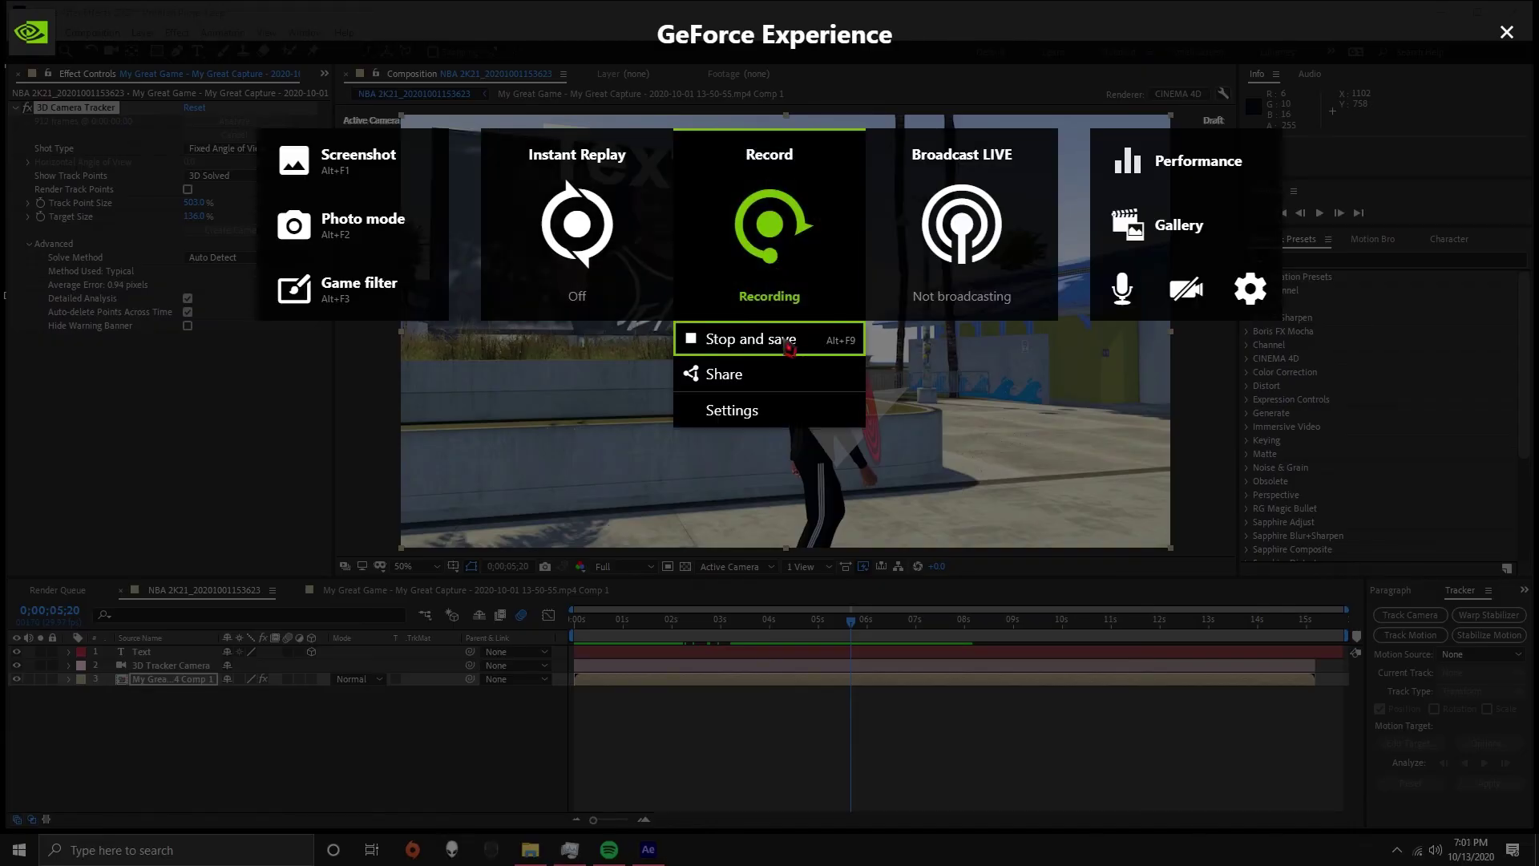
pyautogui.click(790, 345)
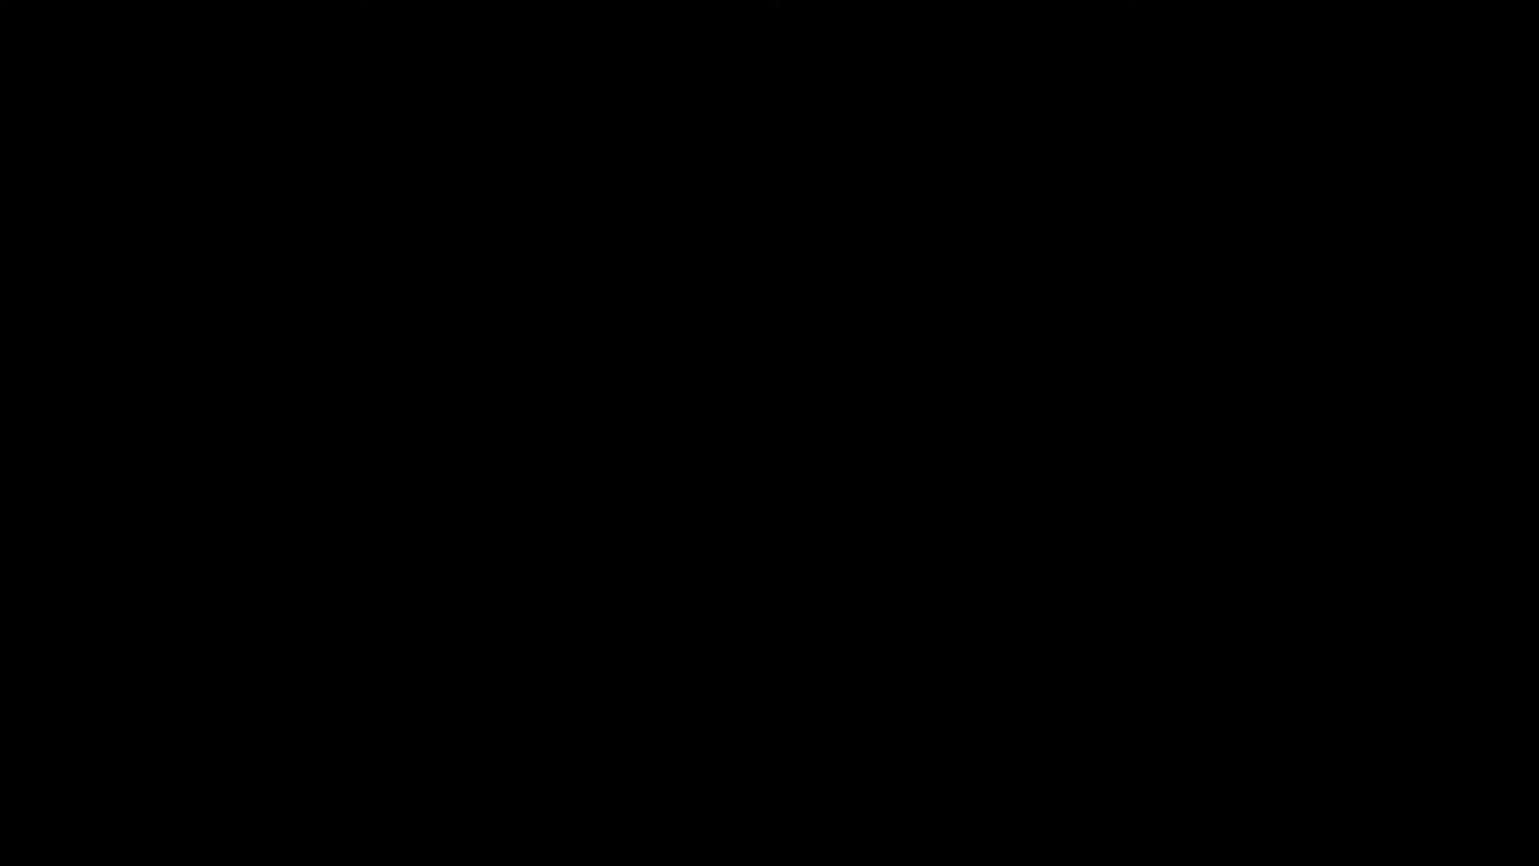